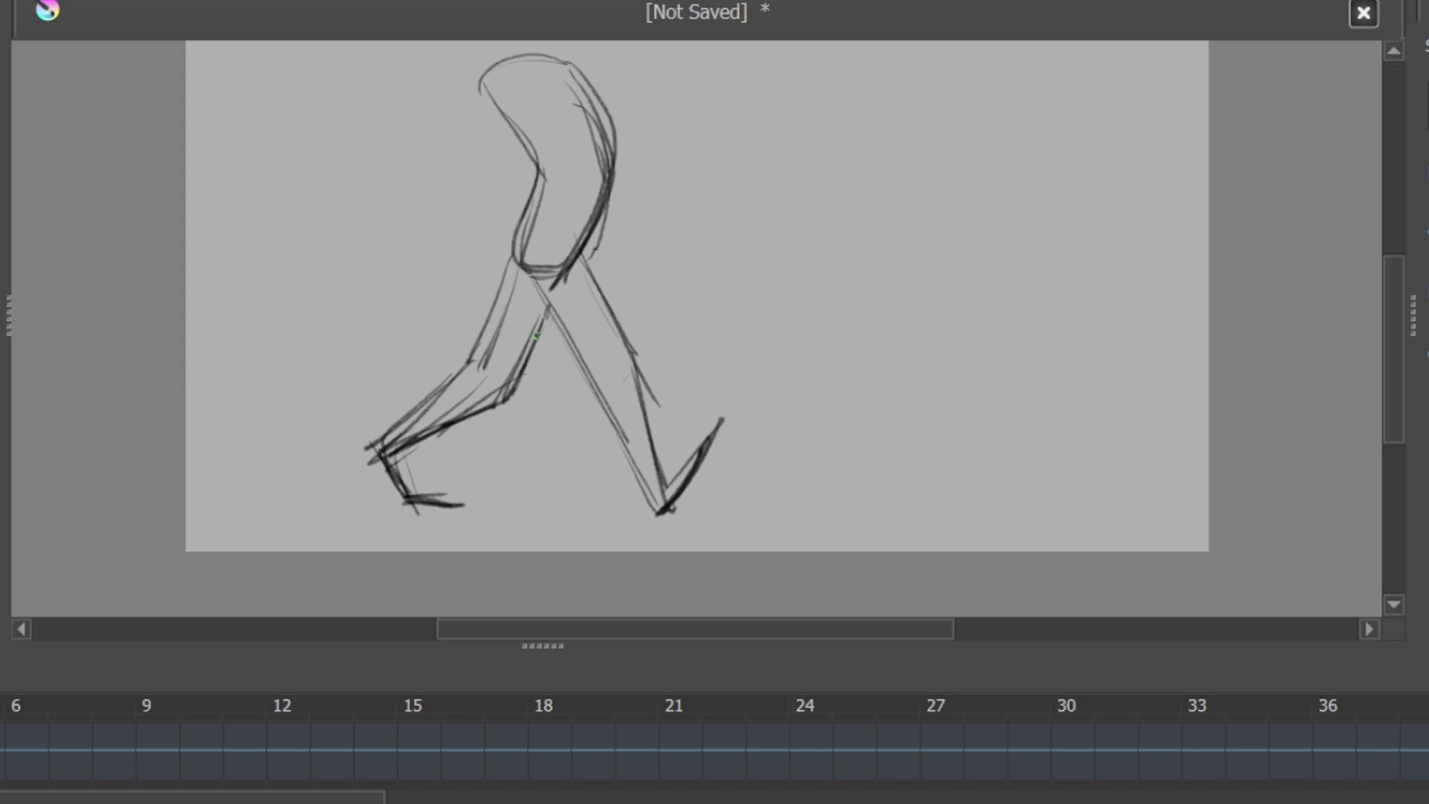
Reinforce the rough outline of the torso's back and shoulders above the legs of the contact pose.
{"action": "left_click_drag", "start_coordinate": [566, 67], "coordinate": [604, 253]}
{"action": "left_click_drag", "start_coordinate": [524, 52], "coordinate": [480, 123]}
{"action": "left_click_drag", "start_coordinate": [1391, 368], "coordinate": [1390, 325]}
{"action": "key", "text": "minus"}
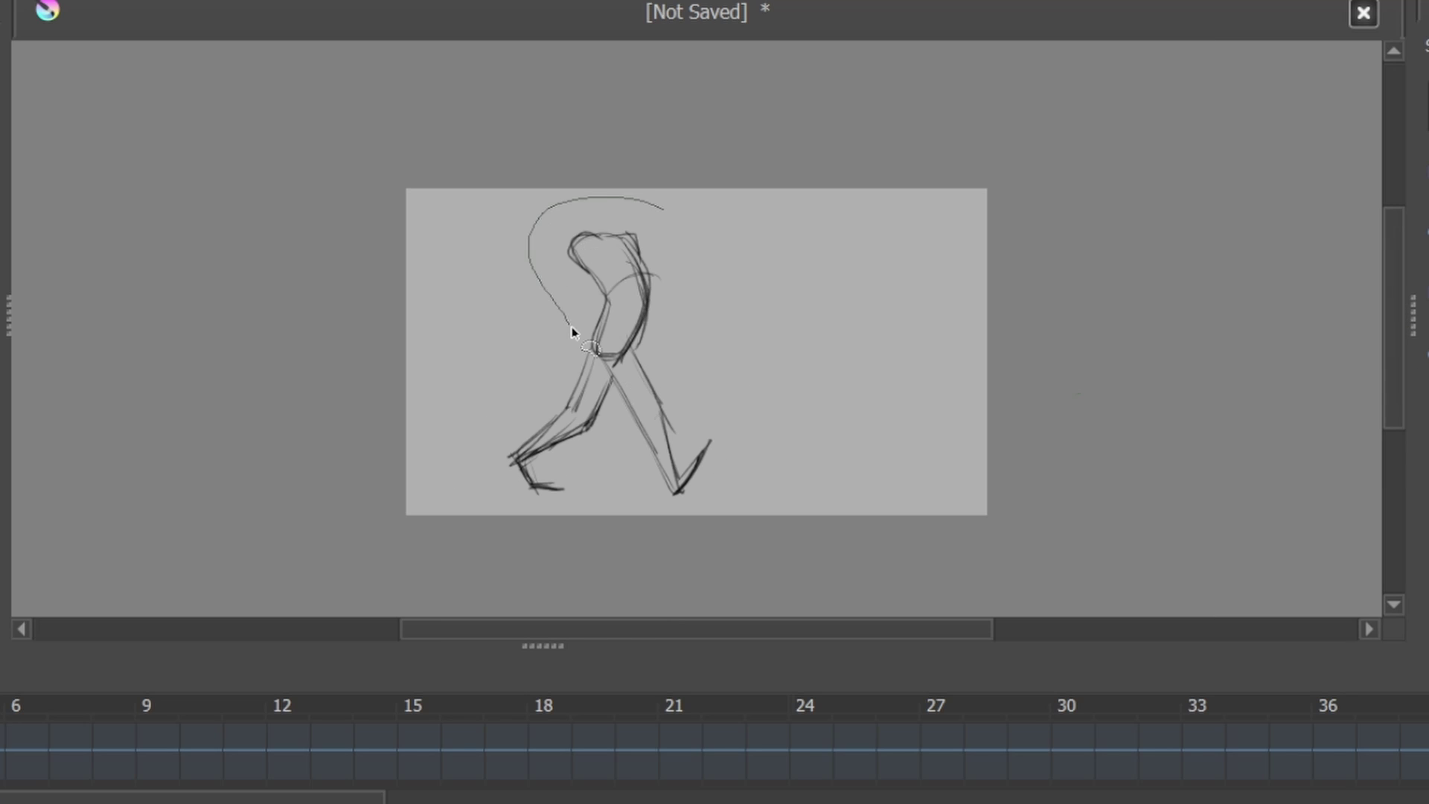
Lasso the torso of the contact pose and squash its top slightly toward the hips.
{"action": "key", "text": "ctrl+z"}
{"action": "key", "text": "ctrl+z"}
{"action": "key", "text": "ctrl+z"}
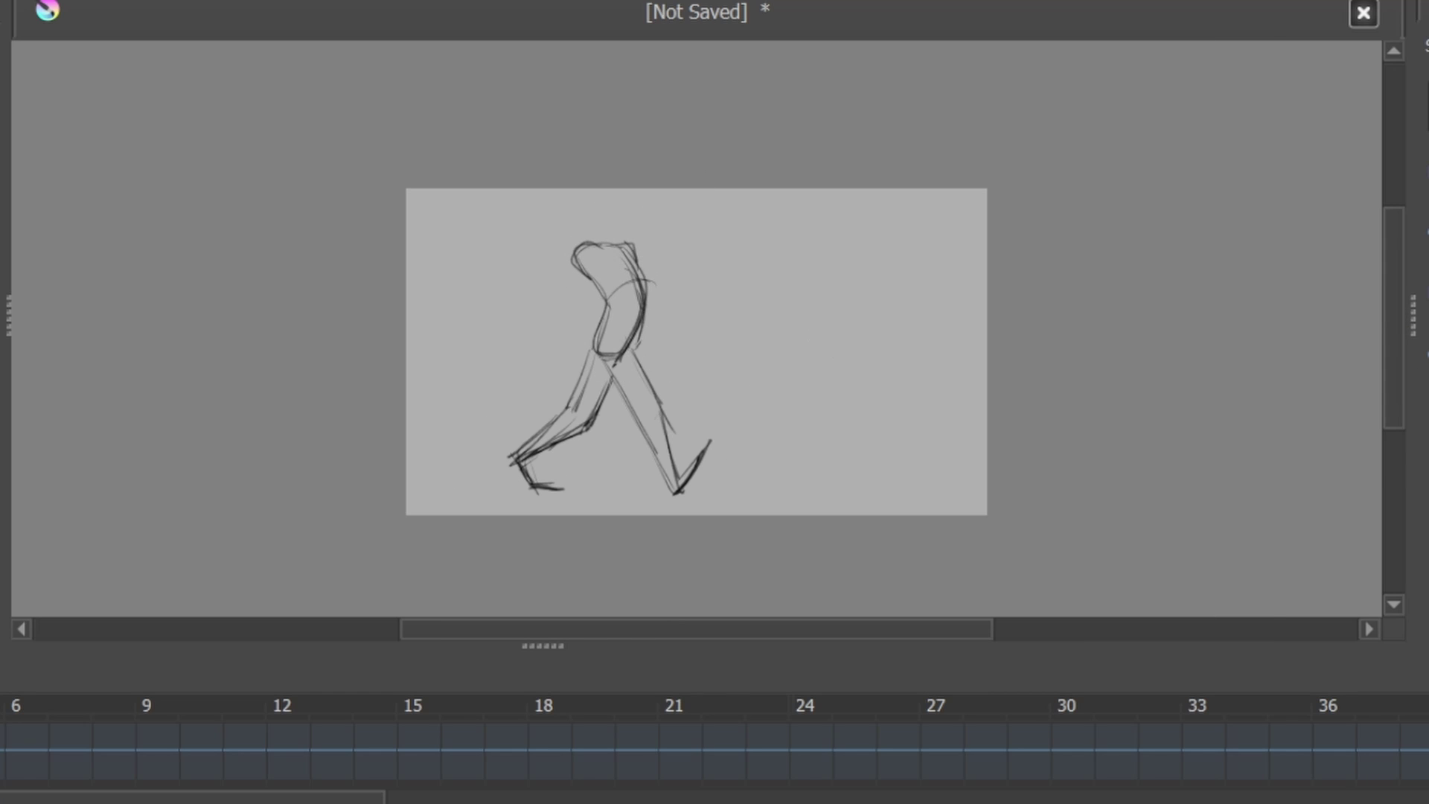
{"action": "key", "text": "plus"}
{"action": "key", "text": "ctrl+shift+z"}
{"action": "key", "text": "ctrl+z"}
{"action": "key", "text": "minus"}
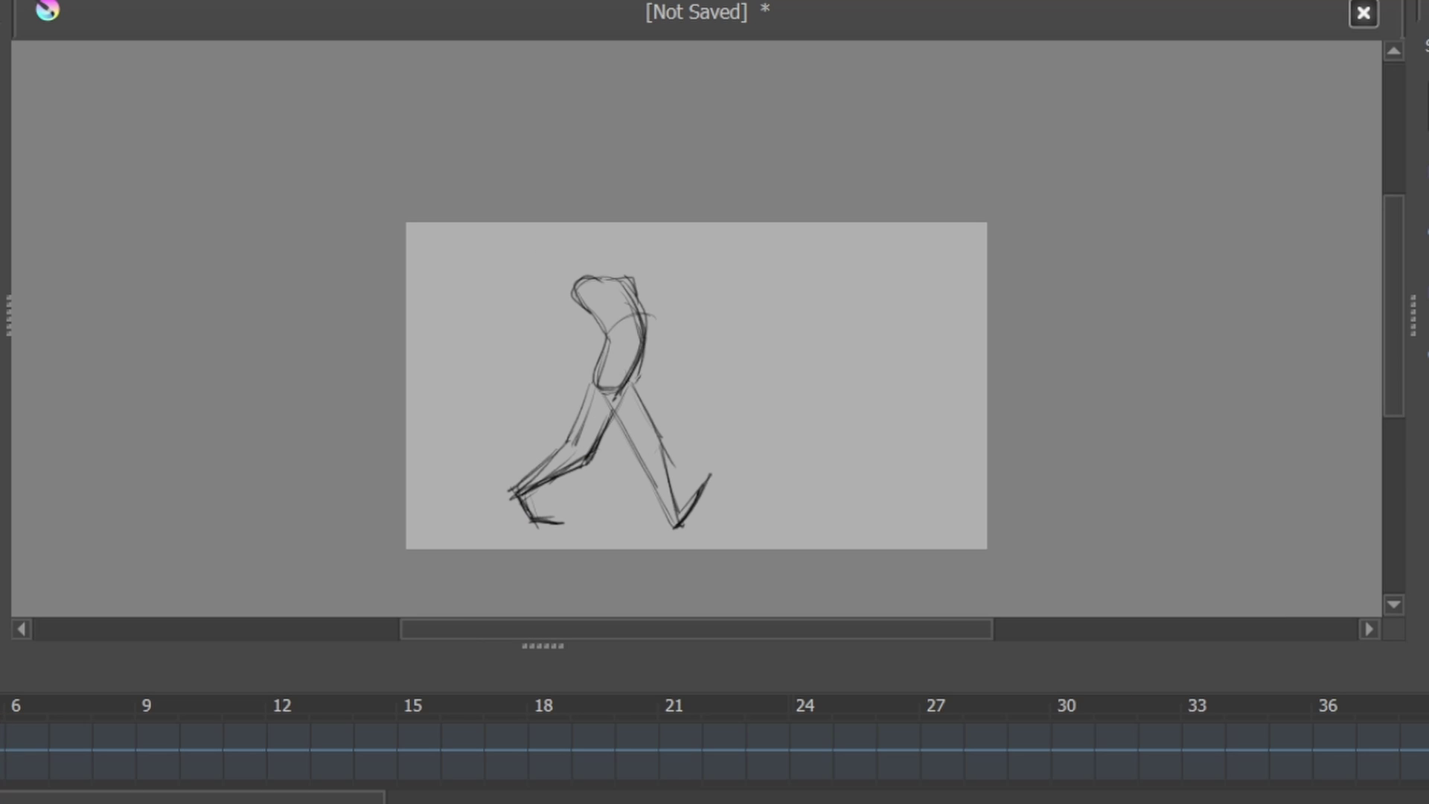
Duplicate the contact pose keyframe to frame 12 and redraw its shoulder and chest lines for the opposite torso twist.
{"action": "left_click", "coordinate": [27, 759]}
{"action": "left_click_drag", "start_coordinate": [27, 752], "coordinate": [295, 754]}
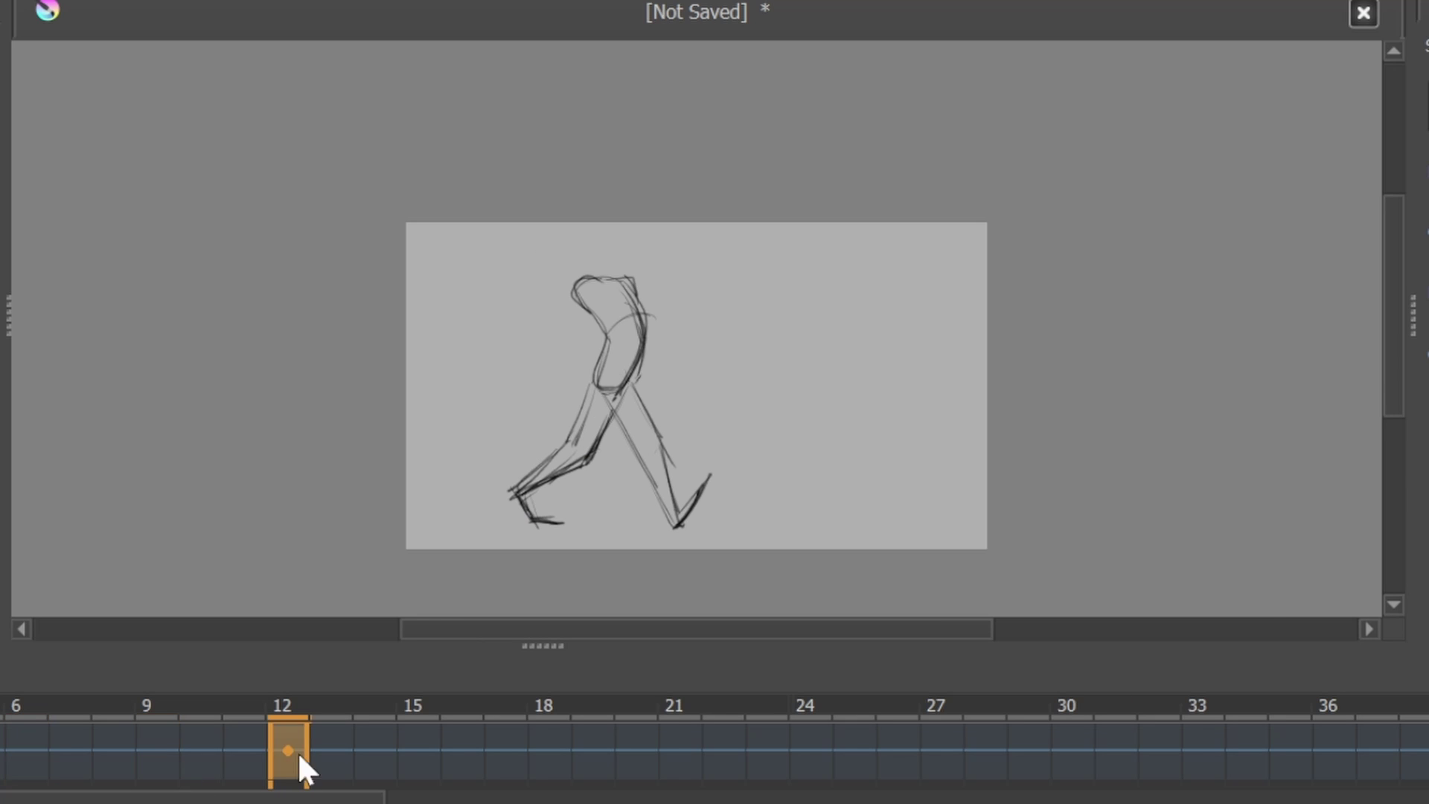
{"action": "key", "text": "plus"}
{"action": "key", "text": "plus"}
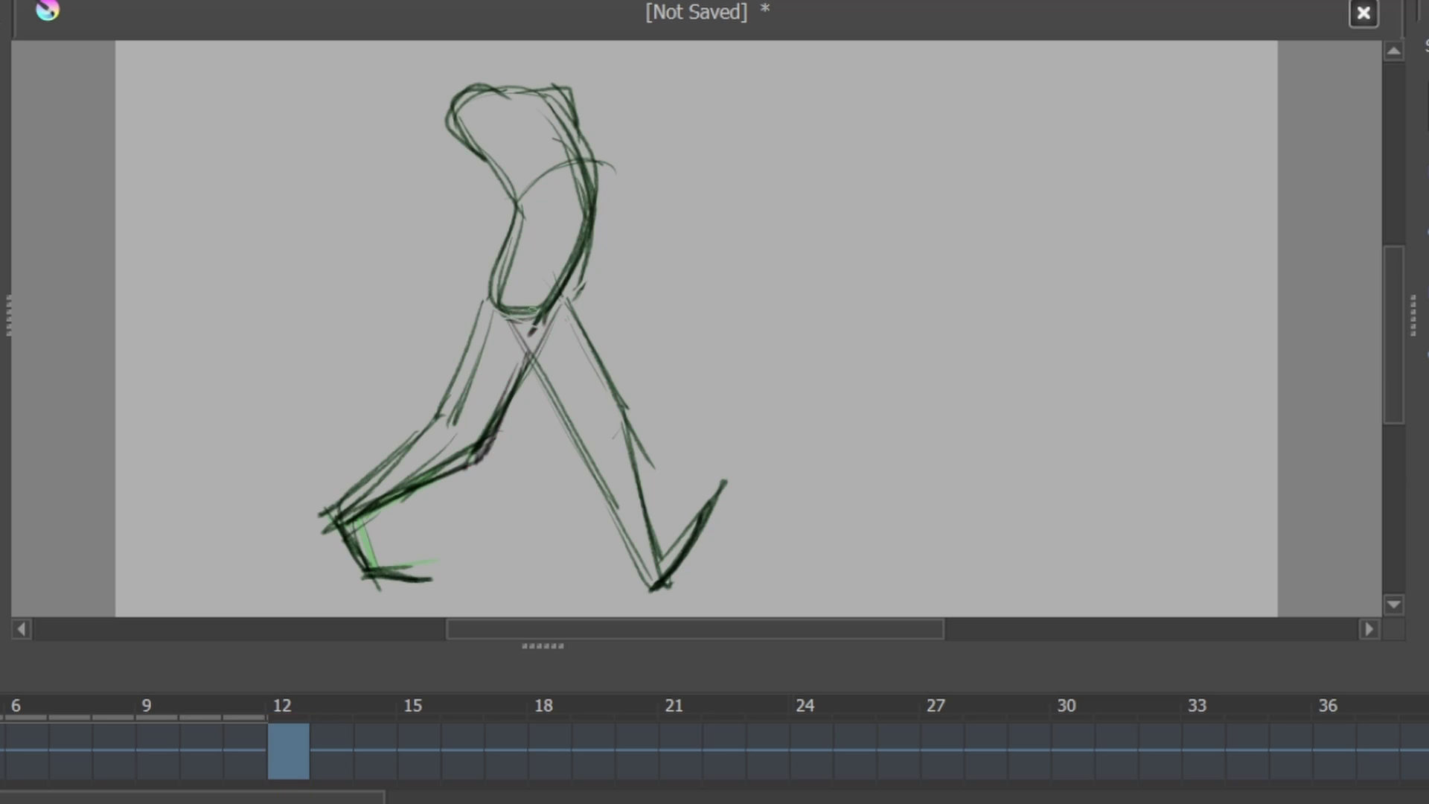
{"action": "left_click", "coordinate": [290, 752]}
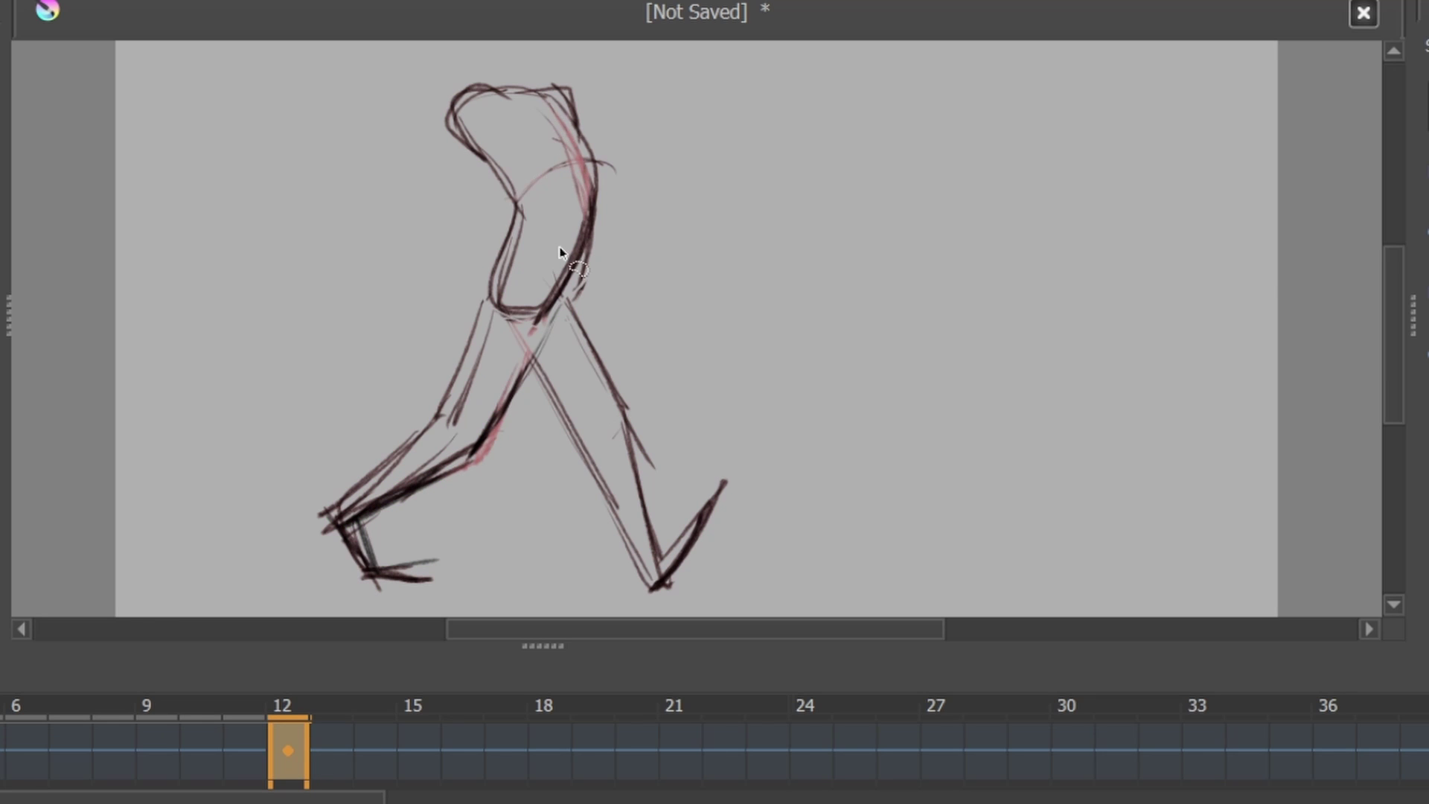
{"action": "mouse_move", "coordinate": [487, 108]}
{"action": "left_mouse_down"}
{"action": "mouse_move", "coordinate": [569, 82]}
{"action": "mouse_move", "coordinate": [599, 165]}
{"action": "mouse_move", "coordinate": [520, 220]}
{"action": "left_mouse_up"}
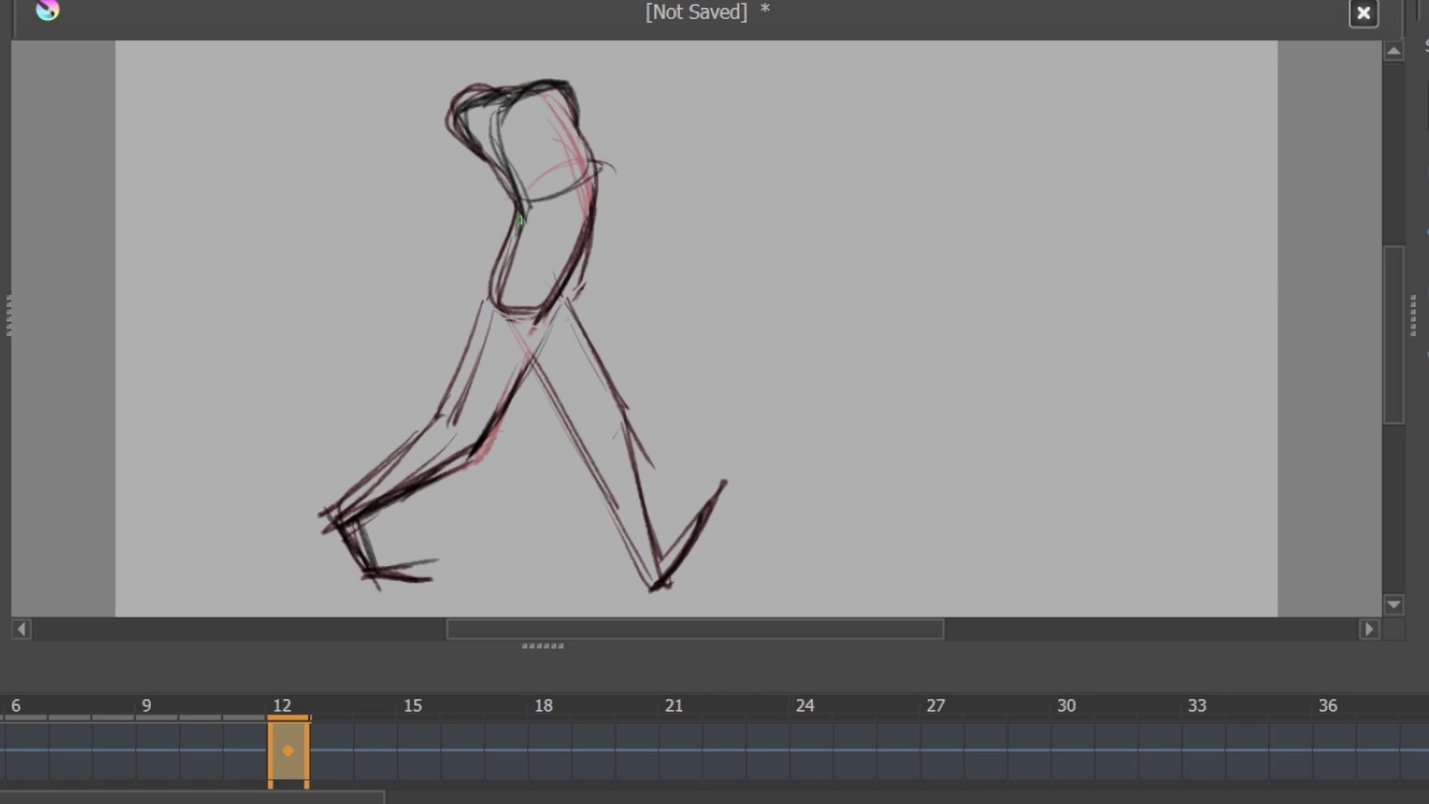
On frame 6, sketch the passing pose's curved torso and a first leg line running down from the hips.
{"action": "left_click", "coordinate": [30, 759]}
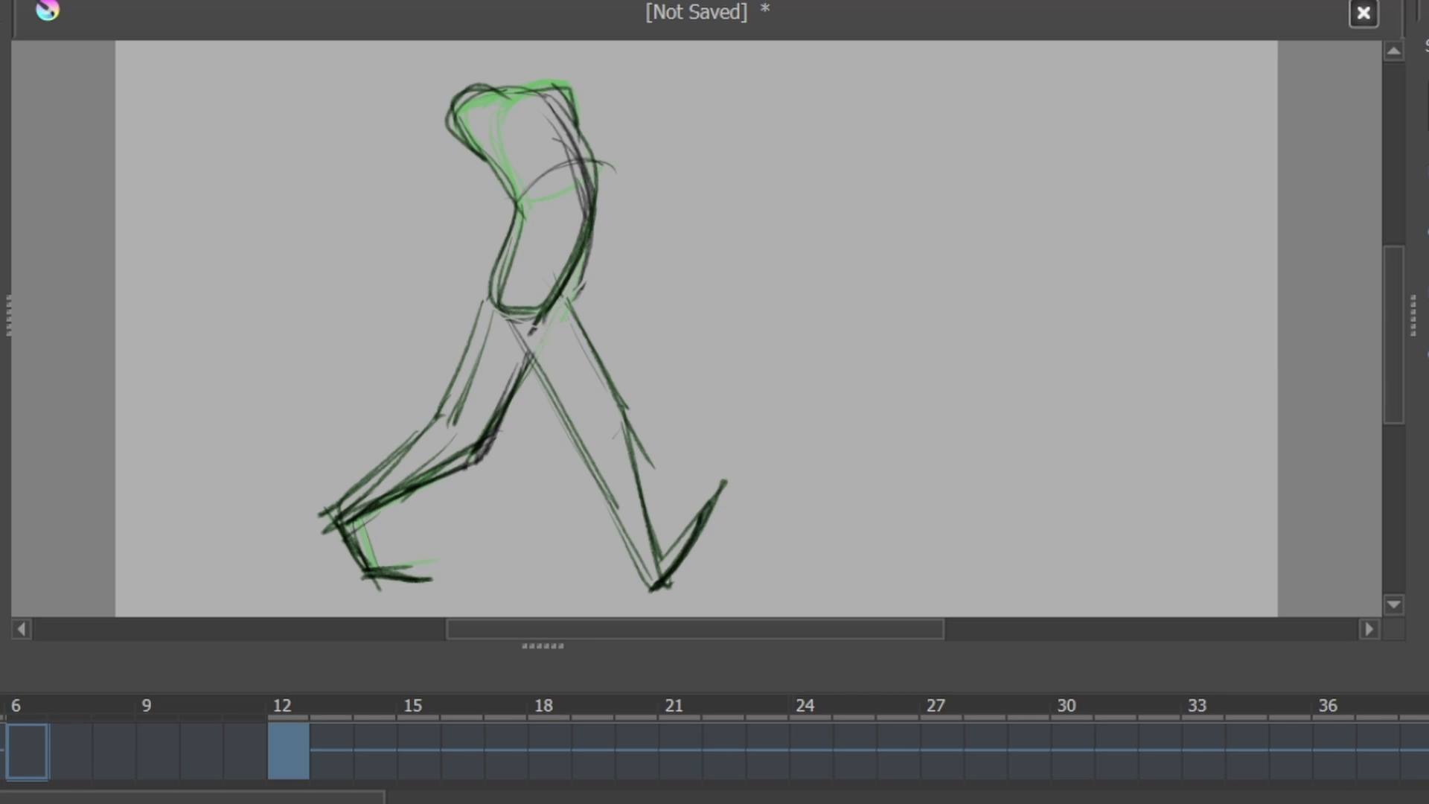
{"action": "left_click_drag", "start_coordinate": [588, 149], "coordinate": [495, 313]}
{"action": "left_click_drag", "start_coordinate": [488, 302], "coordinate": [467, 588]}
{"action": "scroll", "coordinate": [469, 588], "scroll_direction": "down", "scroll_amount": 1}
{"action": "left_click_drag", "start_coordinate": [487, 223], "coordinate": [462, 503]}
{"action": "left_click_drag", "start_coordinate": [551, 242], "coordinate": [488, 506]}
{"action": "left_click_drag", "start_coordinate": [452, 522], "coordinate": [558, 526]}
{"action": "key", "text": "ctrl+z"}
{"action": "key", "text": "ctrl+z"}
{"action": "key", "text": "ctrl+z"}
{"action": "mouse_move", "coordinate": [487, 232]}
{"action": "left_mouse_down"}
{"action": "mouse_move", "coordinate": [467, 551]}
{"action": "mouse_move", "coordinate": [585, 532]}
{"action": "left_mouse_up"}
{"action": "left_click_drag", "start_coordinate": [551, 238], "coordinate": [483, 503]}
{"action": "key", "text": "ctrl+z"}
{"action": "key", "text": "ctrl+z"}
{"action": "key", "text": "ctrl+t"}
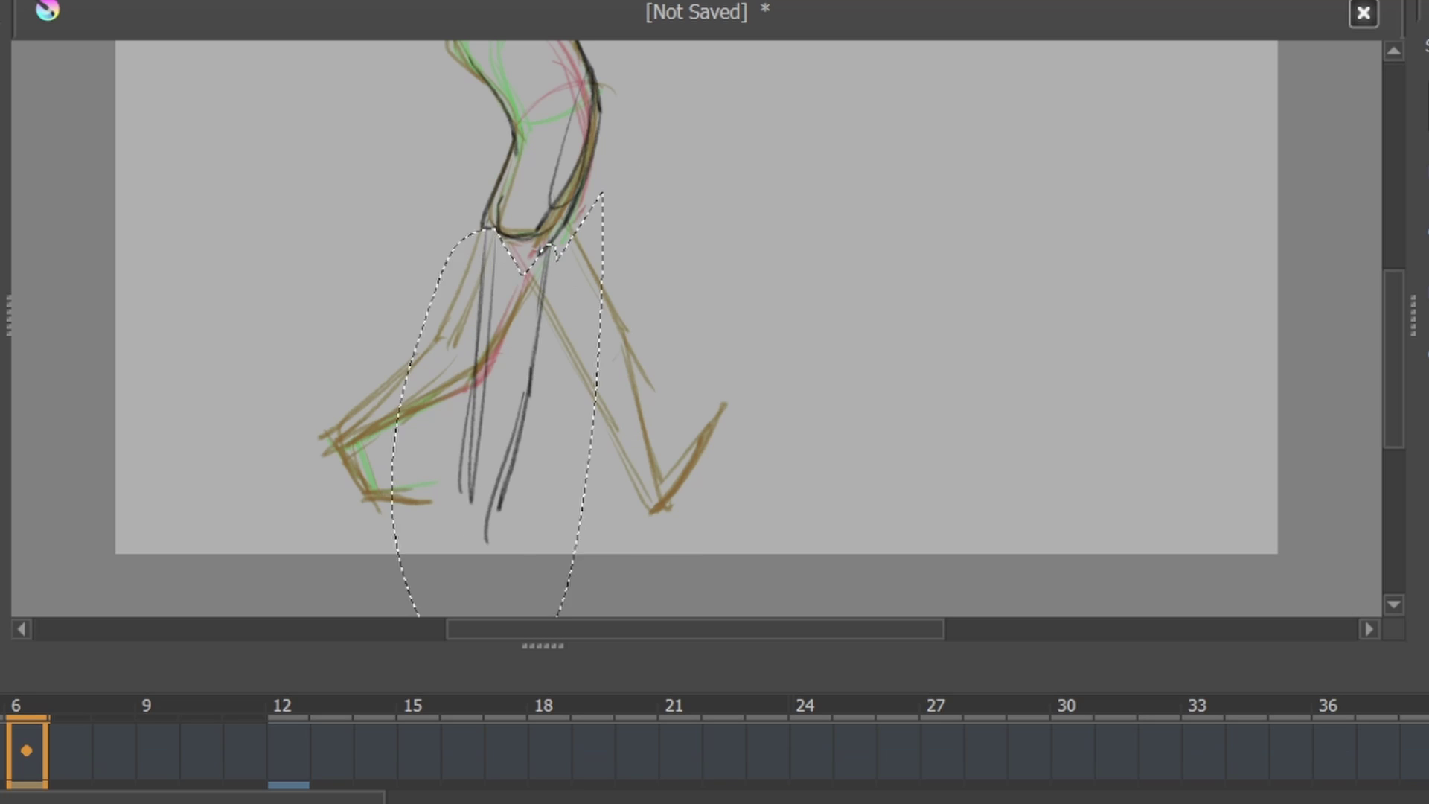
{"action": "key", "text": "Escape"}
Sketch the planted leg of the passing pose on frame 6, nearly straight below the hips with a flat foot.
{"action": "left_click_drag", "start_coordinate": [480, 216], "coordinate": [450, 524]}
{"action": "left_click_drag", "start_coordinate": [436, 526], "coordinate": [562, 529]}
{"action": "left_click_drag", "start_coordinate": [536, 189], "coordinate": [514, 224]}
{"action": "left_click_drag", "start_coordinate": [539, 245], "coordinate": [495, 484]}
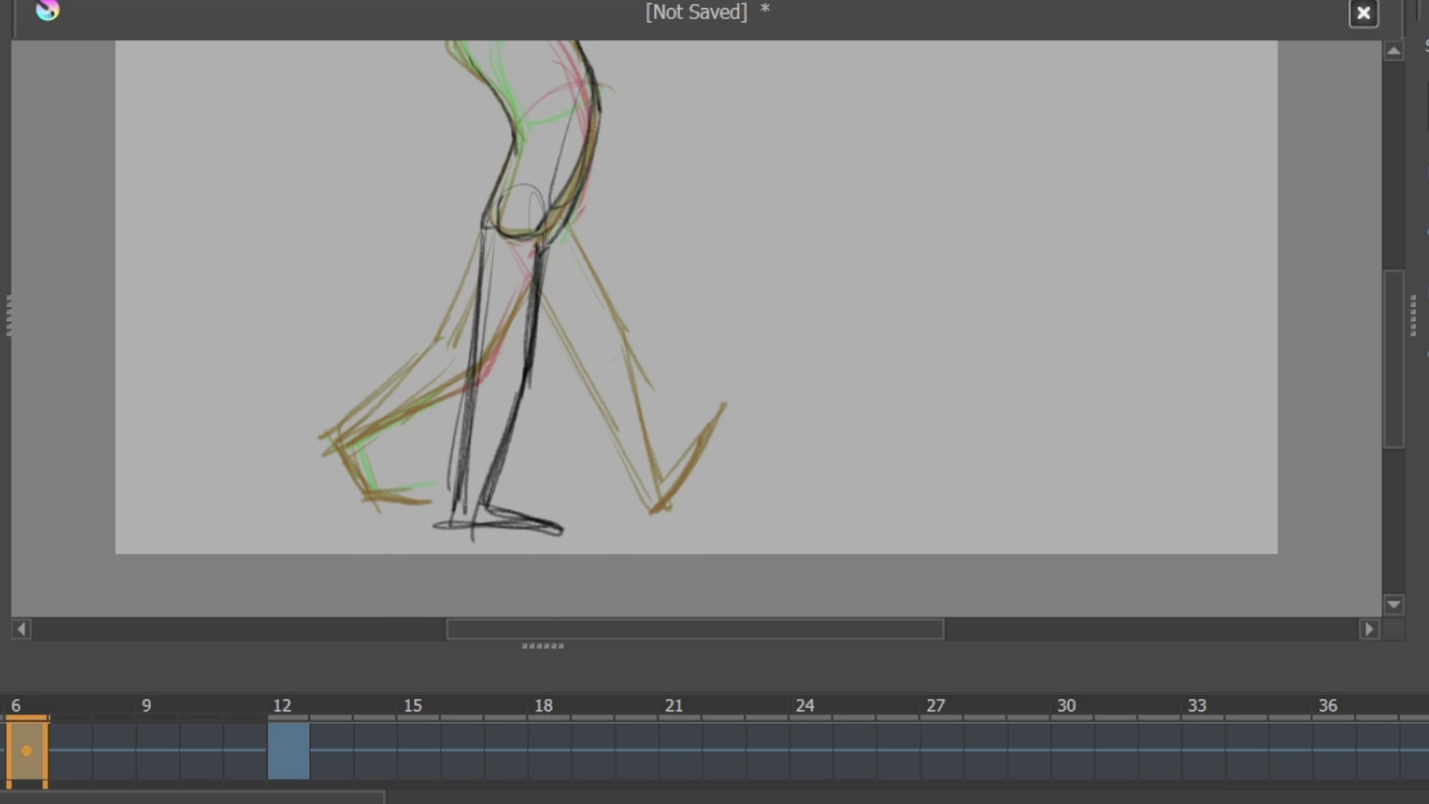
{"action": "key", "text": "ctrl+z"}
Sketch the bent passing leg on frame 6, with the knee forward and the shin and foot lifted behind.
{"action": "mouse_move", "coordinate": [560, 240]}
{"action": "left_mouse_down"}
{"action": "mouse_move", "coordinate": [576, 363]}
{"action": "mouse_move", "coordinate": [521, 398]}
{"action": "left_mouse_up"}
{"action": "left_click_drag", "start_coordinate": [471, 366], "coordinate": [388, 423]}
{"action": "left_click_drag", "start_coordinate": [496, 247], "coordinate": [516, 350]}
{"action": "left_click_drag", "start_coordinate": [513, 350], "coordinate": [417, 413]}
{"action": "left_click_drag", "start_coordinate": [419, 415], "coordinate": [435, 476]}
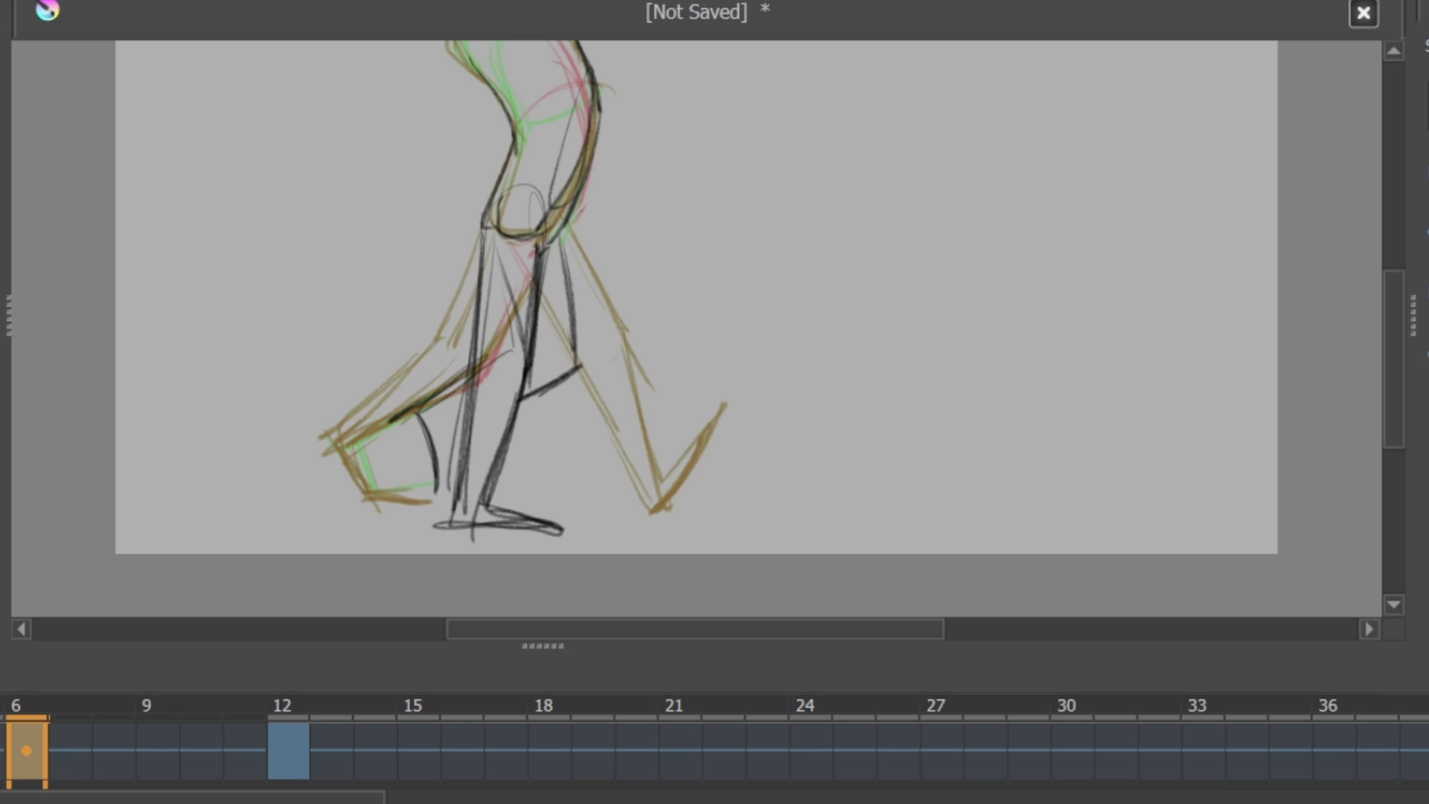
{"action": "left_click_drag", "start_coordinate": [418, 409], "coordinate": [435, 499]}
{"action": "left_click_drag", "start_coordinate": [520, 387], "coordinate": [436, 428]}
{"action": "left_click_drag", "start_coordinate": [579, 365], "coordinate": [402, 446]}
{"action": "left_click_drag", "start_coordinate": [519, 395], "coordinate": [426, 449]}
Duplicate the passing pose keyframe from frame 6 to frame 18.
{"action": "left_click_drag", "start_coordinate": [1399, 332], "coordinate": [1399, 277]}
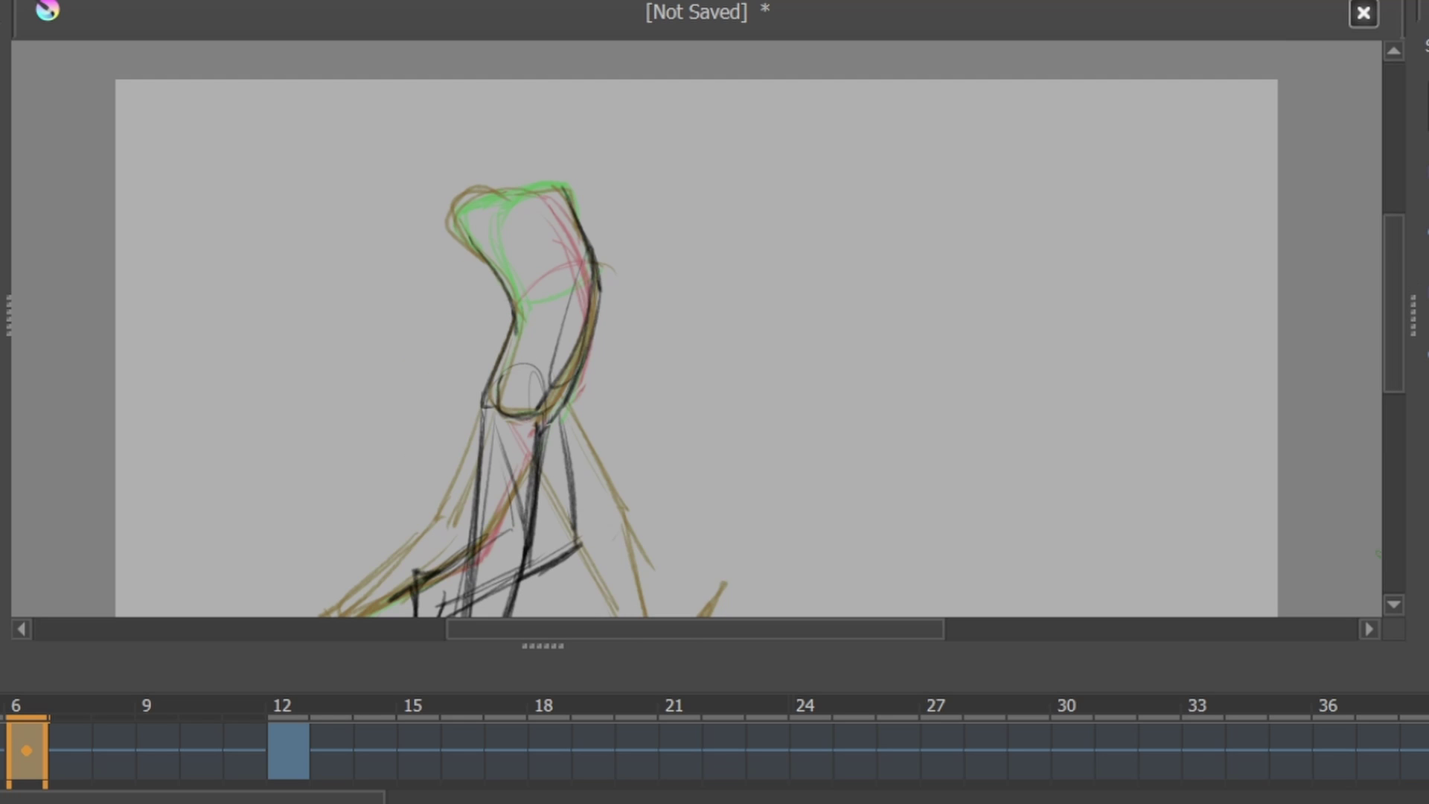
{"action": "scroll", "coordinate": [697, 329], "scroll_direction": "down", "scroll_amount": 2}
{"action": "key", "text": "Left"}
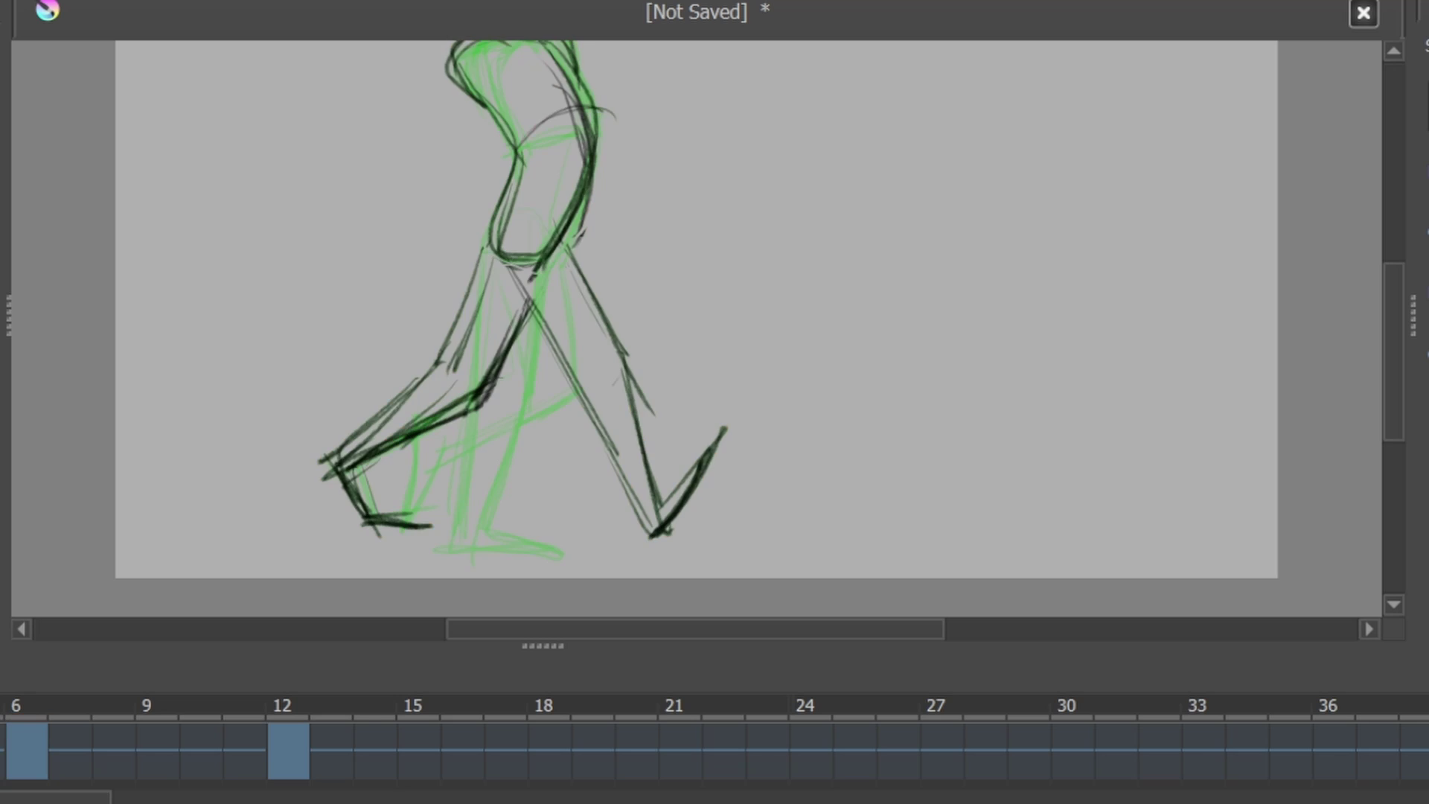
{"action": "left_click", "coordinate": [42, 746]}
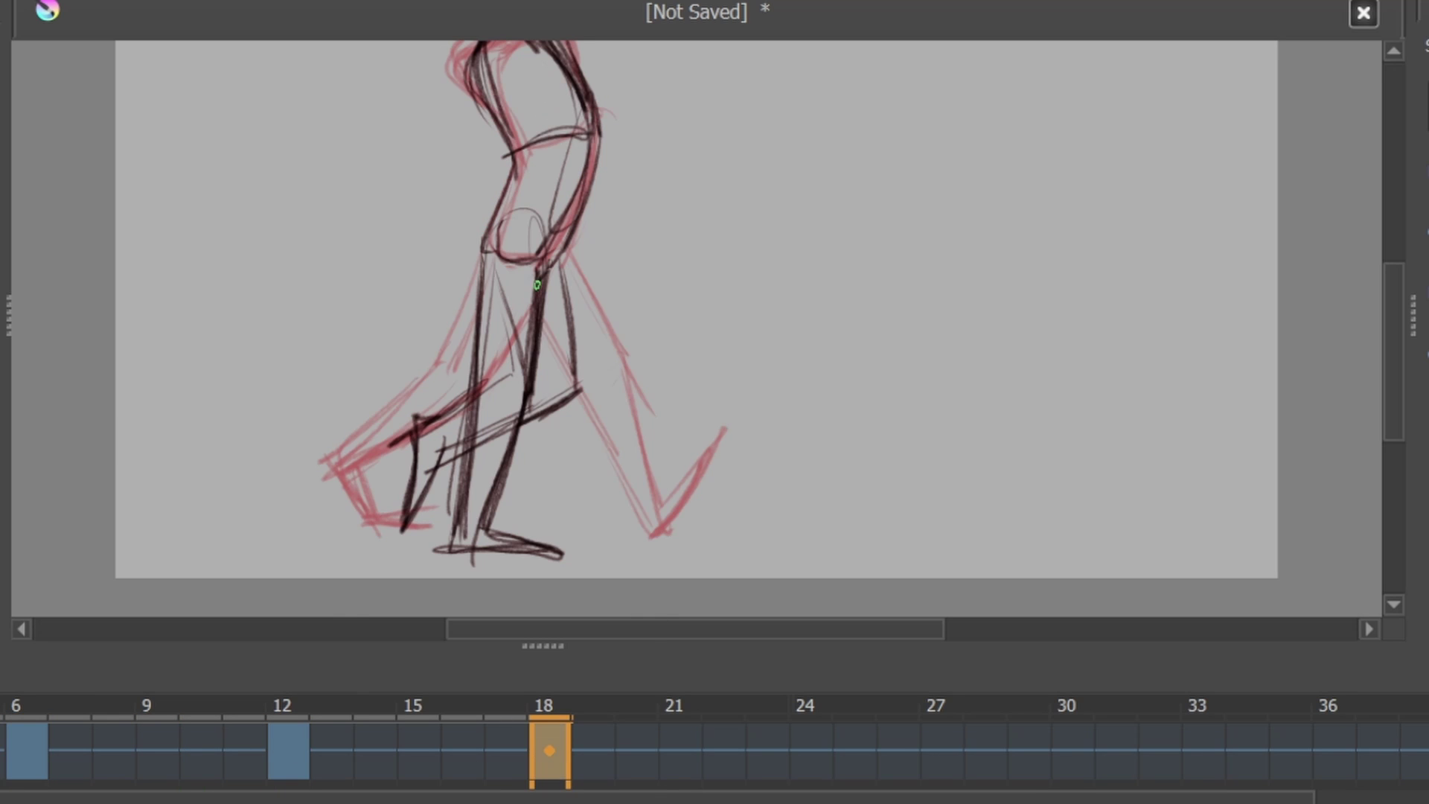
On frame 18, bring the raised leg in front of the planted thigh and shift its lifted foot slightly forward.
{"action": "left_click_drag", "start_coordinate": [530, 409], "coordinate": [531, 410]}
{"action": "left_click_drag", "start_coordinate": [493, 258], "coordinate": [525, 371]}
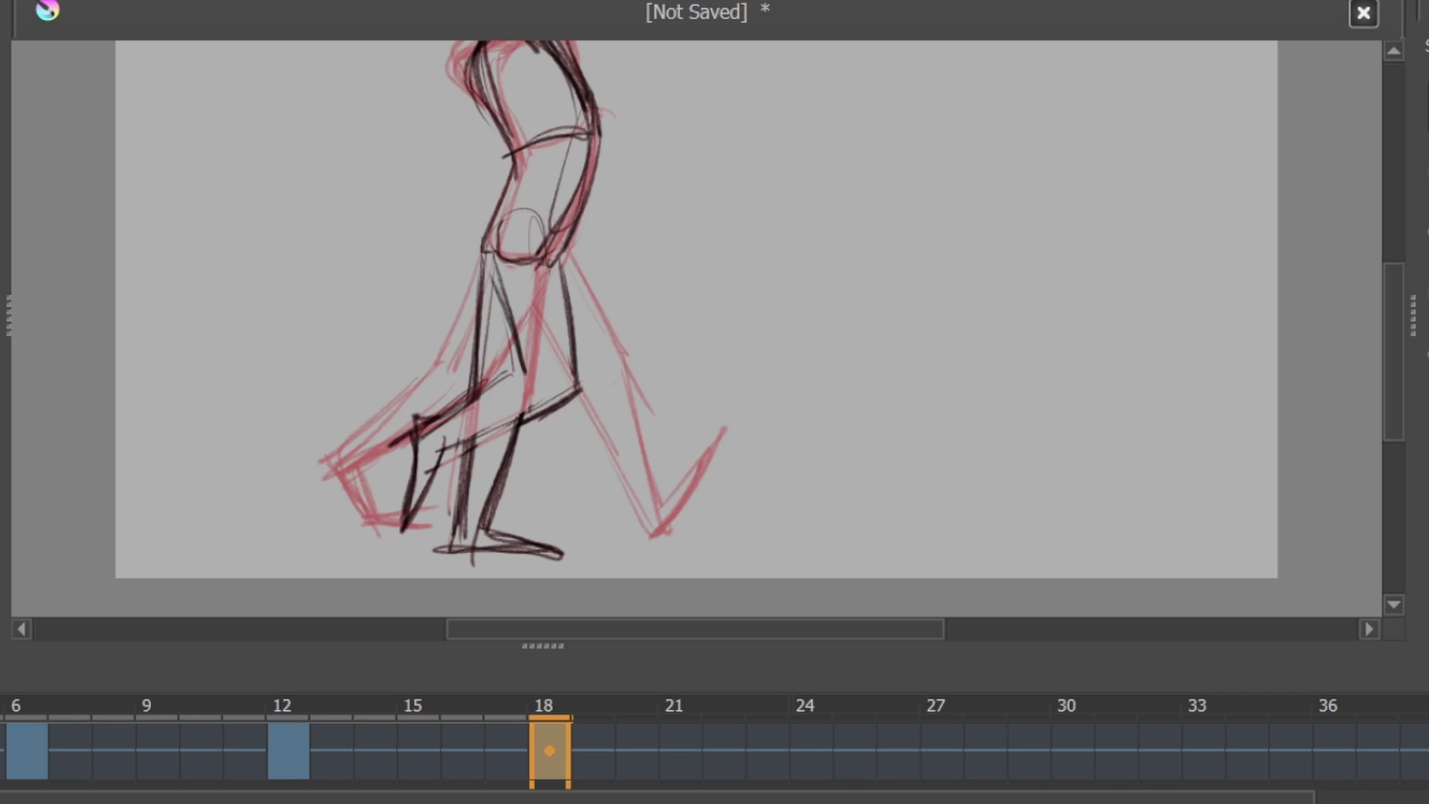
{"action": "mouse_move", "coordinate": [428, 351]}
{"action": "left_mouse_down"}
{"action": "mouse_move", "coordinate": [415, 511]}
{"action": "mouse_move", "coordinate": [436, 488]}
{"action": "left_mouse_up"}
{"action": "key", "text": "ctrl+t"}
{"action": "key", "text": "Return"}
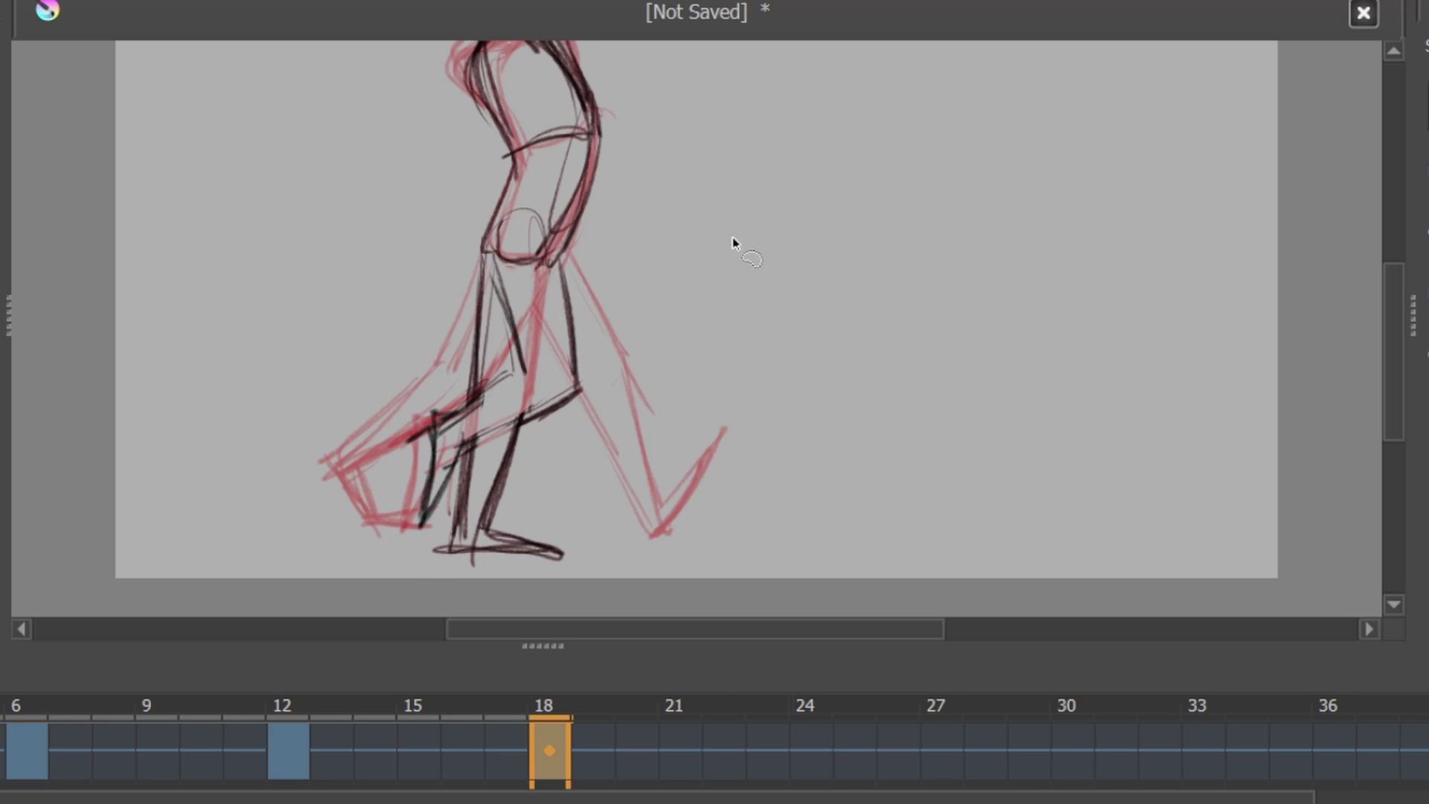
{"action": "left_click", "coordinate": [26, 750]}
{"action": "left_click", "coordinate": [549, 750]}
{"action": "scroll", "coordinate": [1380, 357], "scroll_direction": "up", "scroll_amount": 1}
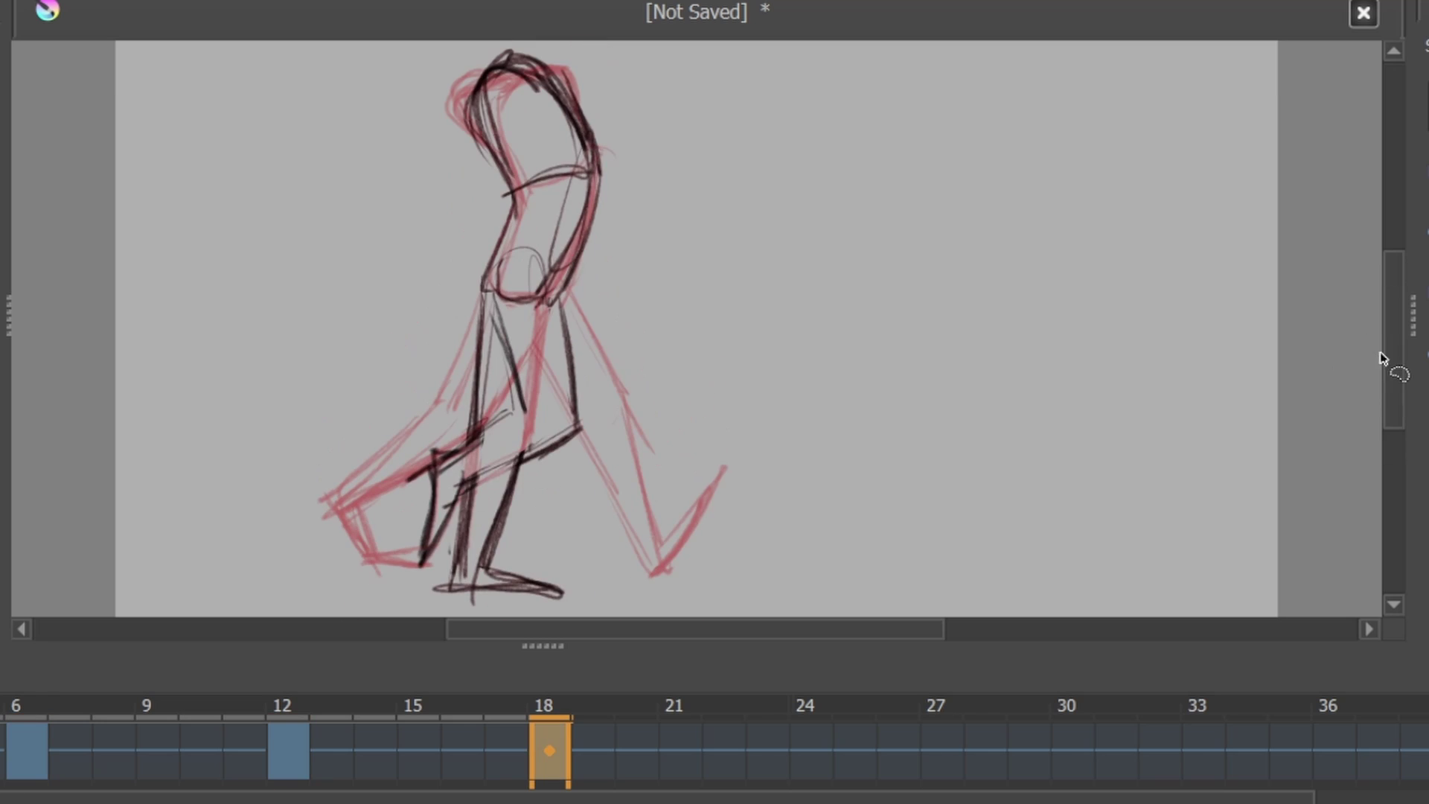
{"action": "key", "text": "space"}
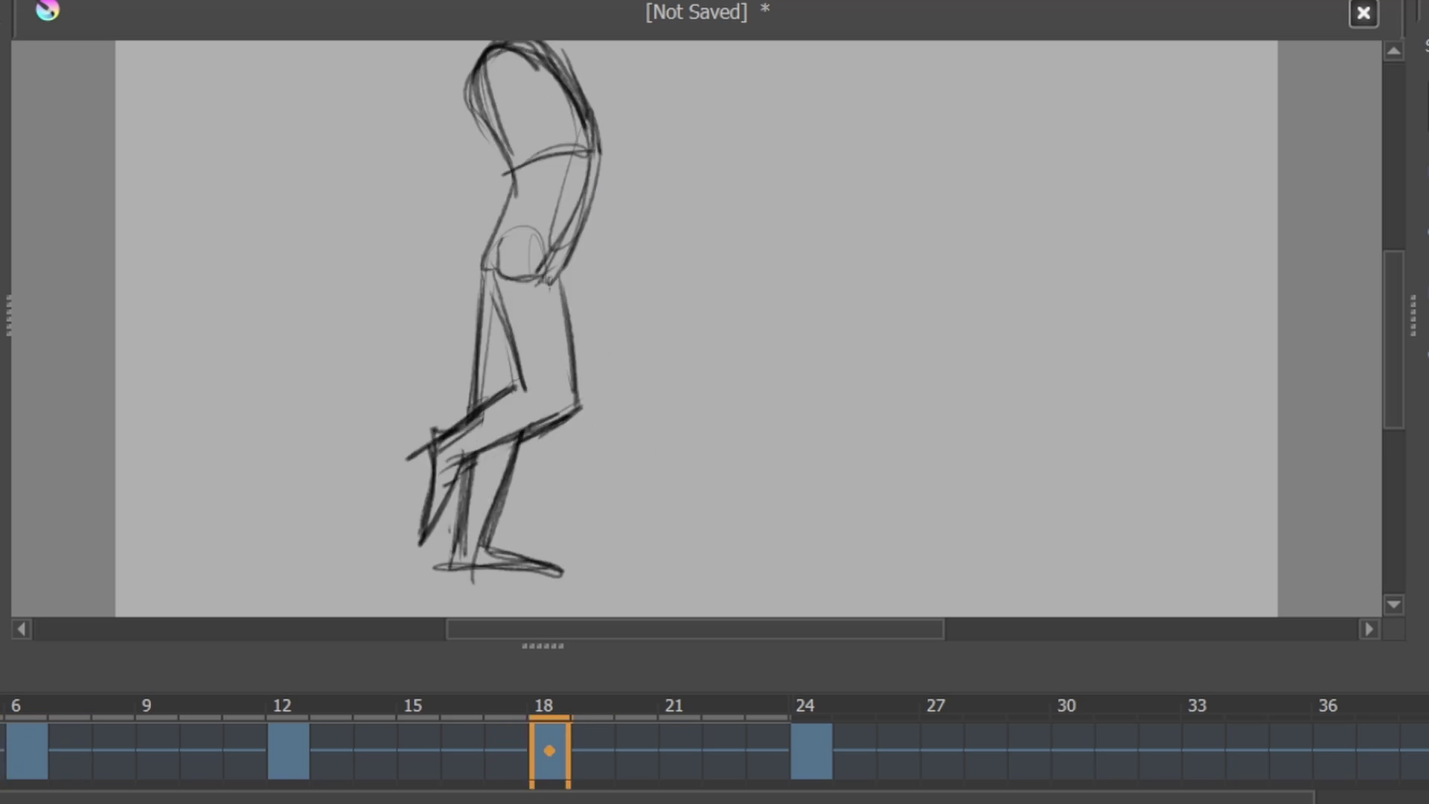
Sketch the torso of the down pose on the blank in-between frame between the contact and passing poses.
{"action": "key", "text": "minus"}
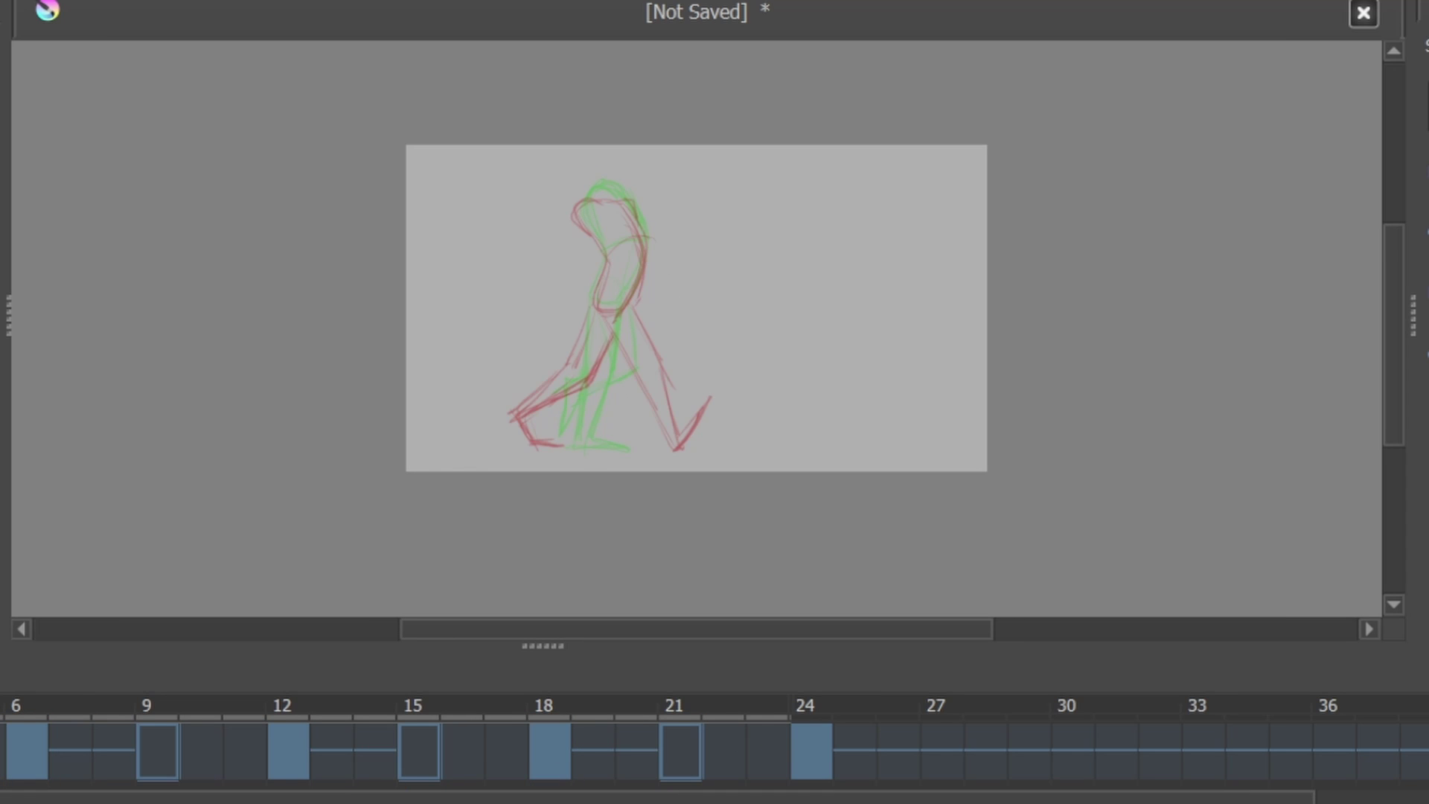
{"action": "key", "text": "plus"}
{"action": "key", "text": "plus"}
{"action": "key", "text": "minus"}
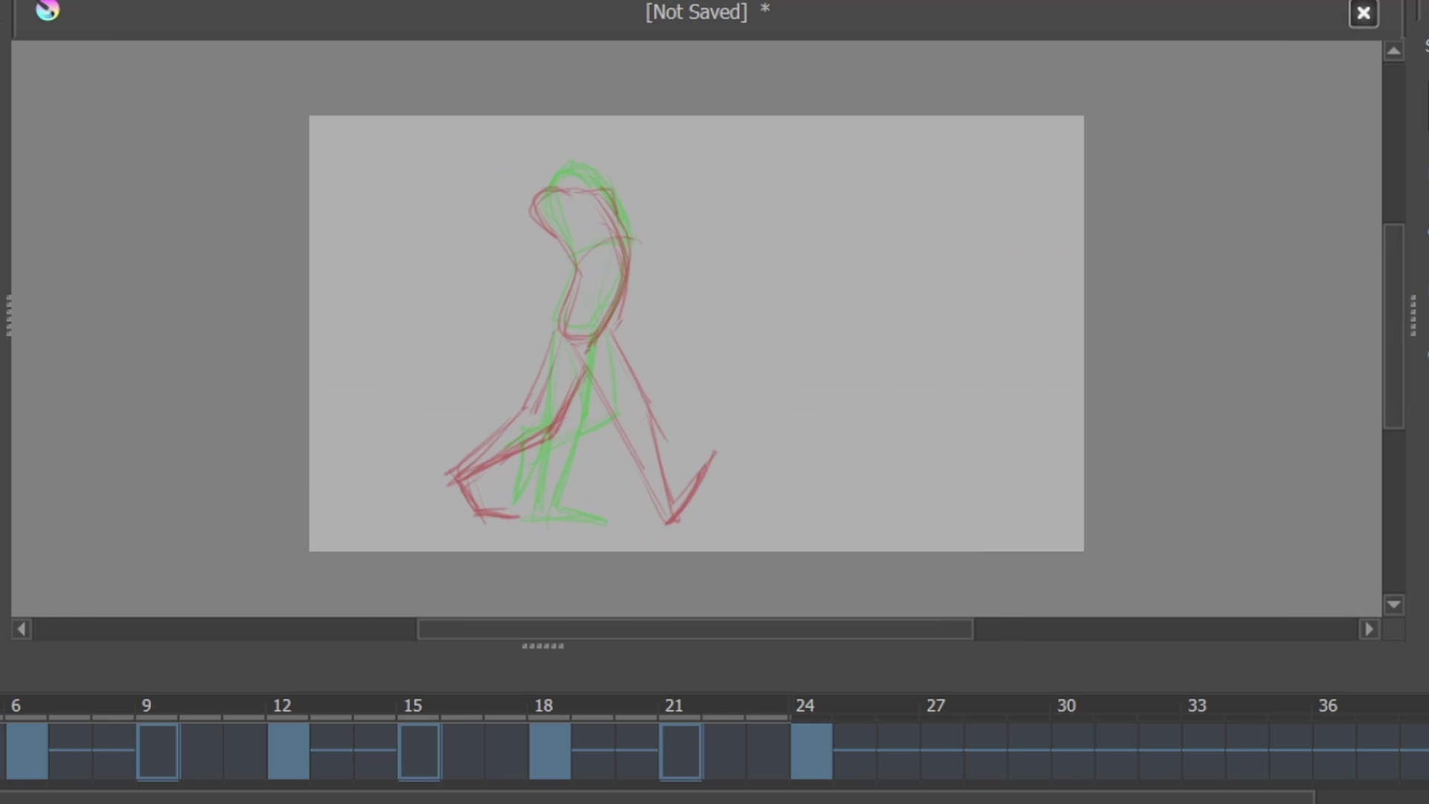
{"action": "mouse_move", "coordinate": [546, 176]}
{"action": "left_mouse_down"}
{"action": "mouse_move", "coordinate": [622, 275]}
{"action": "mouse_move", "coordinate": [611, 290]}
{"action": "mouse_move", "coordinate": [657, 421]}
{"action": "left_mouse_up"}
{"action": "left_click_drag", "start_coordinate": [553, 331], "coordinate": [628, 416]}
{"action": "key", "text": "ctrl+z"}
{"action": "key", "text": "ctrl+z"}
{"action": "left_click_drag", "start_coordinate": [555, 331], "coordinate": [647, 408]}
{"action": "mouse_move", "coordinate": [615, 321]}
{"action": "left_mouse_down"}
{"action": "mouse_move", "coordinate": [673, 396]}
{"action": "mouse_move", "coordinate": [607, 494]}
{"action": "left_mouse_up"}
{"action": "left_click_drag", "start_coordinate": [596, 500], "coordinate": [679, 499]}
{"action": "key", "text": "space"}
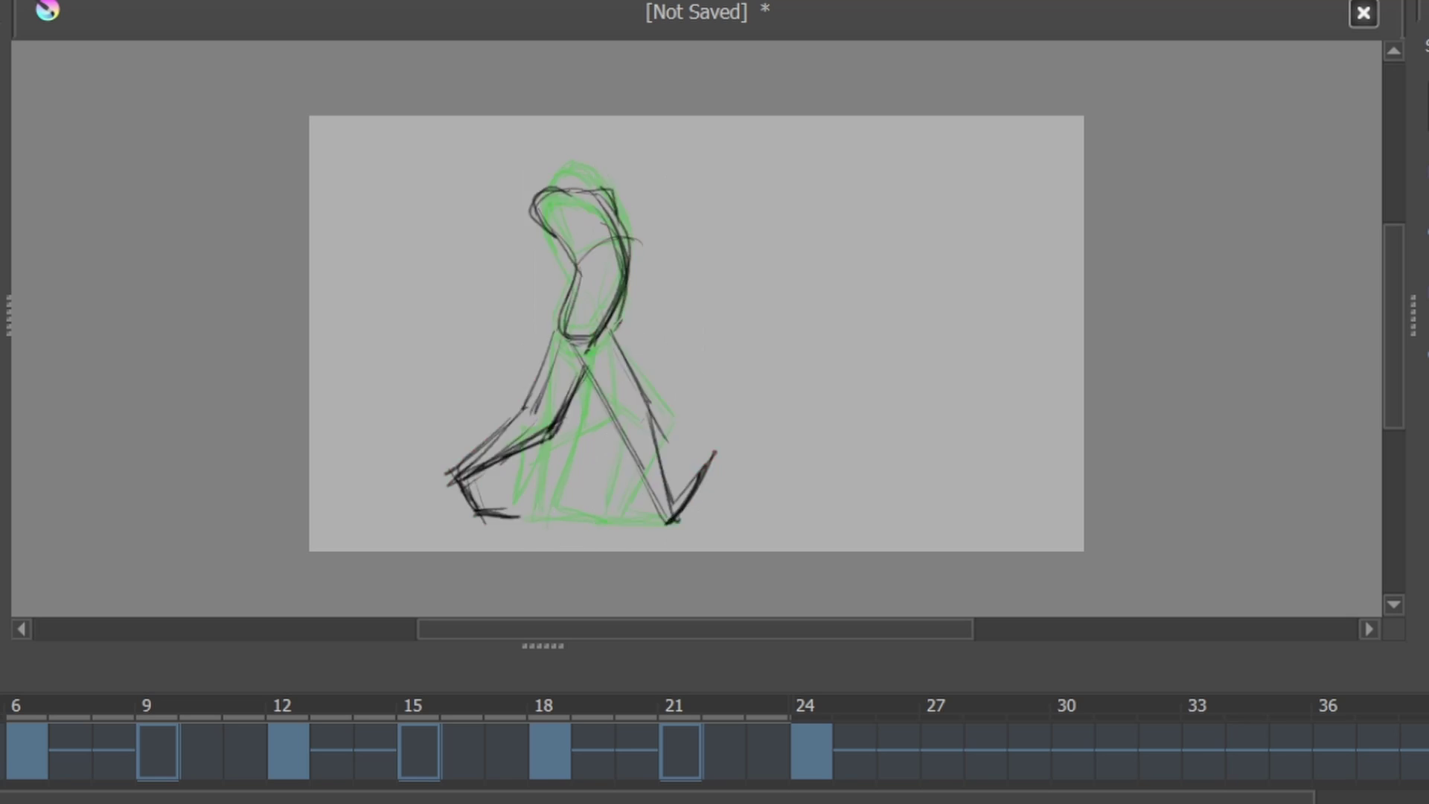
{"action": "left_click_drag", "start_coordinate": [559, 336], "coordinate": [627, 424]}
{"action": "mouse_move", "coordinate": [610, 325]}
{"action": "left_mouse_down"}
{"action": "mouse_move", "coordinate": [655, 403]}
{"action": "mouse_move", "coordinate": [624, 520]}
{"action": "left_mouse_up"}
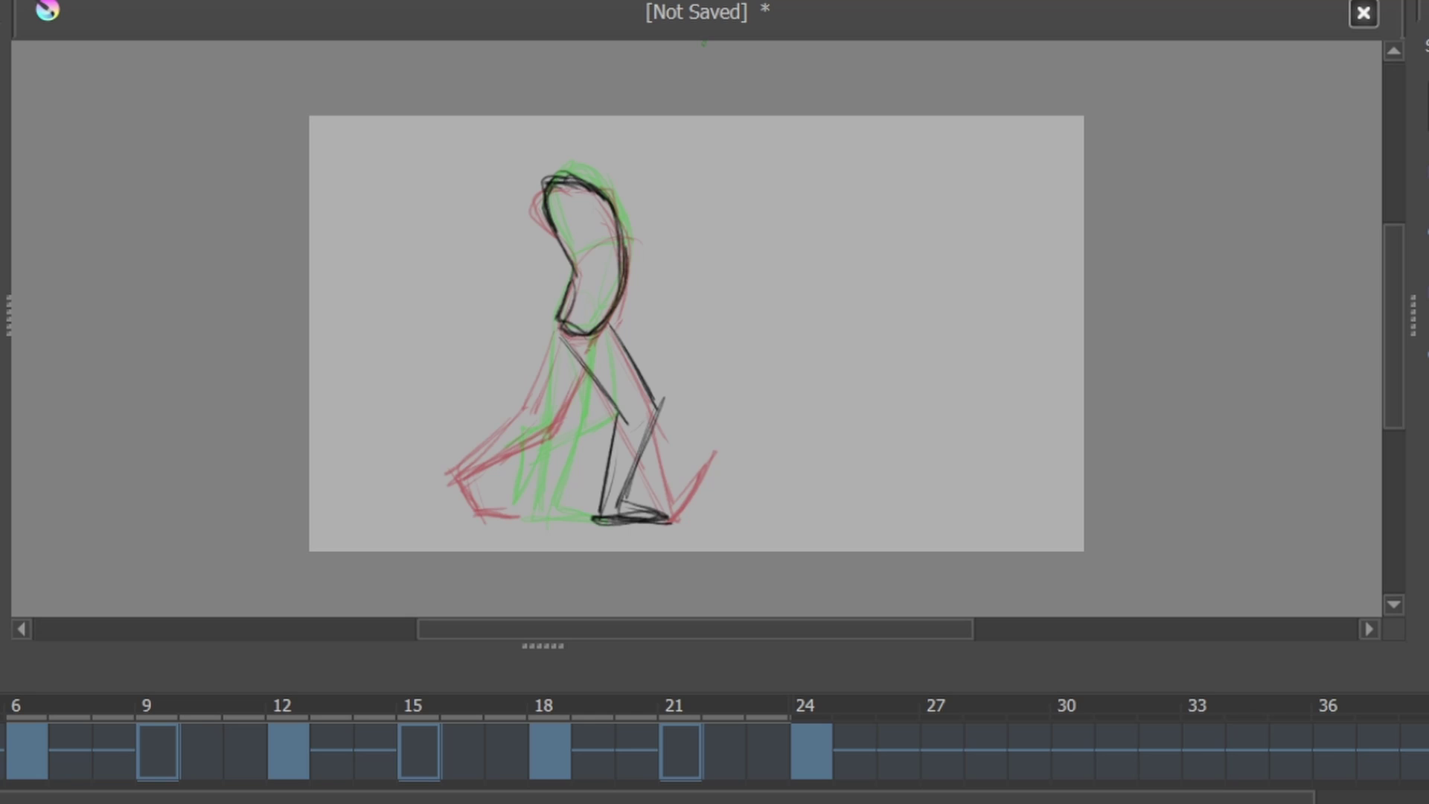
{"action": "key", "text": "ctrl+t"}
{"action": "key", "text": "ctrl+z"}
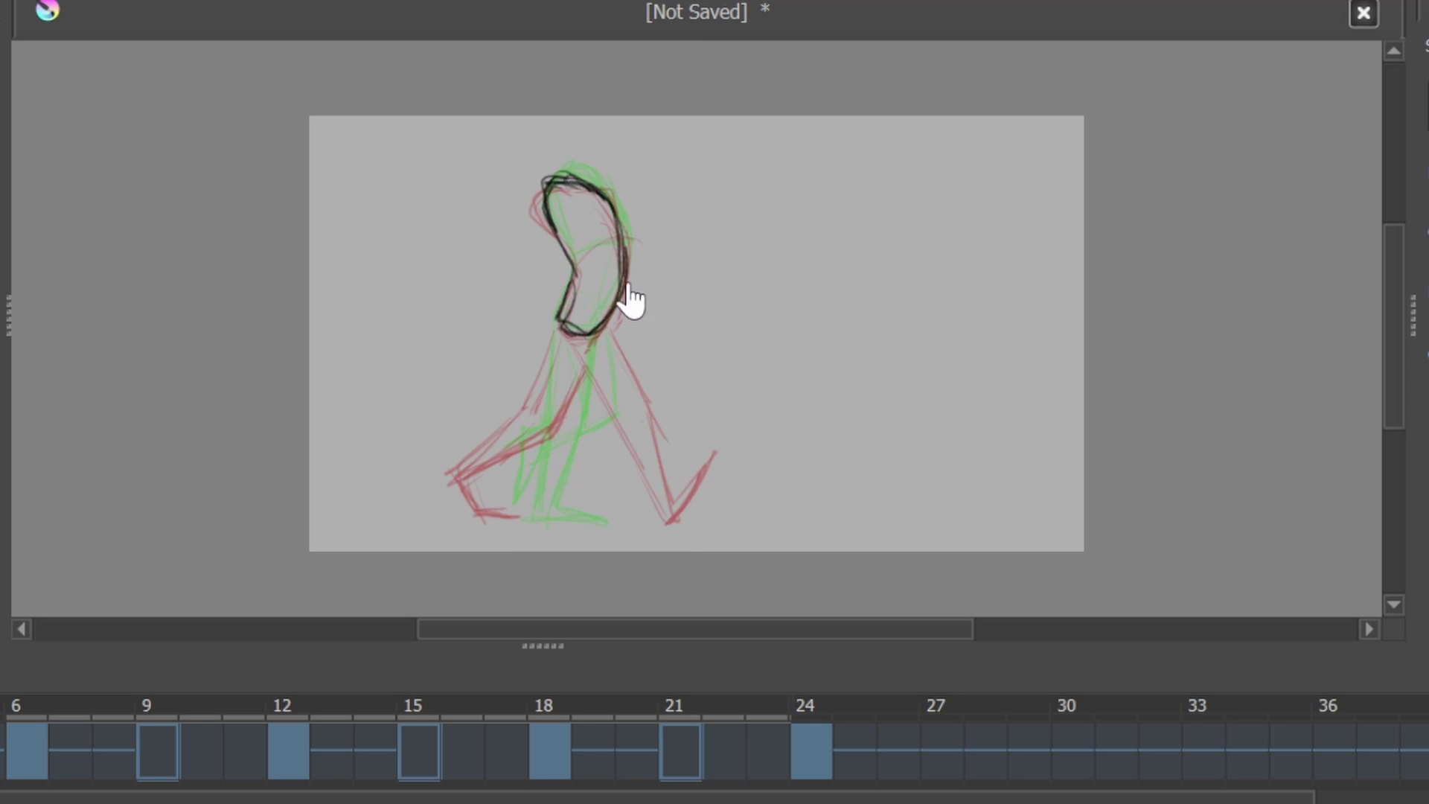
Lower the down pose's torso and sketch the bent front leg beneath it with its foot flat on the ground.
{"action": "left_click_drag", "start_coordinate": [632, 300], "coordinate": [593, 297]}
{"action": "key", "text": "space"}
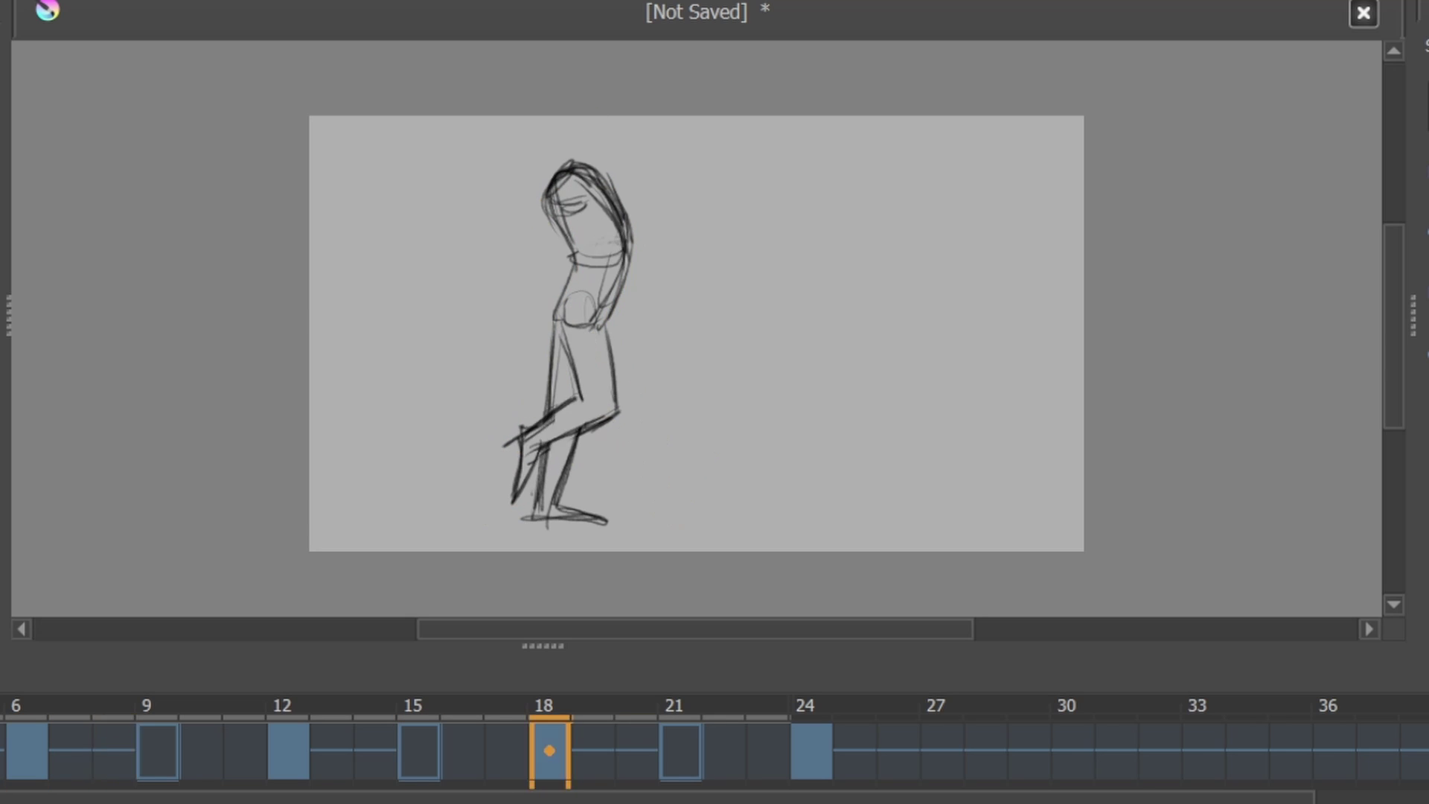
{"action": "left_click_drag", "start_coordinate": [549, 349], "coordinate": [617, 440]}
{"action": "mouse_move", "coordinate": [606, 355]}
{"action": "left_mouse_down"}
{"action": "mouse_move", "coordinate": [649, 423]}
{"action": "mouse_move", "coordinate": [612, 513]}
{"action": "left_mouse_up"}
{"action": "left_click_drag", "start_coordinate": [588, 518], "coordinate": [655, 516]}
{"action": "left_click_drag", "start_coordinate": [604, 435], "coordinate": [592, 517]}
{"action": "left_click_drag", "start_coordinate": [641, 423], "coordinate": [596, 517]}
{"action": "left_click_drag", "start_coordinate": [591, 521], "coordinate": [657, 522]}
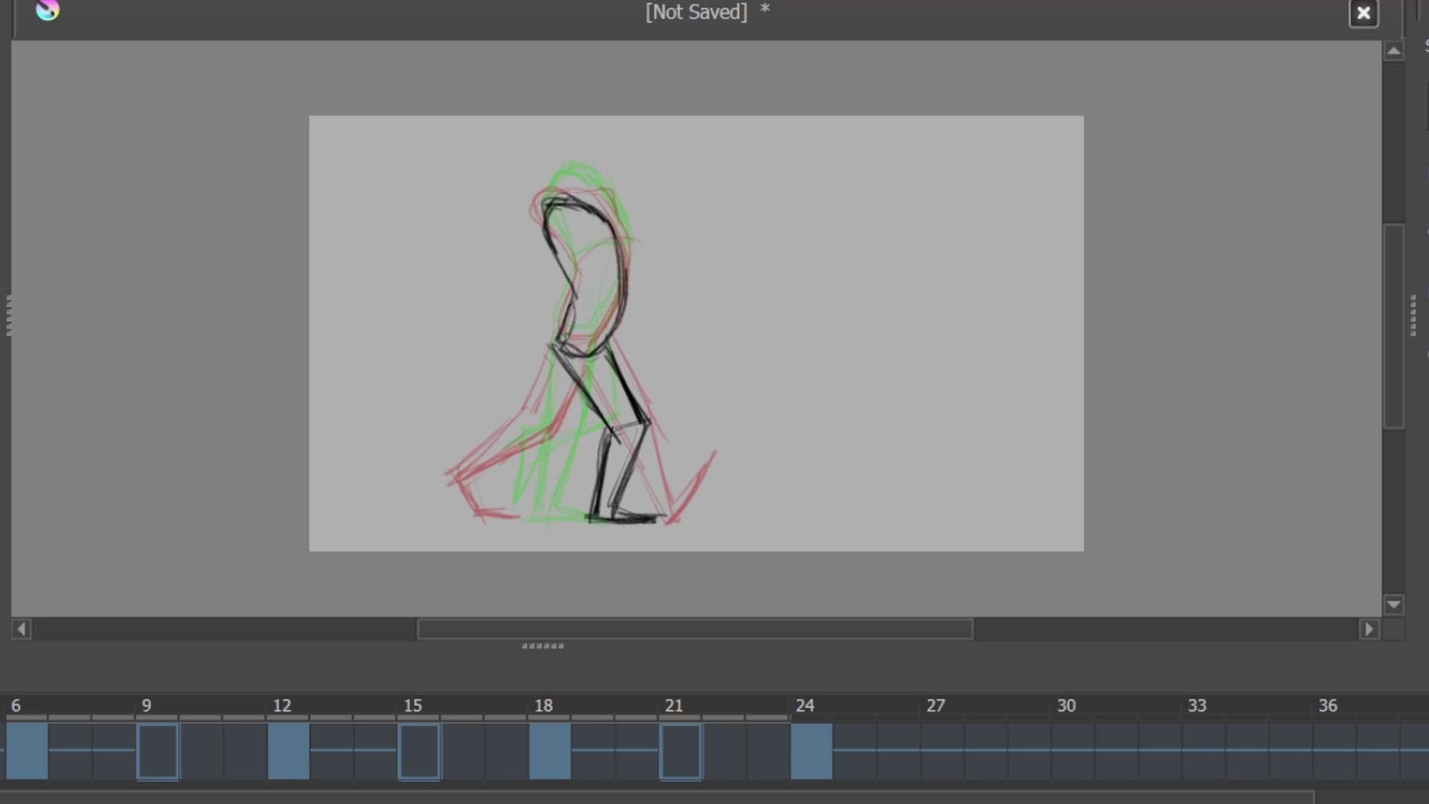
{"action": "left_click_drag", "start_coordinate": [556, 350], "coordinate": [619, 422]}
{"action": "left_click_drag", "start_coordinate": [639, 421], "coordinate": [591, 532]}
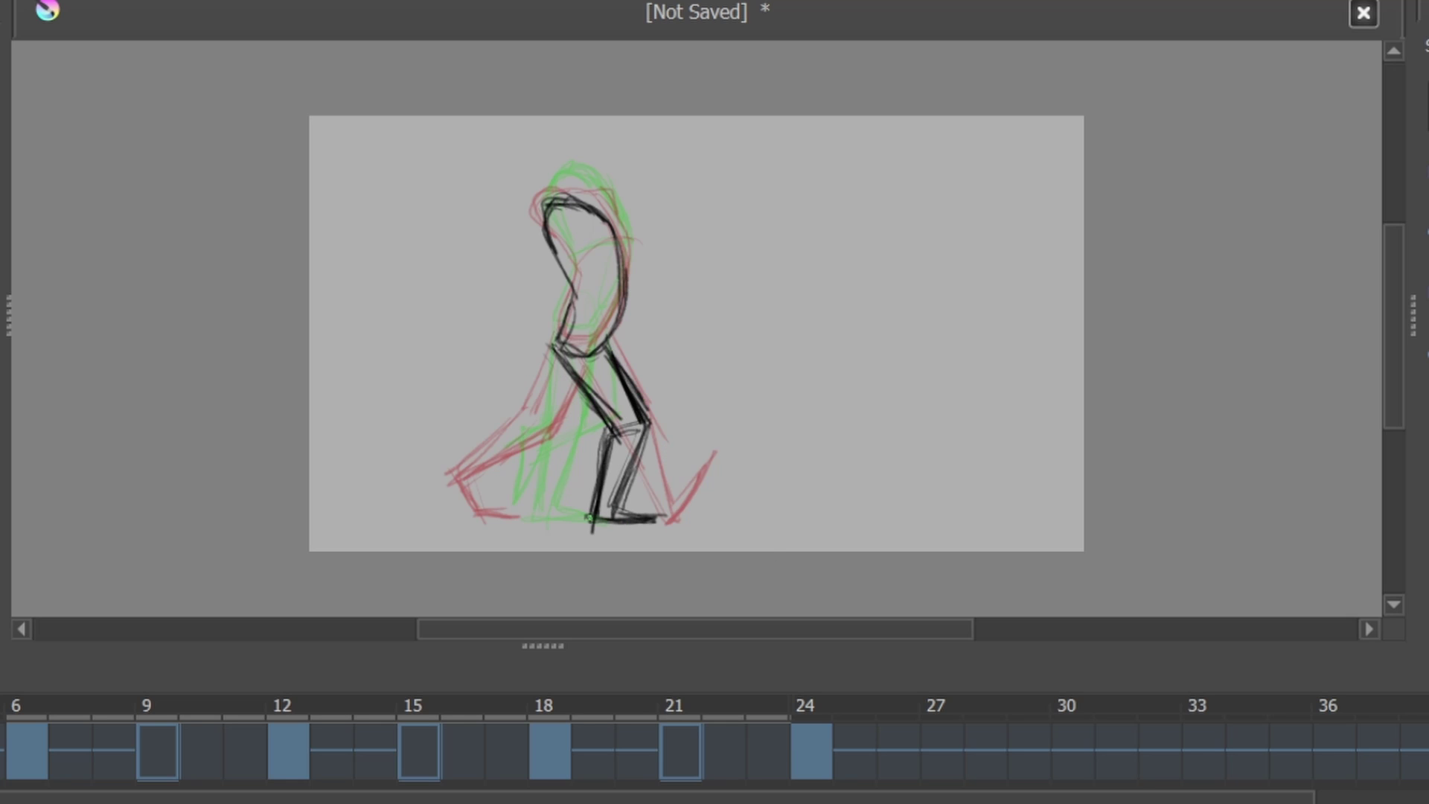
Sketch the down pose's trailing leg, bent backward at the knee with the foot pointing down.
{"action": "left_click_drag", "start_coordinate": [552, 352], "coordinate": [530, 423]}
{"action": "left_click_drag", "start_coordinate": [584, 376], "coordinate": [463, 467]}
{"action": "left_click_drag", "start_coordinate": [526, 416], "coordinate": [451, 449]}
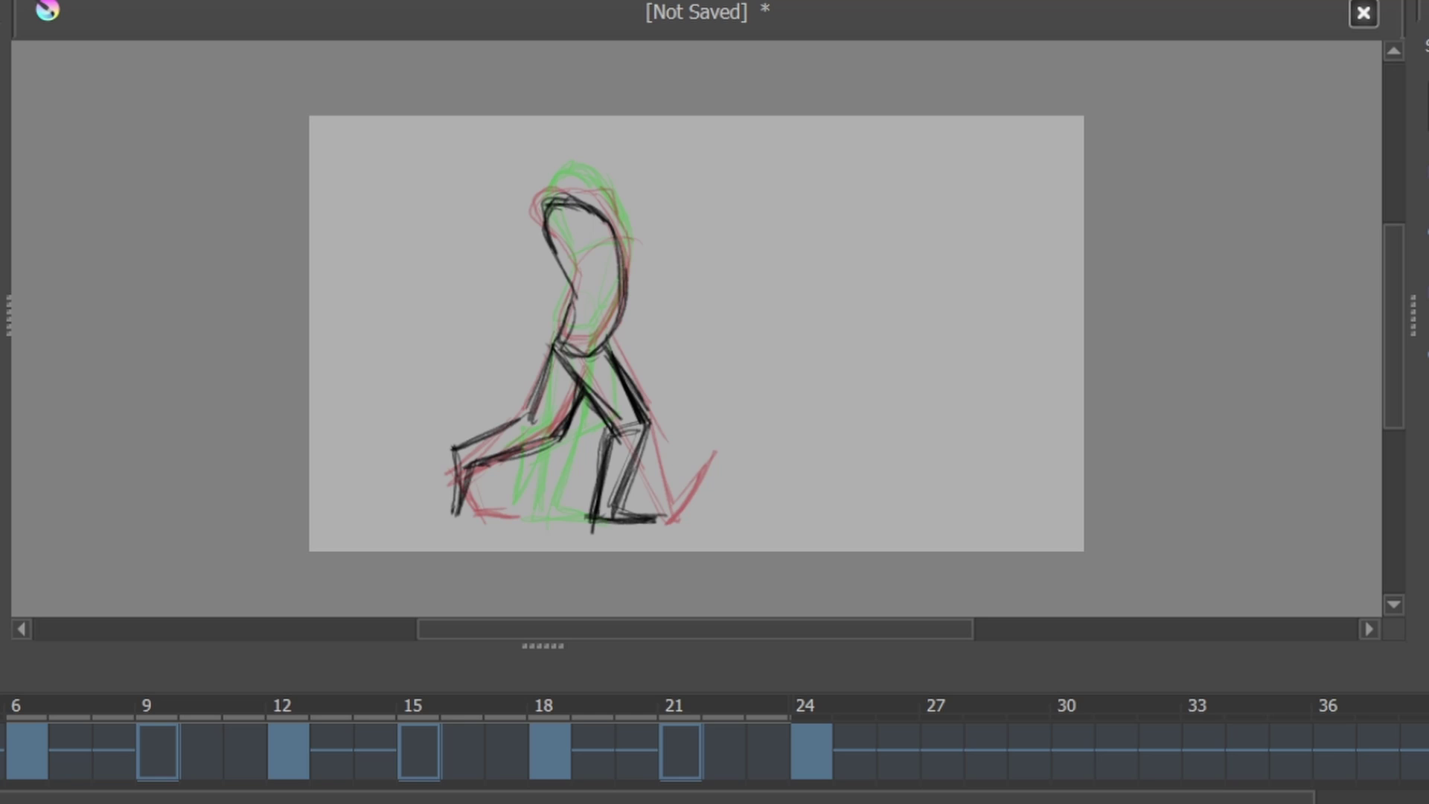
{"action": "key", "text": "space"}
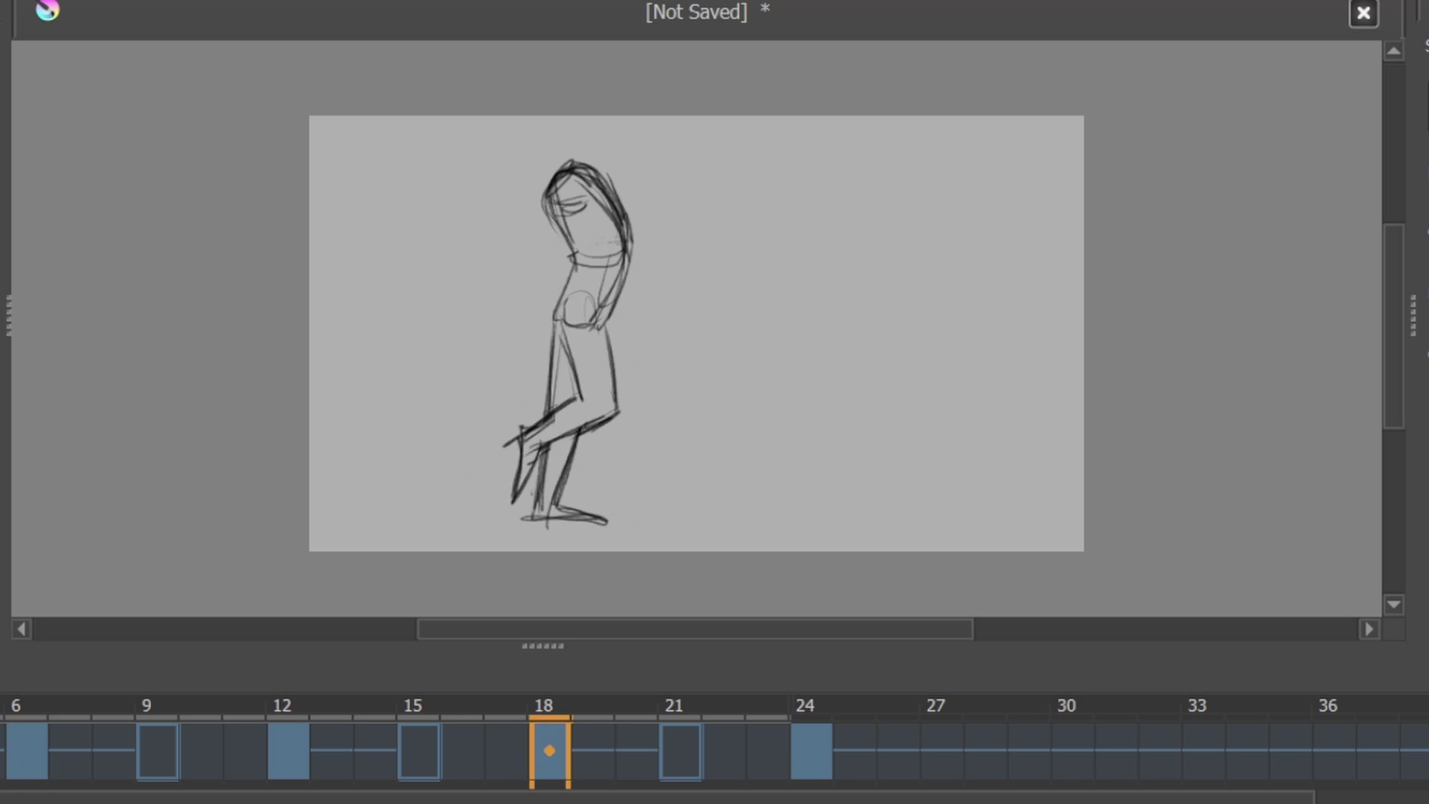
Move the down pose keyframe from frame 21 to frame 15 and colour the contact keyframes at frames 12 and 24 yellow.
{"action": "left_click", "coordinate": [680, 744]}
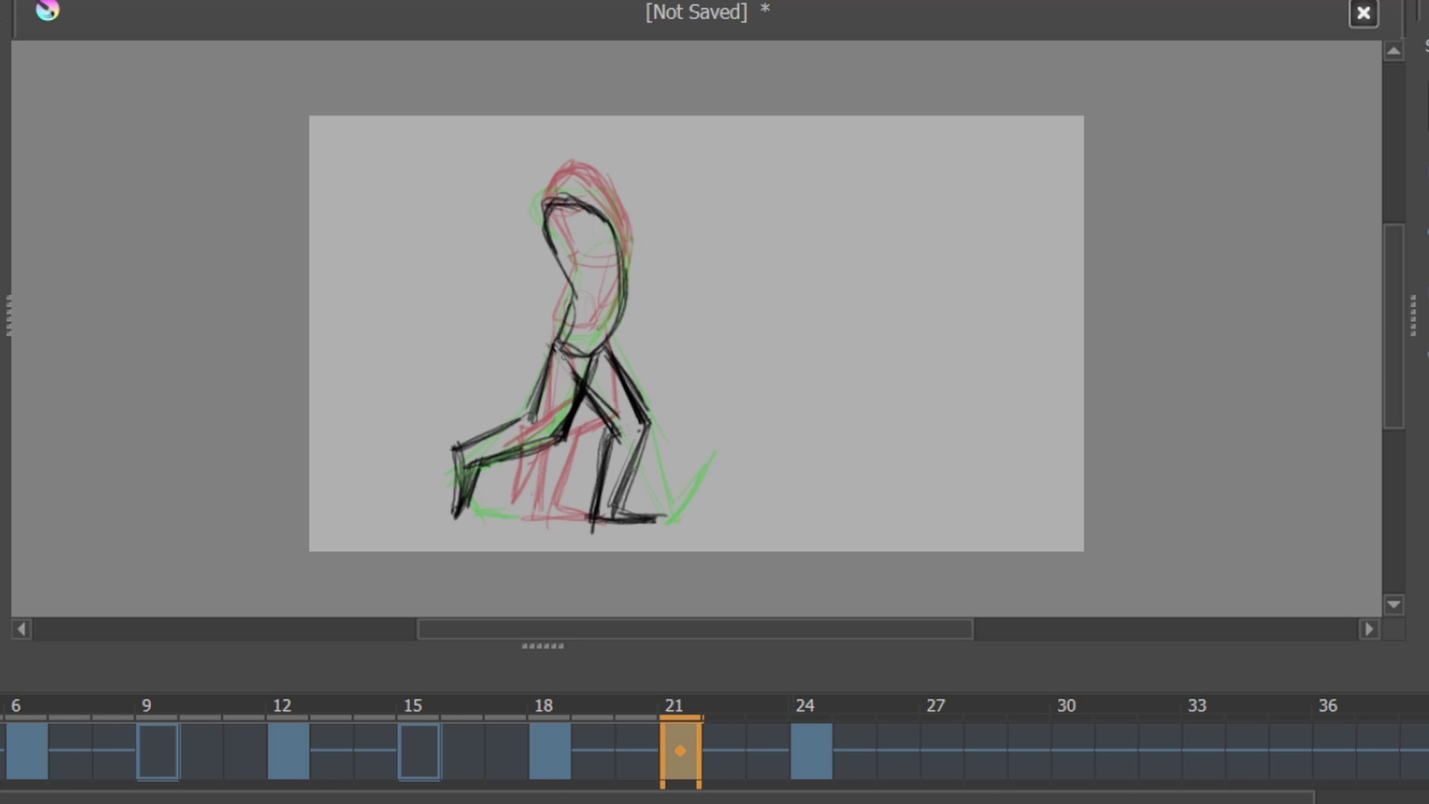
{"action": "left_click", "coordinate": [822, 746]}
{"action": "left_click_drag", "start_coordinate": [680, 748], "coordinate": [419, 748]}
{"action": "key", "text": "space"}
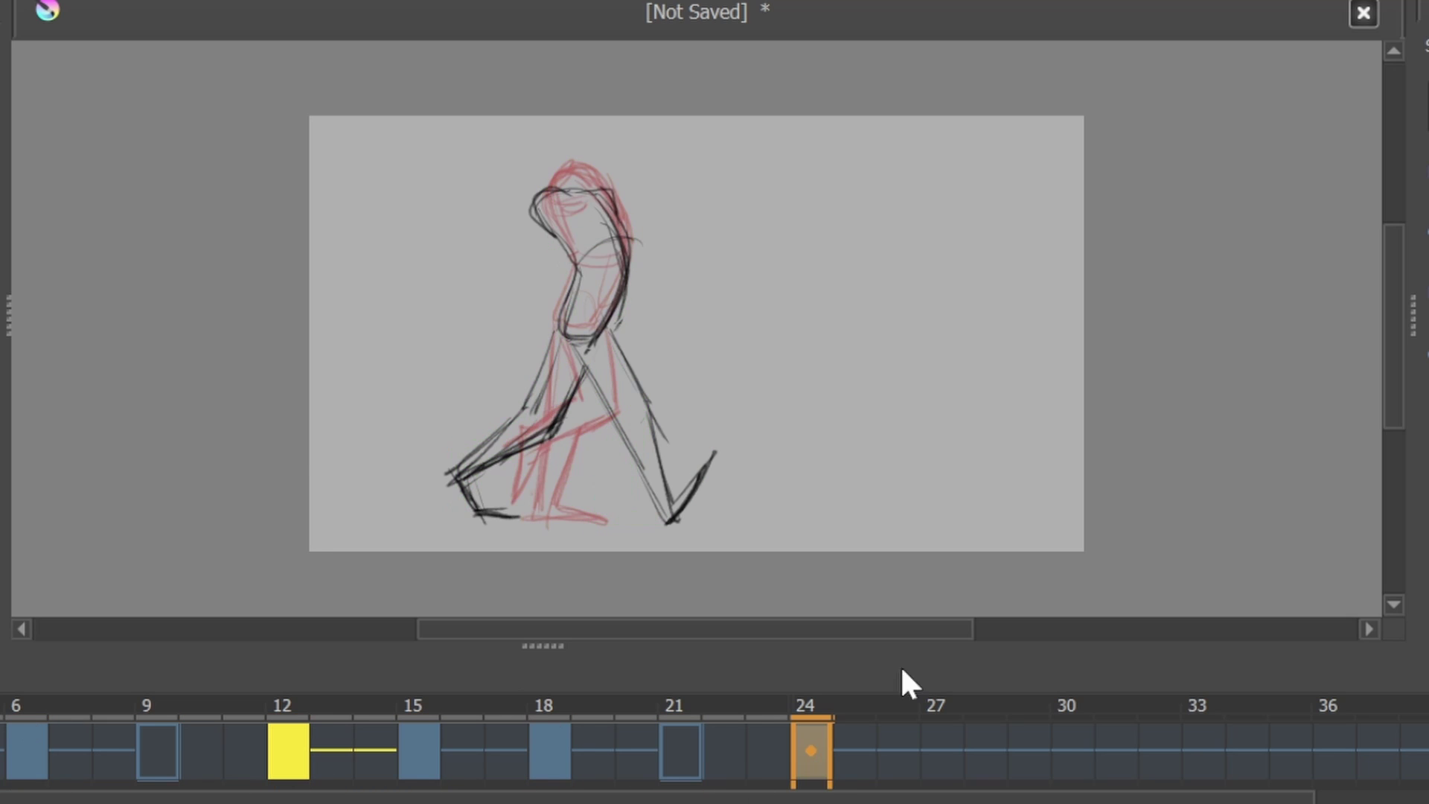
On frame 9, sketch the up pose's torso above the neighbouring poses and adjust it with a transform.
{"action": "left_click", "coordinate": [158, 750]}
{"action": "mouse_move", "coordinate": [566, 168]}
{"action": "left_mouse_down"}
{"action": "mouse_move", "coordinate": [626, 246]}
{"action": "mouse_move", "coordinate": [618, 320]}
{"action": "left_mouse_up"}
{"action": "key", "text": "ctrl+z"}
{"action": "mouse_move", "coordinate": [595, 164]}
{"action": "left_mouse_down"}
{"action": "mouse_move", "coordinate": [588, 312]}
{"action": "mouse_move", "coordinate": [547, 208]}
{"action": "left_mouse_up"}
{"action": "left_click_drag", "start_coordinate": [603, 287], "coordinate": [588, 313]}
{"action": "key", "text": "ctrl+t"}
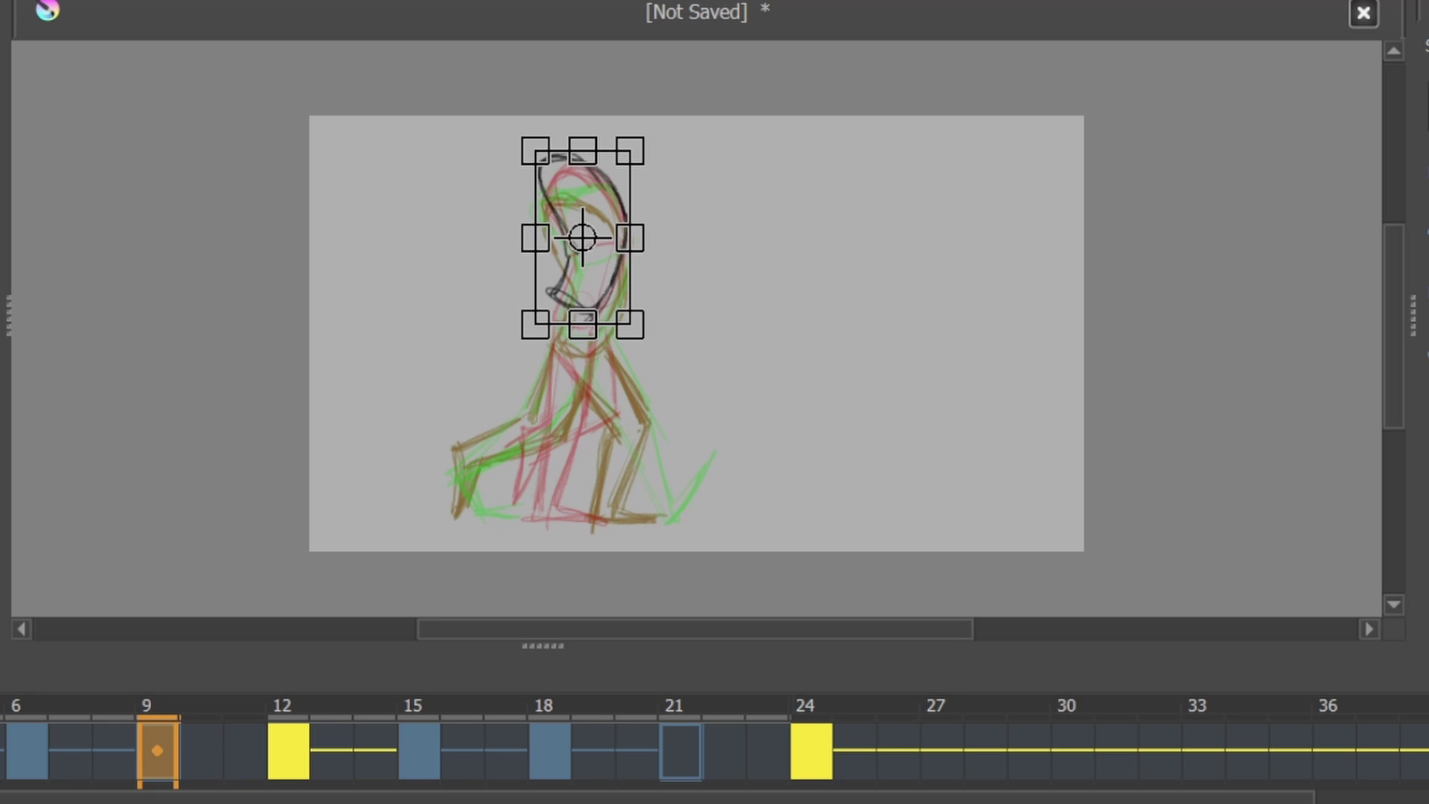
{"action": "key", "text": "Return"}
{"action": "left_click", "coordinate": [283, 760]}
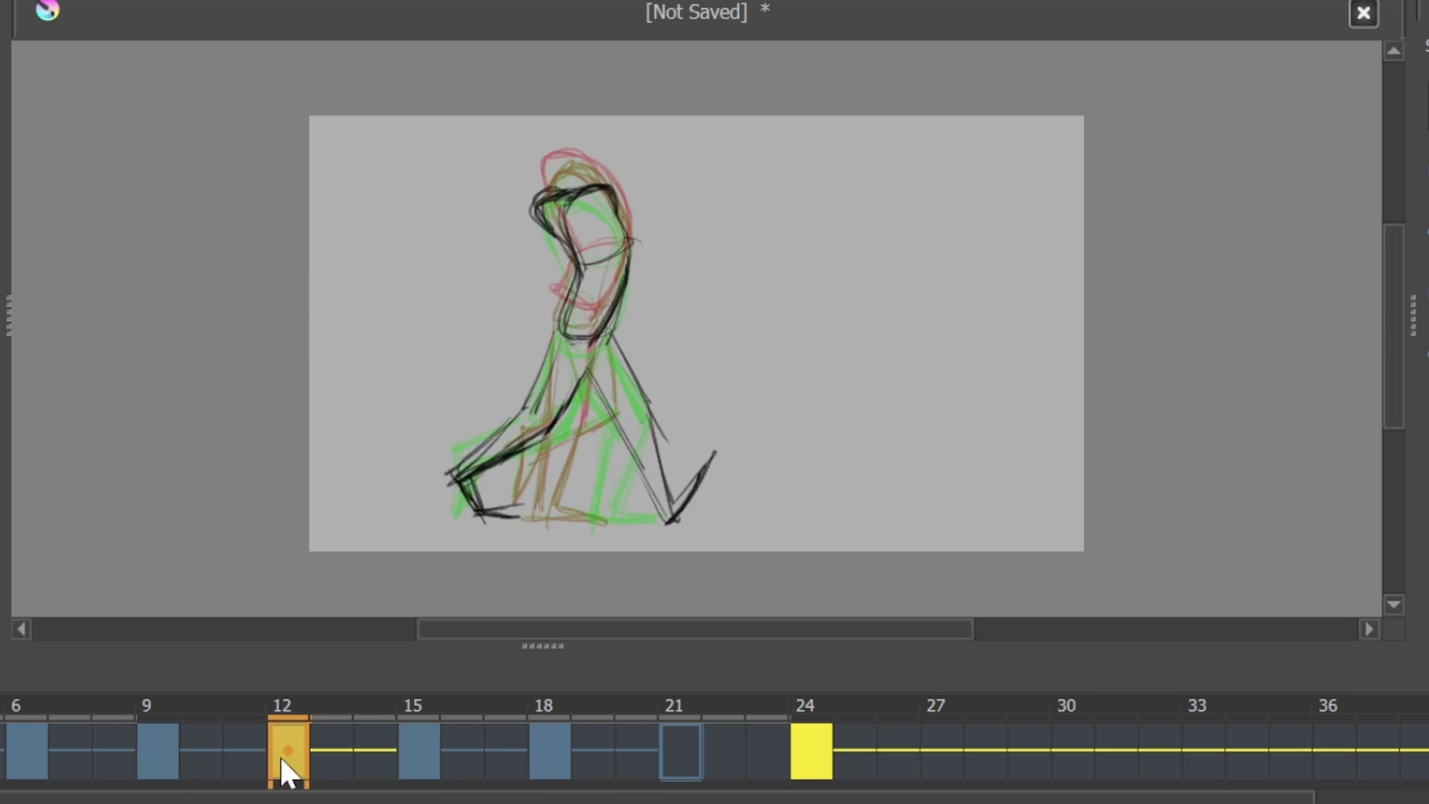
Try out the trailing leg of the up pose on frame 9, comparing it with frame 6, and undo the leg strokes.
{"action": "left_click", "coordinate": [157, 752]}
{"action": "mouse_move", "coordinate": [573, 305]}
{"action": "left_mouse_down"}
{"action": "mouse_move", "coordinate": [562, 216]}
{"action": "mouse_move", "coordinate": [618, 283]}
{"action": "mouse_move", "coordinate": [594, 266]}
{"action": "mouse_move", "coordinate": [499, 454]}
{"action": "left_mouse_up"}
{"action": "key", "text": "ctrl+t"}
{"action": "key", "text": "Return"}
{"action": "left_click", "coordinate": [27, 752]}
{"action": "left_click", "coordinate": [157, 752]}
{"action": "left_click_drag", "start_coordinate": [567, 377], "coordinate": [488, 476]}
{"action": "left_click_drag", "start_coordinate": [484, 476], "coordinate": [564, 511]}
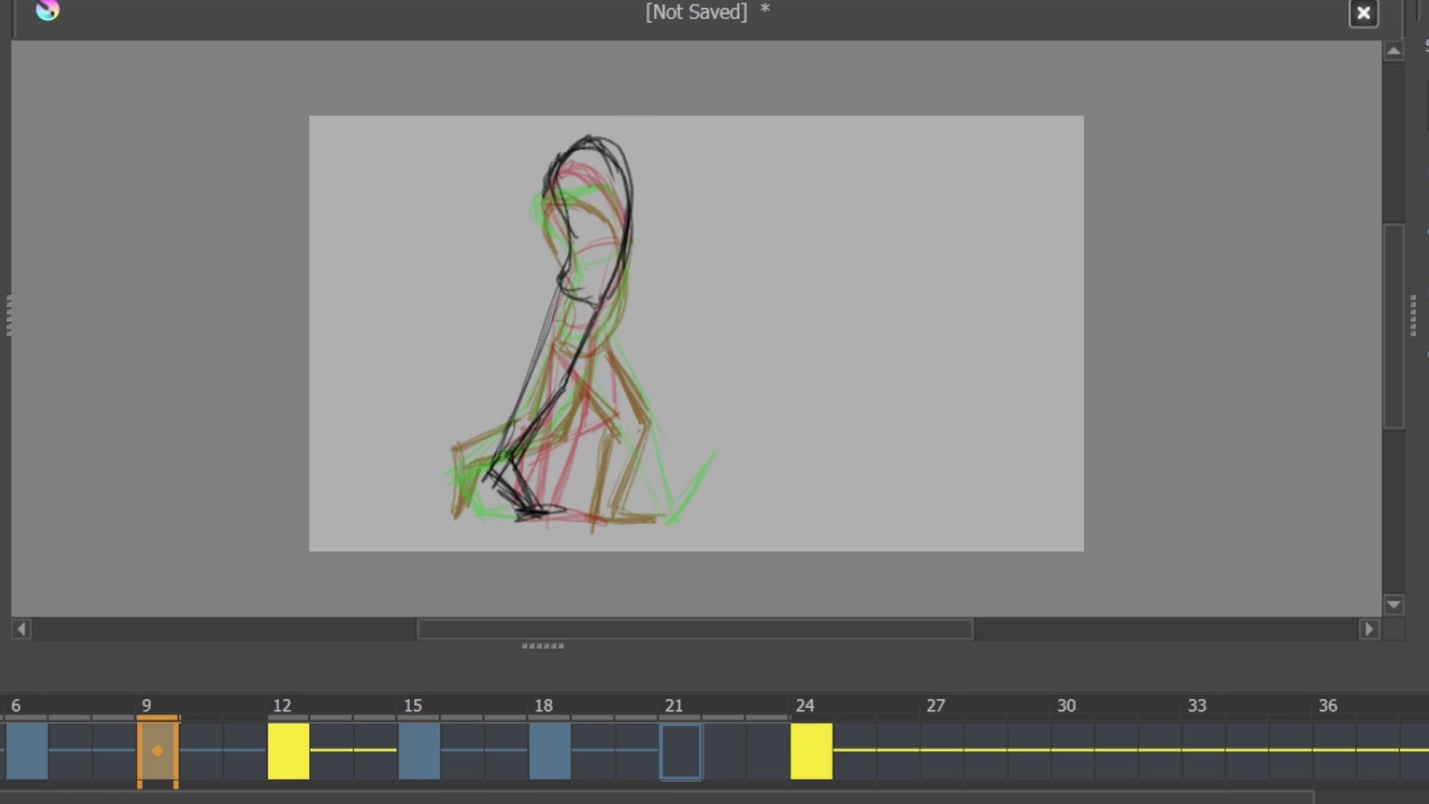
{"action": "key", "text": "ctrl+z"}
{"action": "key", "text": "ctrl+z"}
{"action": "key", "text": "ctrl+z"}
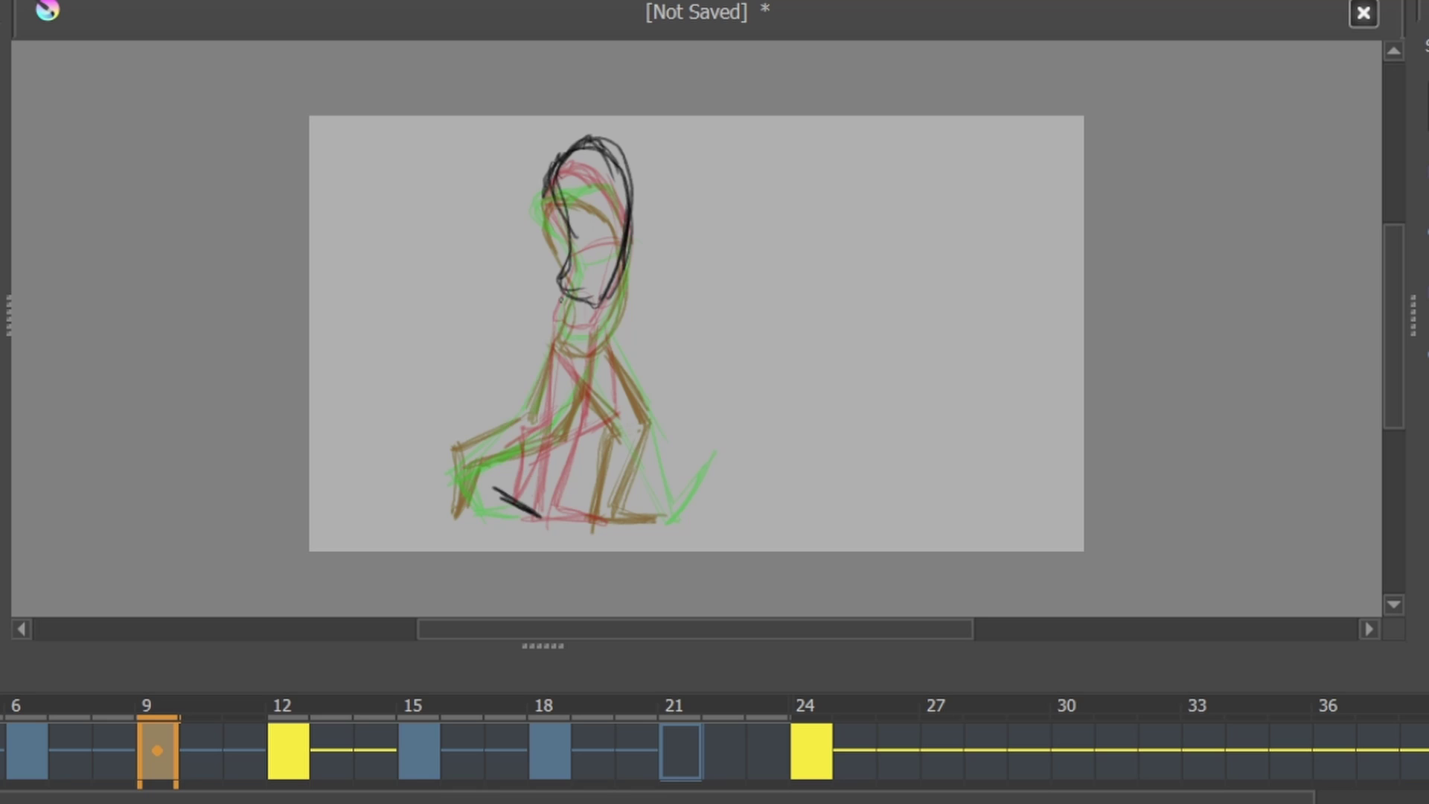
Sketch the up pose's extended trailing leg and its raised front leg with the bent knee on frame 9, and play the animation.
{"action": "left_click_drag", "start_coordinate": [558, 289], "coordinate": [487, 487]}
{"action": "left_click_drag", "start_coordinate": [596, 306], "coordinate": [518, 476]}
{"action": "left_click_drag", "start_coordinate": [620, 296], "coordinate": [664, 364]}
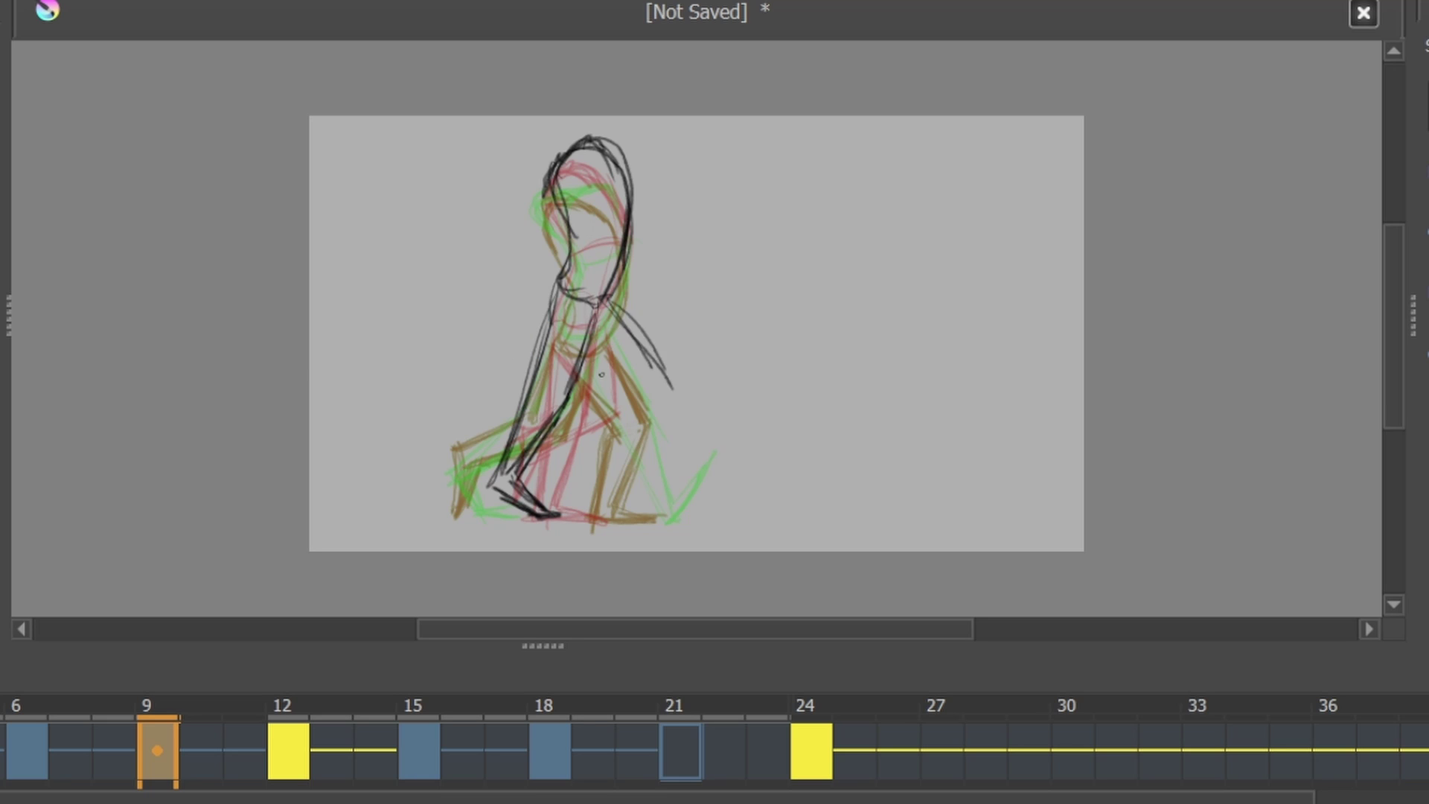
{"action": "mouse_move", "coordinate": [591, 333]}
{"action": "left_mouse_down"}
{"action": "mouse_move", "coordinate": [655, 387]}
{"action": "mouse_move", "coordinate": [585, 415]}
{"action": "left_mouse_up"}
{"action": "left_click_drag", "start_coordinate": [620, 369], "coordinate": [558, 409]}
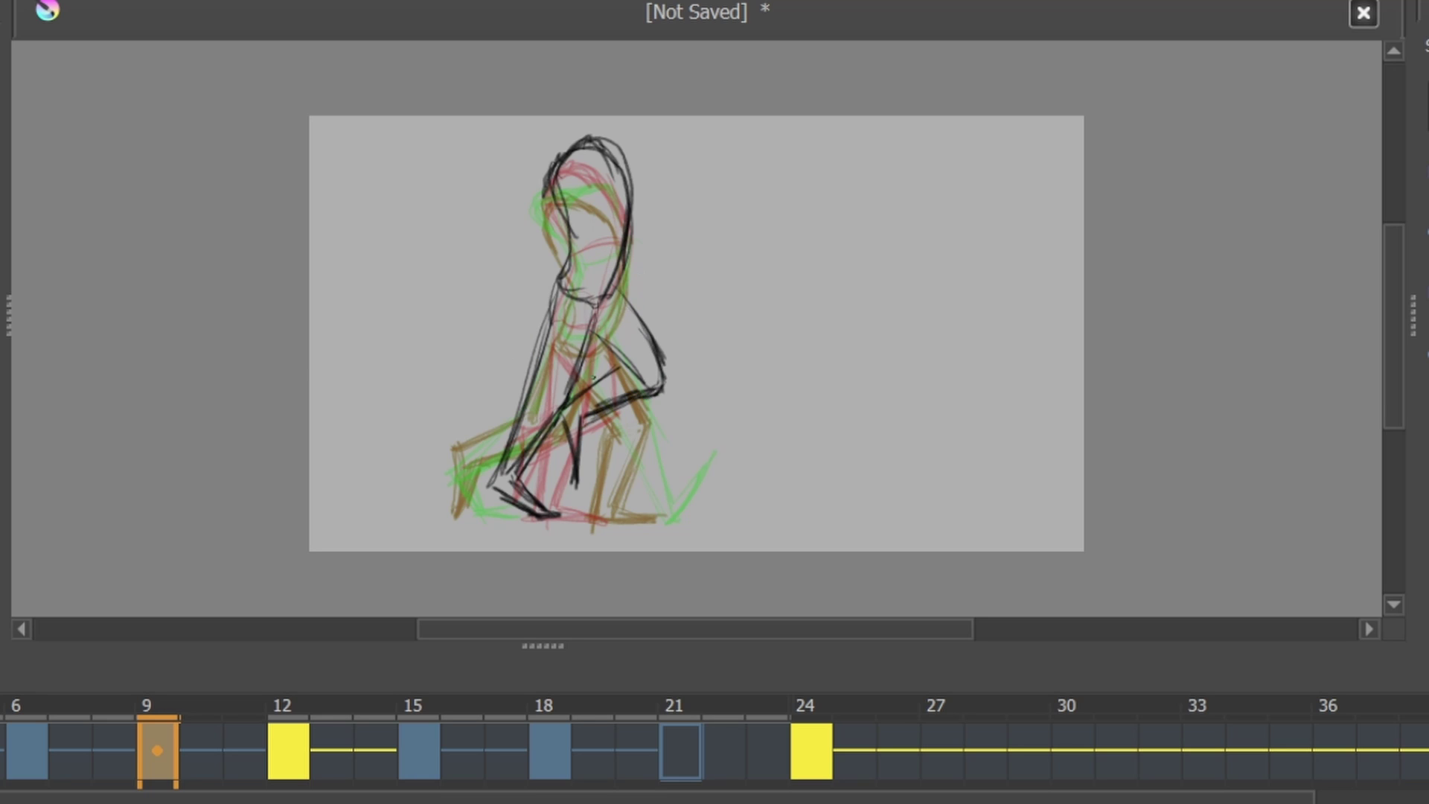
{"action": "key", "text": "space"}
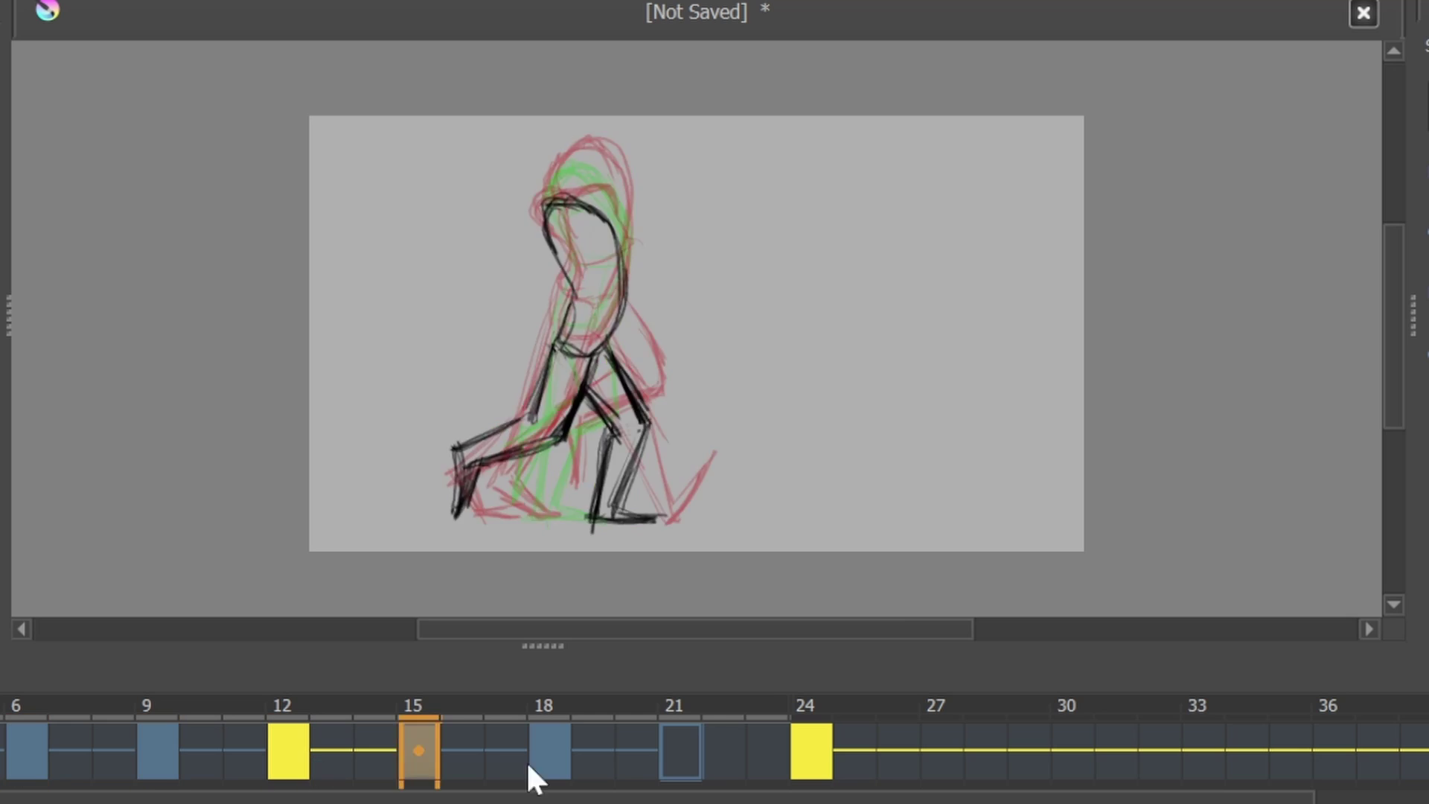
Copy the up pose from frame 9 to frame 21 and play back the walk cycle.
{"action": "left_click", "coordinate": [157, 762]}
{"action": "key", "text": "space"}
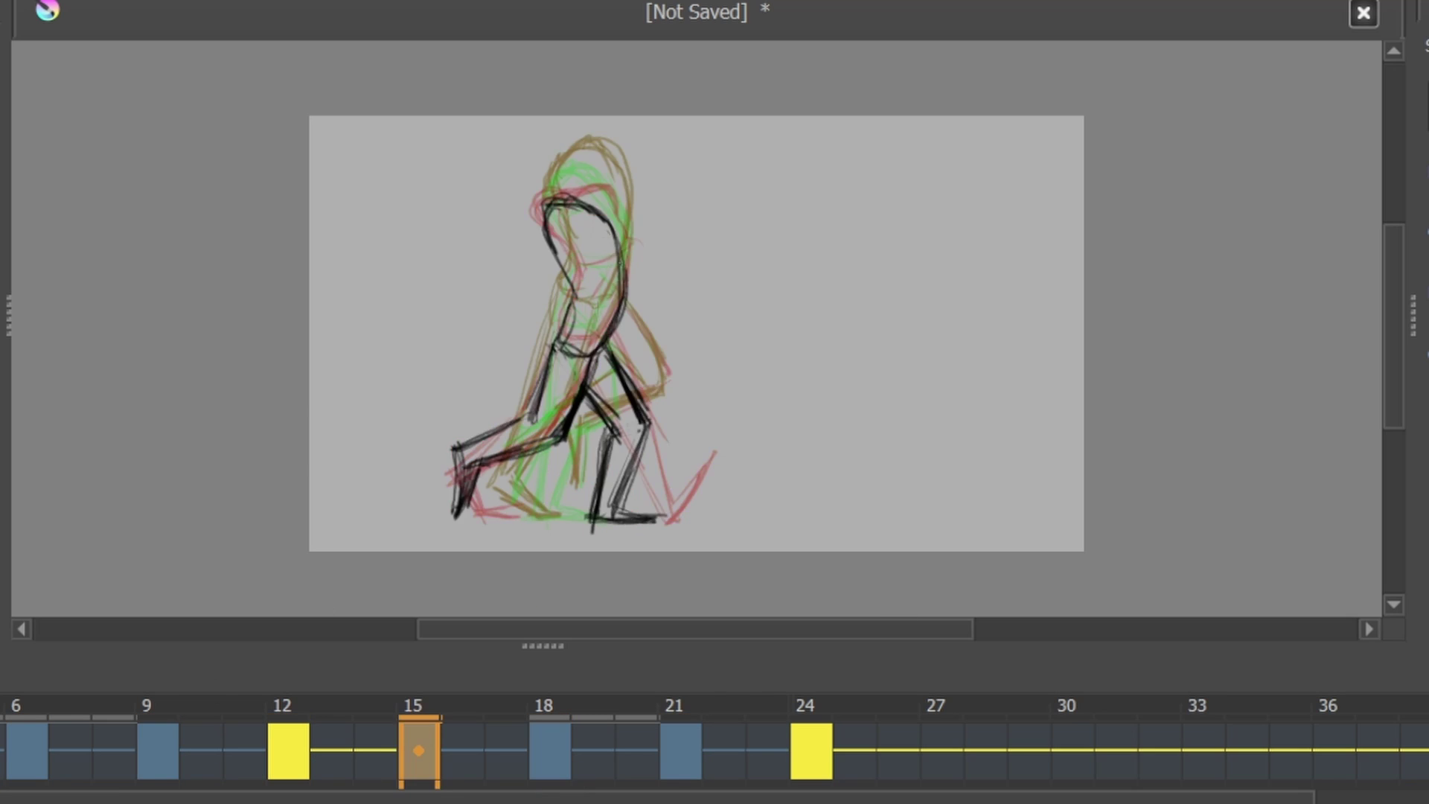
{"action": "key", "text": "space"}
{"action": "key", "text": "space"}
{"action": "key", "text": "space"}
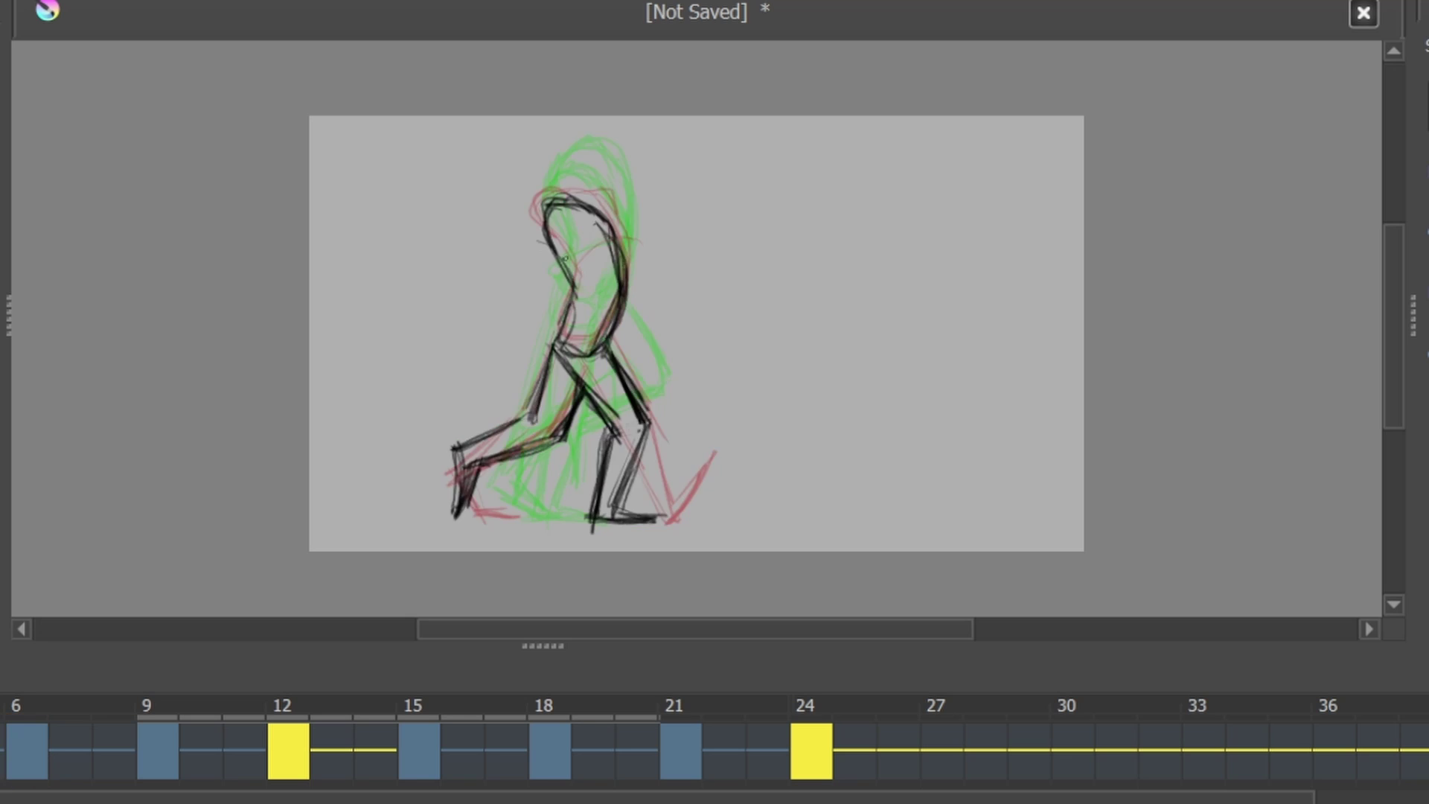
Compare the poses on frames 6, 9 and 15 and play the walk cycle to check the motion.
{"action": "left_click", "coordinate": [157, 750]}
{"action": "left_click", "coordinate": [26, 750]}
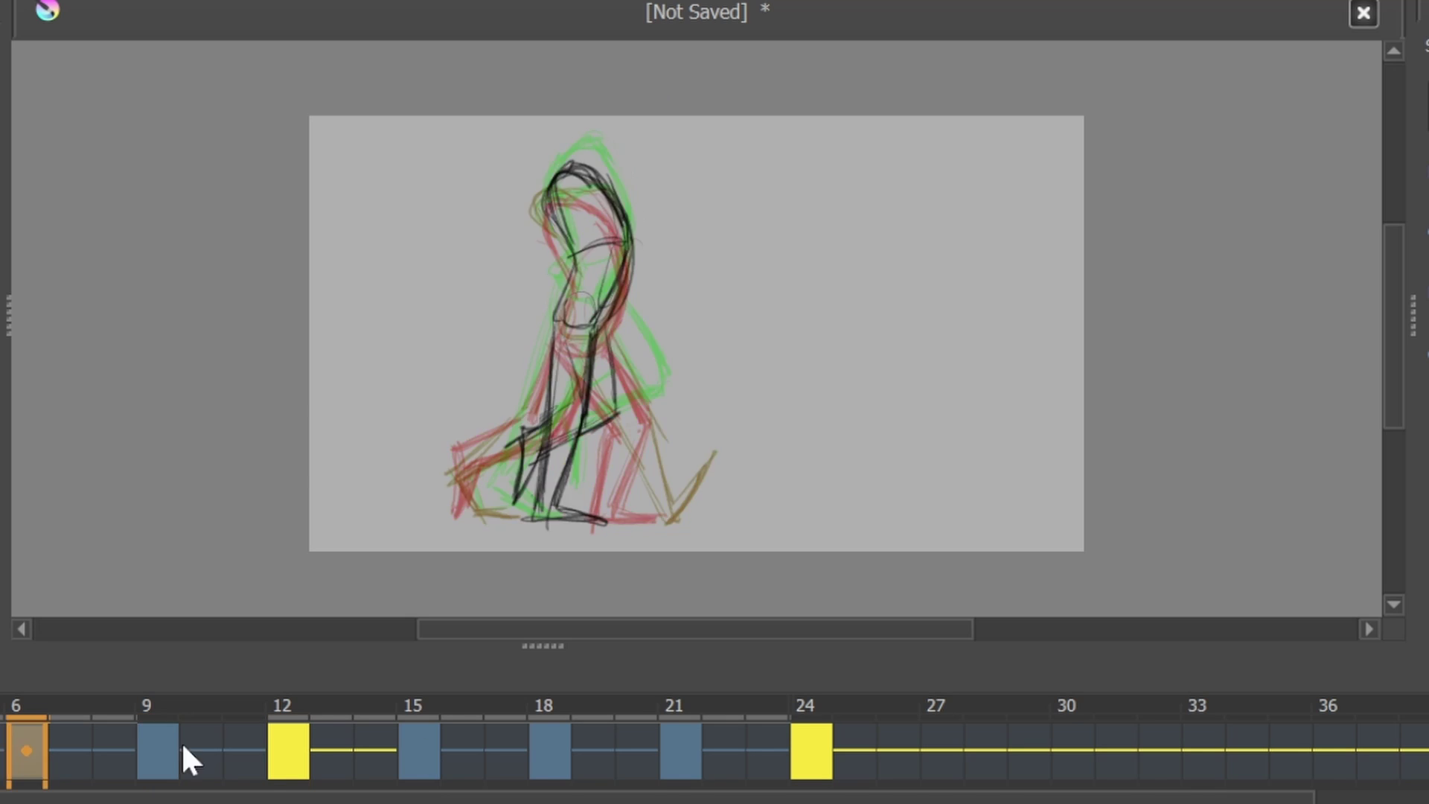
{"action": "left_click", "coordinate": [418, 750]}
{"action": "key", "text": "space"}
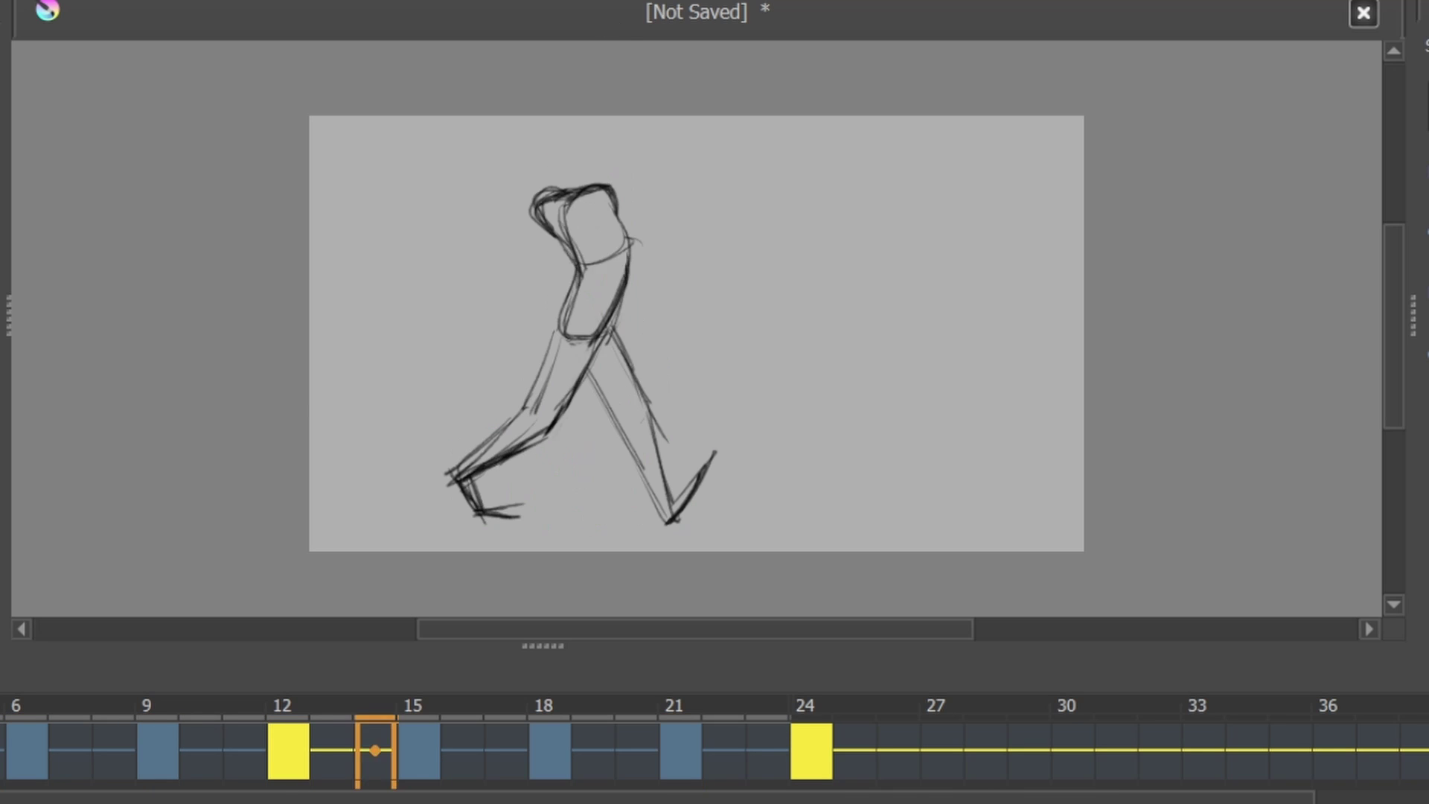
{"action": "key", "text": "space"}
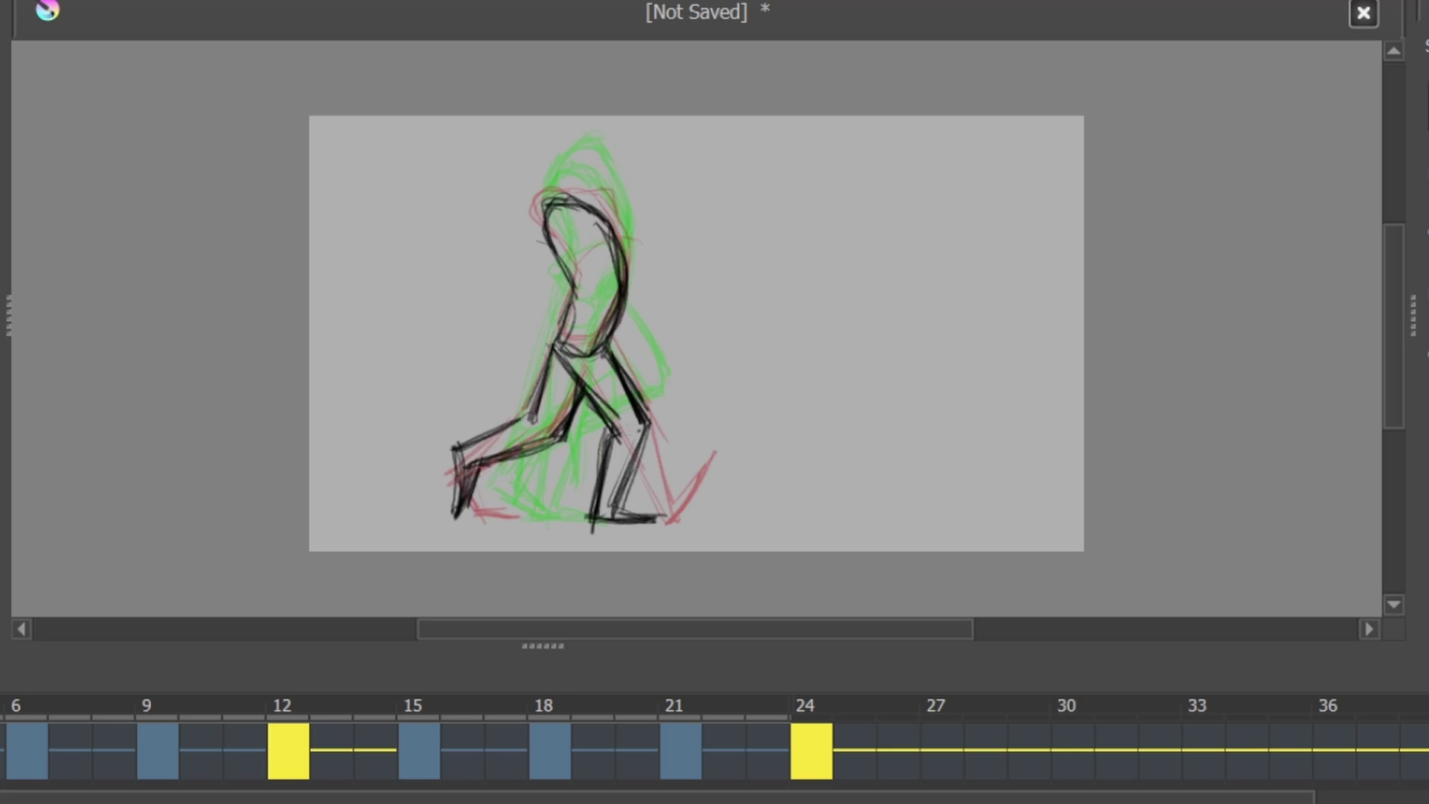
Try retiming the walk with the pose keyframes about two frames apart, and undo the new spacing.
{"action": "left_click_drag", "start_coordinate": [538, 748], "coordinate": [472, 748]}
{"action": "left_click", "coordinate": [433, 748]}
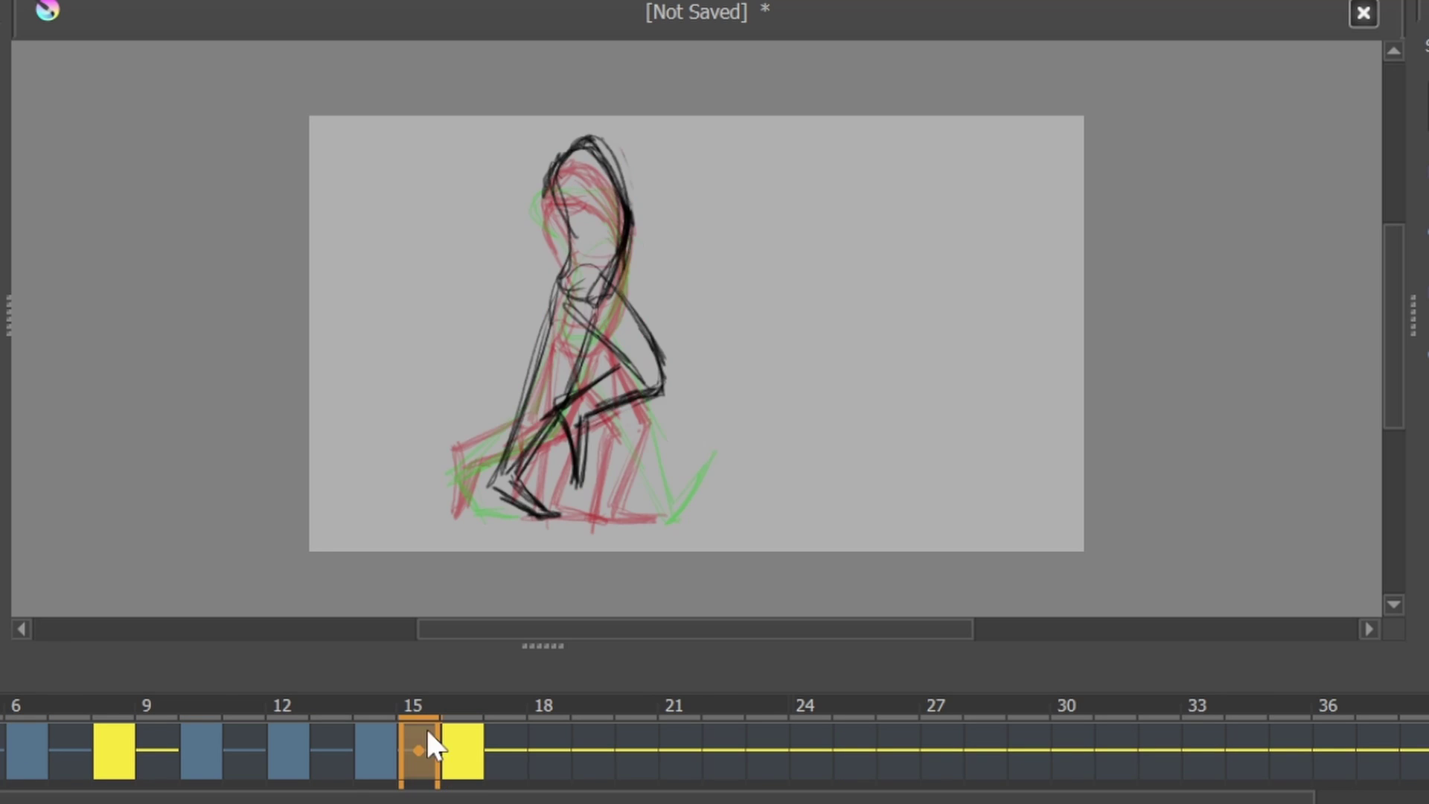
{"action": "key", "text": "ctrl+z"}
Play the walk cycle with the pose keyframes three frames apart.
{"action": "key", "text": "space"}
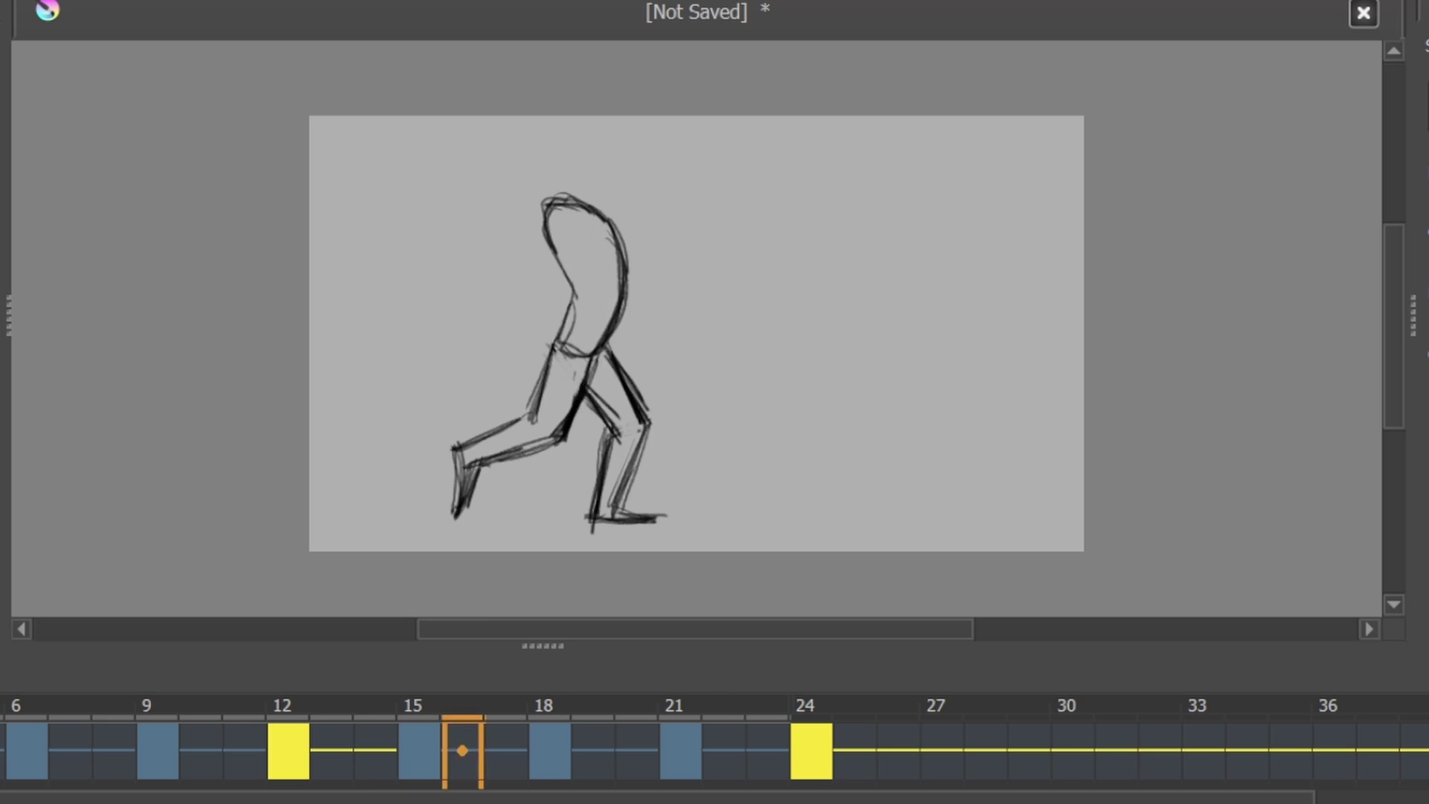
{"action": "key", "text": "space"}
{"action": "key", "text": "space"}
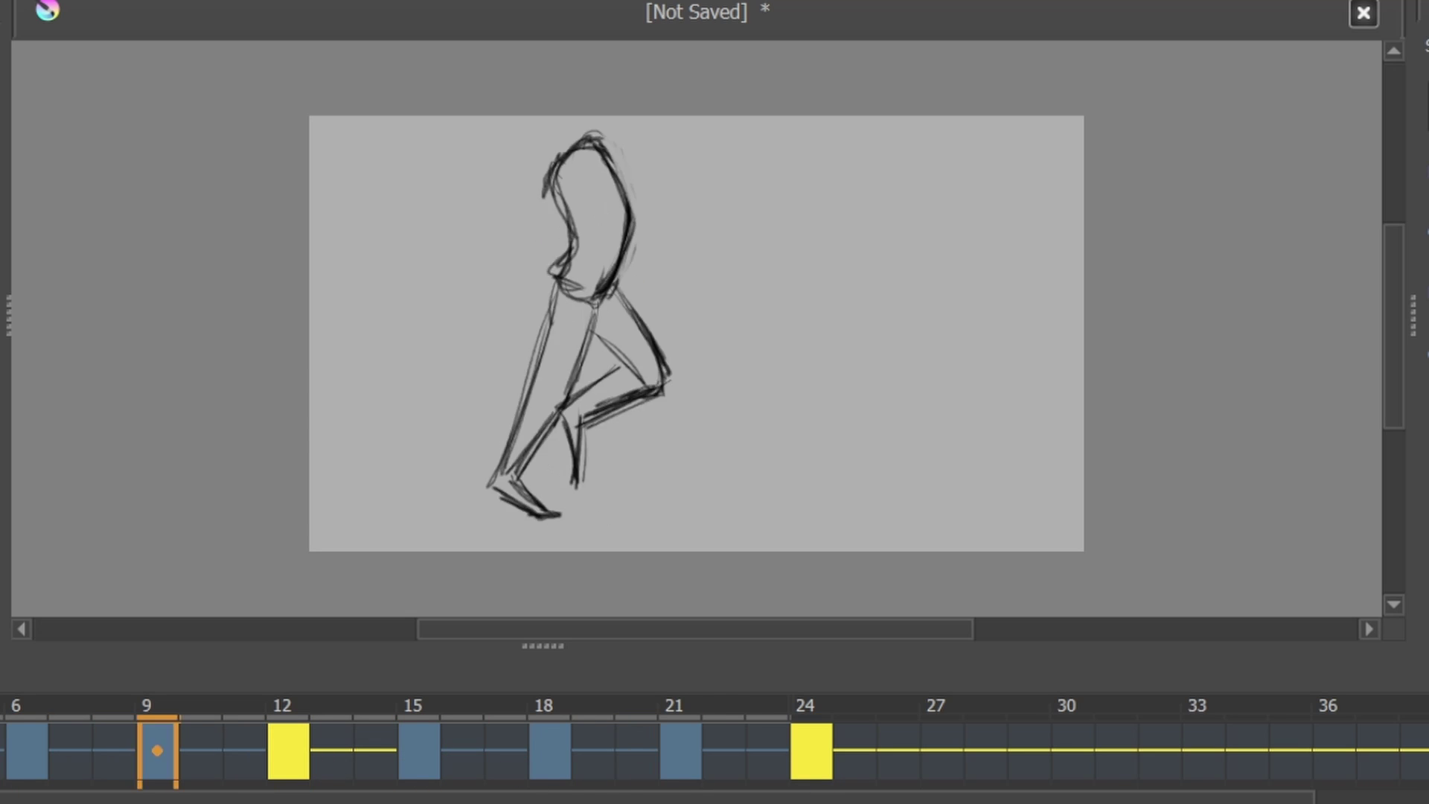
Add curved rib-cage lines across the torsos of the key poses, including frames 9 and 21, and play the cycle.
{"action": "left_click", "coordinate": [419, 752]}
{"action": "key", "text": "space"}
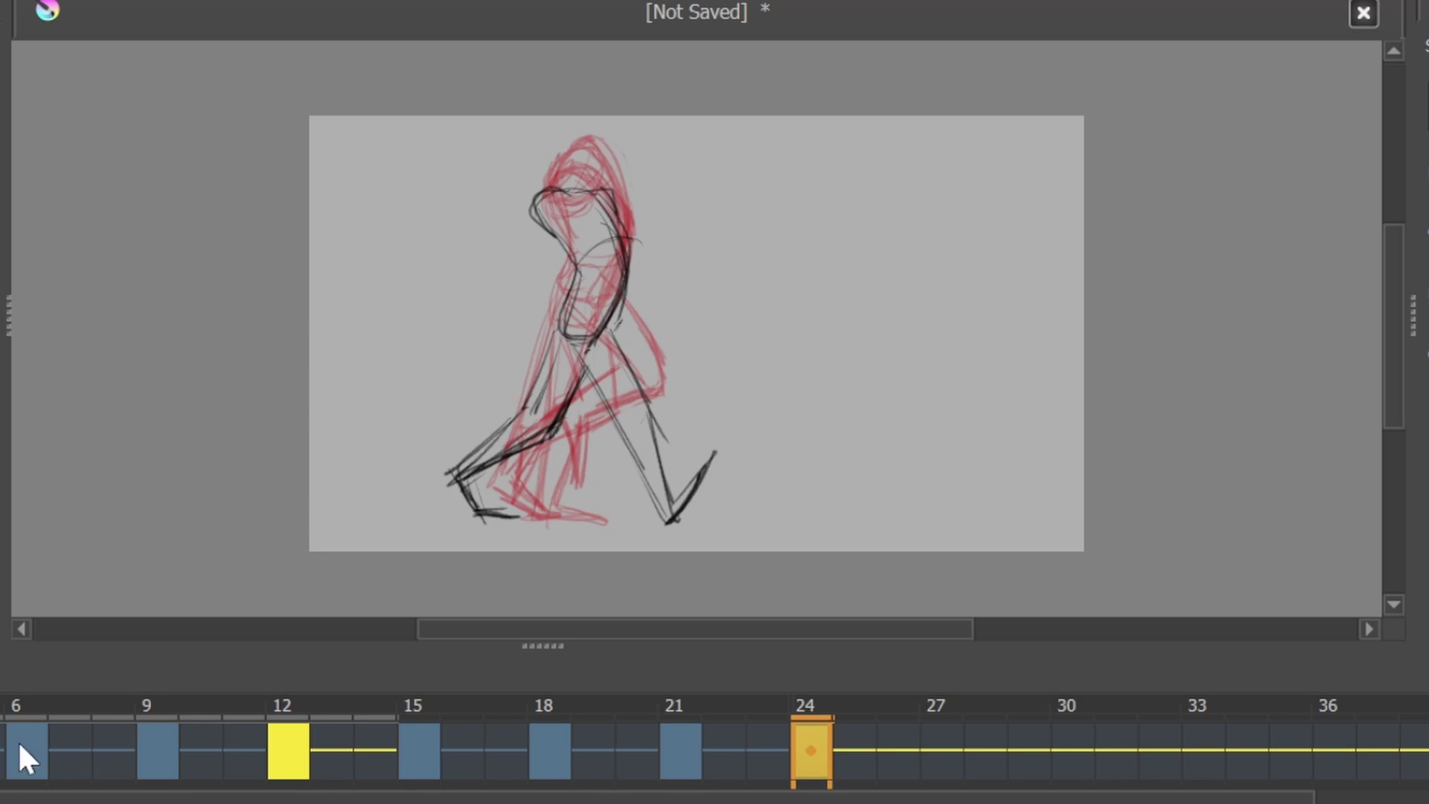
{"action": "key", "text": "space"}
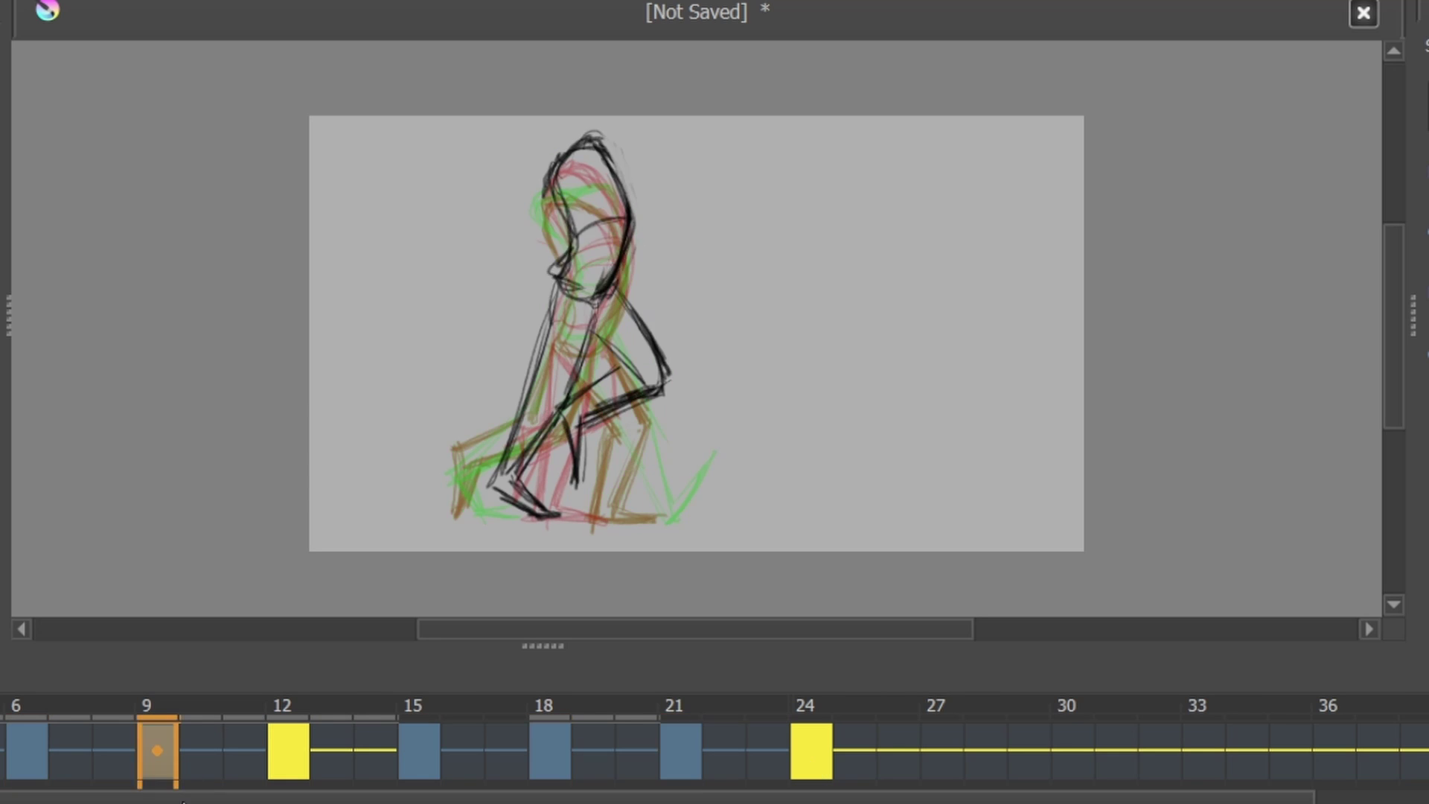
{"action": "left_click", "coordinate": [674, 751]}
{"action": "left_click", "coordinate": [550, 750]}
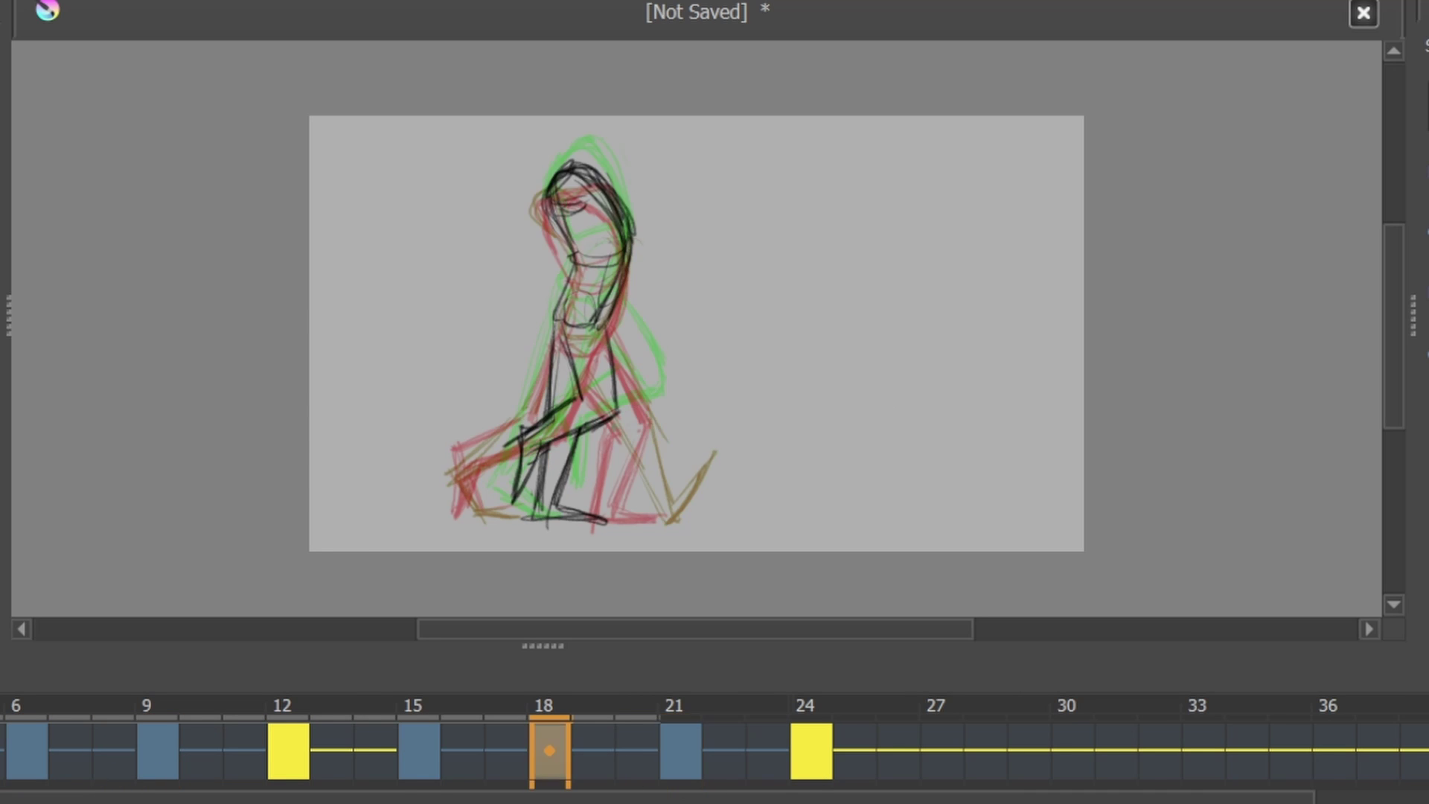
{"action": "left_click", "coordinate": [406, 711]}
{"action": "key", "text": "Left"}
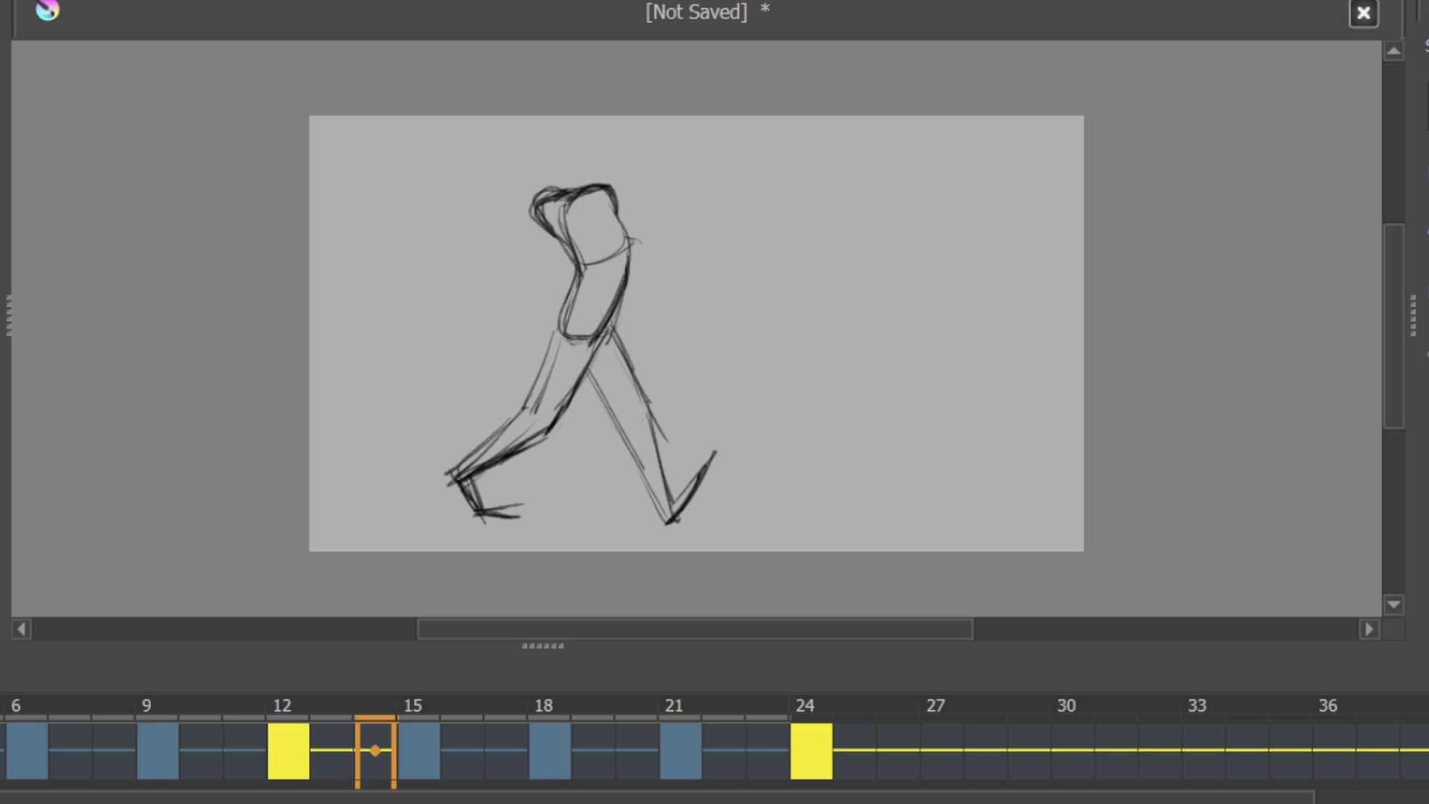
{"action": "key", "text": "space"}
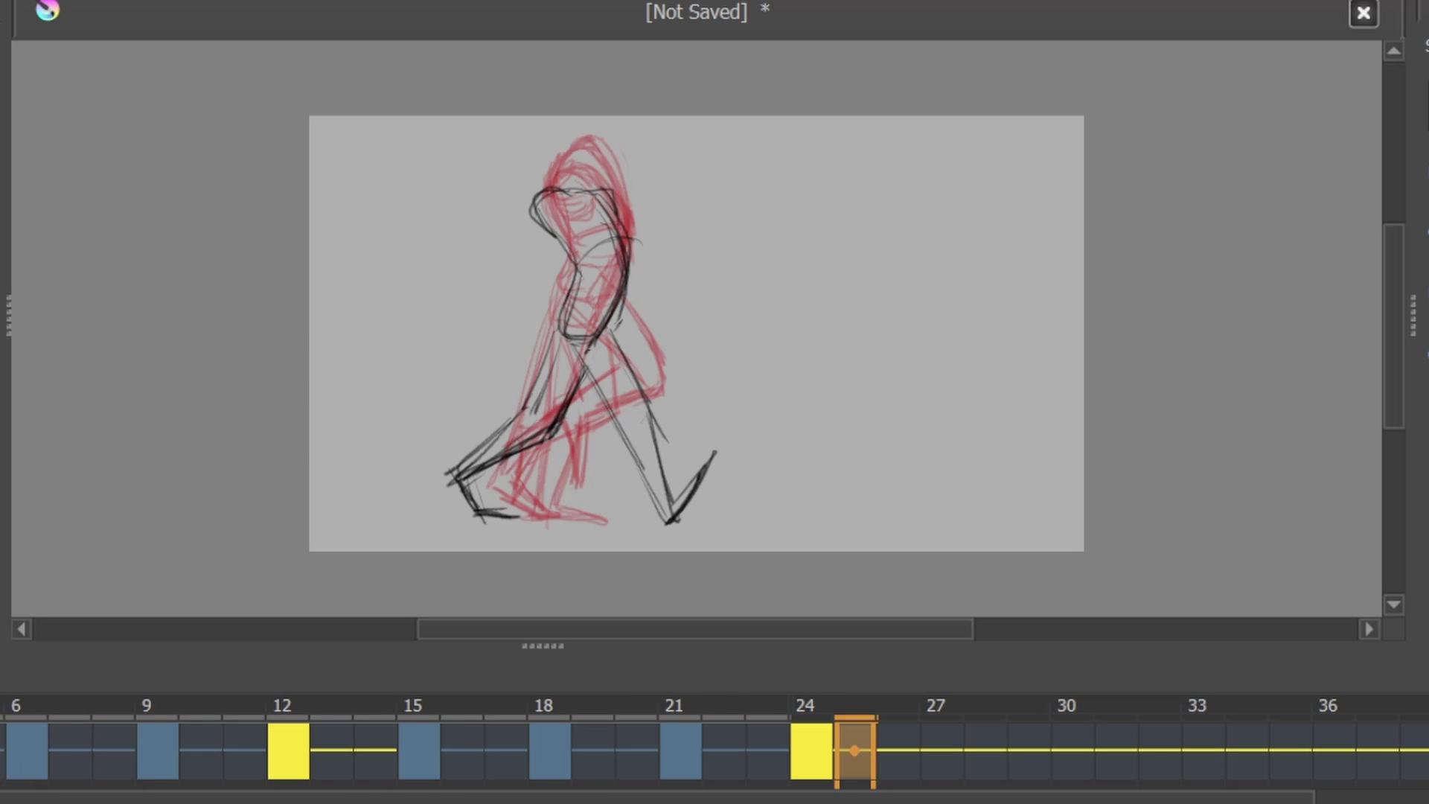
Resize the canvas to a narrower width, trying several widths, and extend its height above the figure for the head.
{"action": "key", "text": "ctrl+z"}
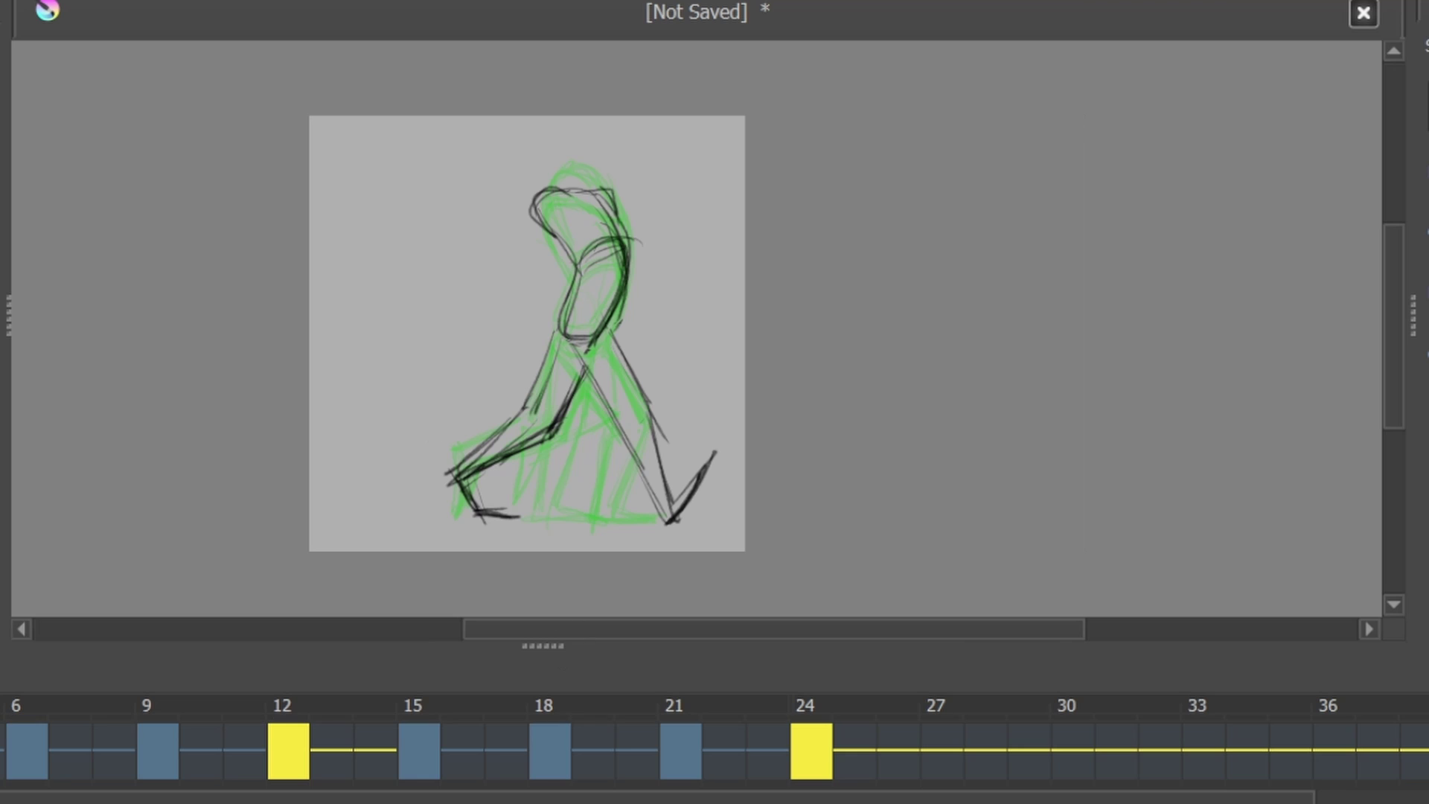
{"action": "key", "text": "ctrl+shift+z"}
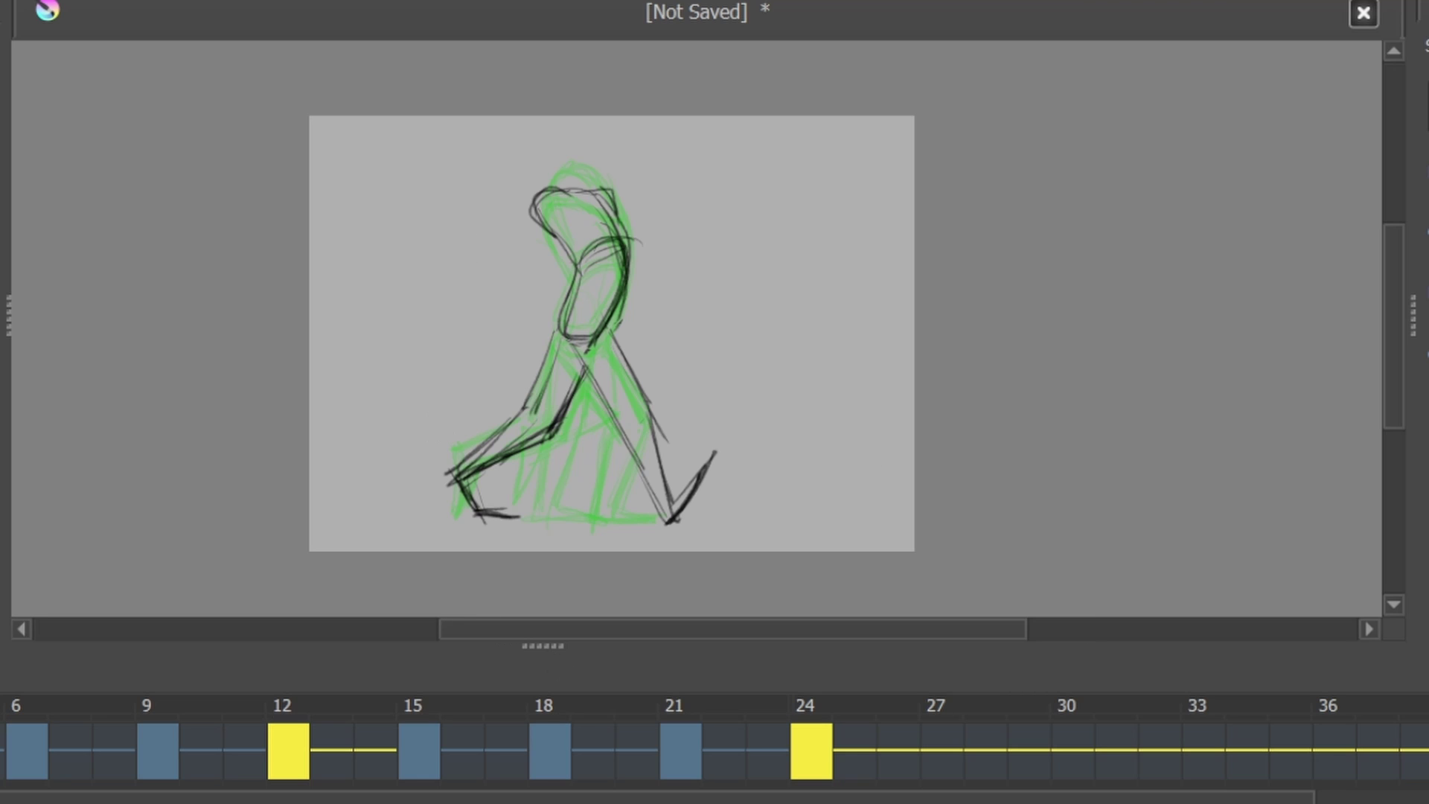
{"action": "key", "text": "ctrl+shift+z"}
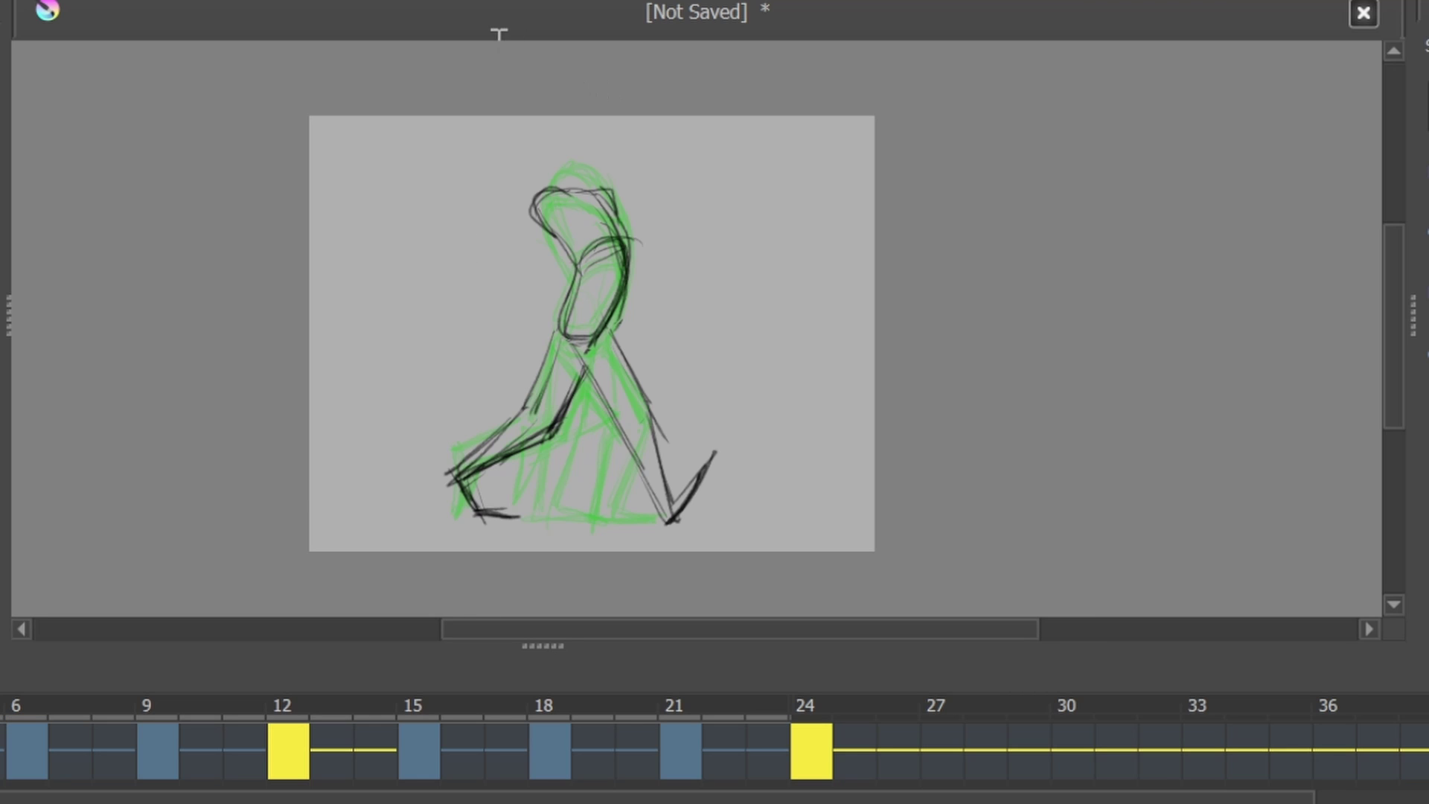
{"action": "key", "text": "ctrl+shift+z"}
{"action": "key", "text": "ctrl+z"}
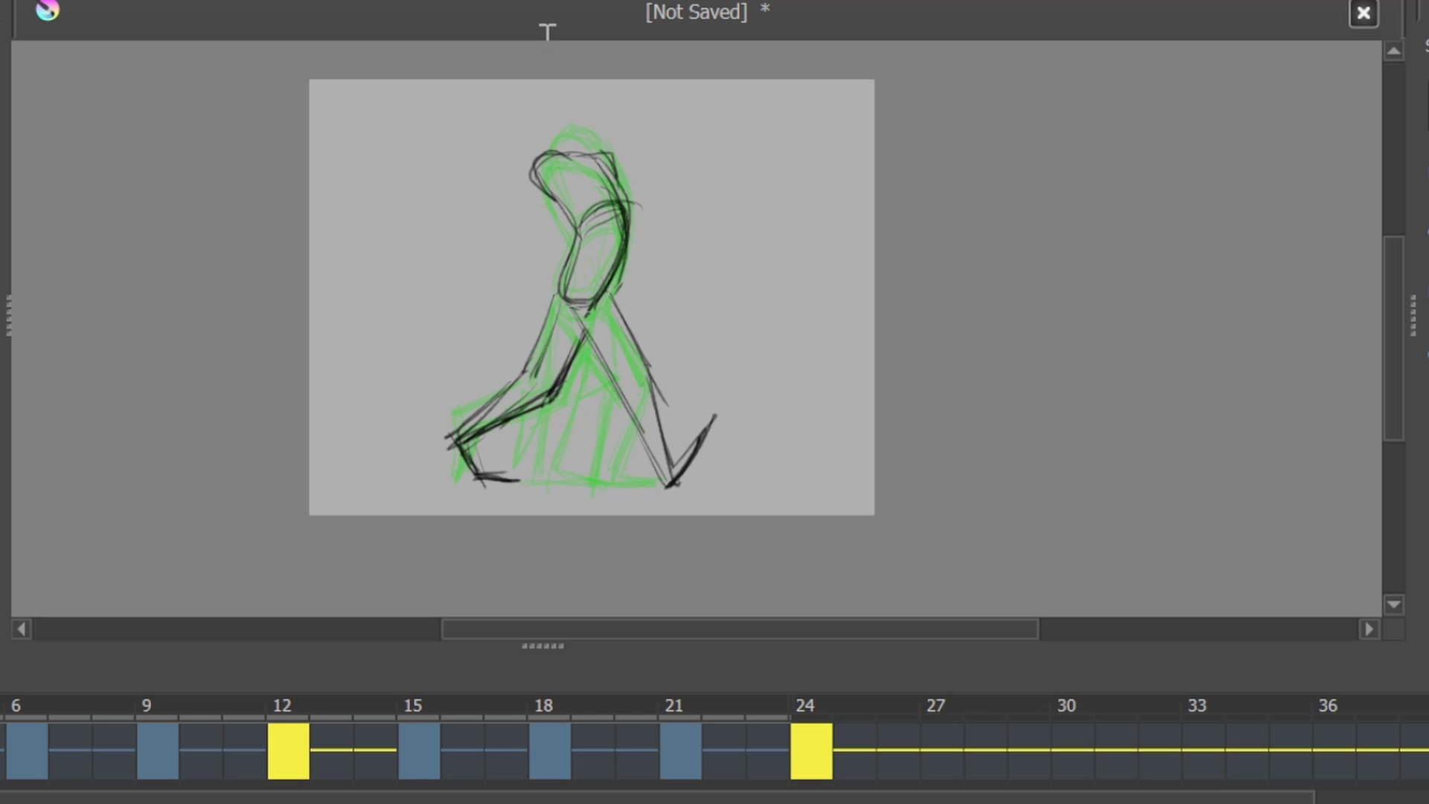
{"action": "key", "text": "ctrl+shift+z"}
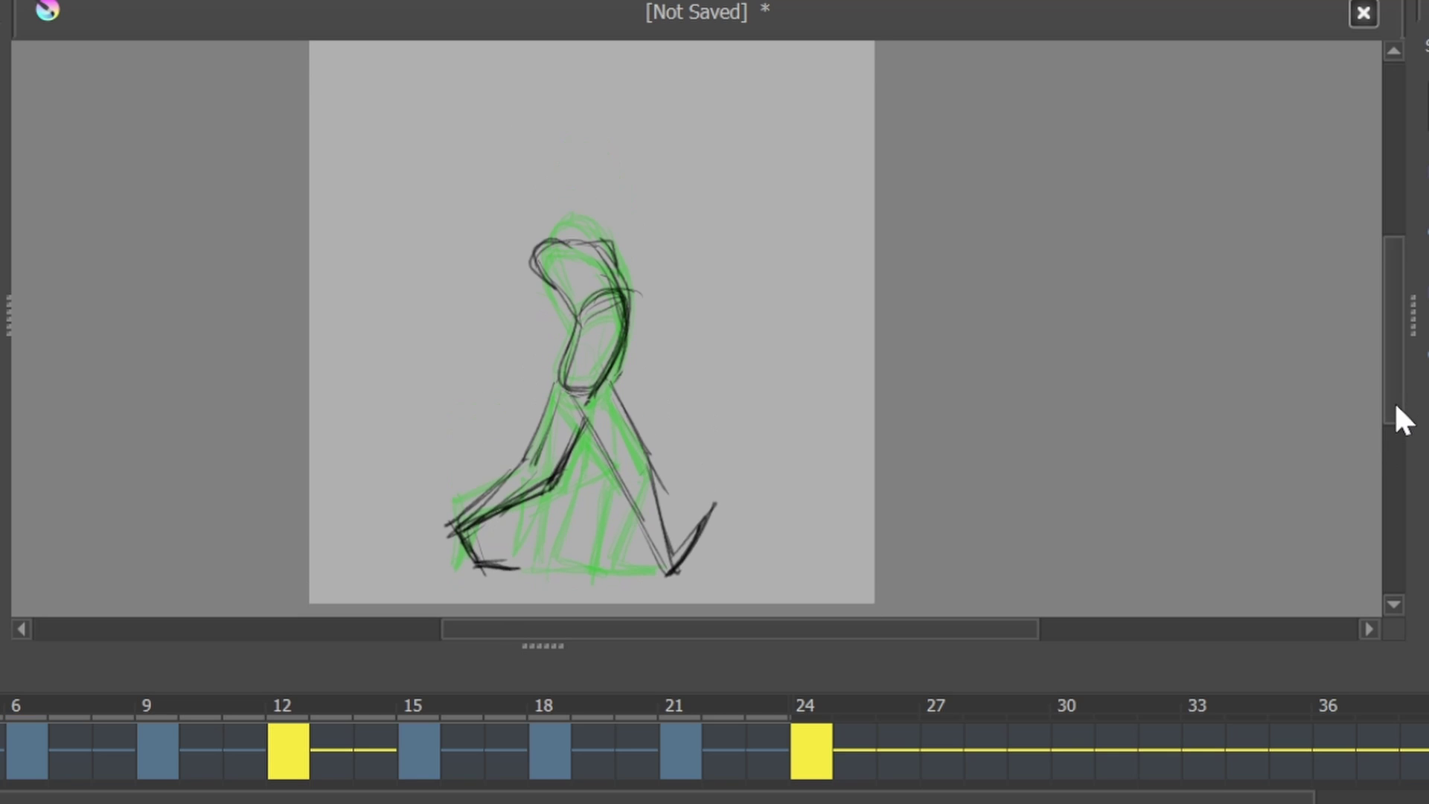
Check the down and up poses on frames 15 and 21 and play the walk cycle.
{"action": "left_click", "coordinate": [679, 751]}
{"action": "left_click", "coordinate": [419, 750]}
{"action": "left_click", "coordinate": [680, 750]}
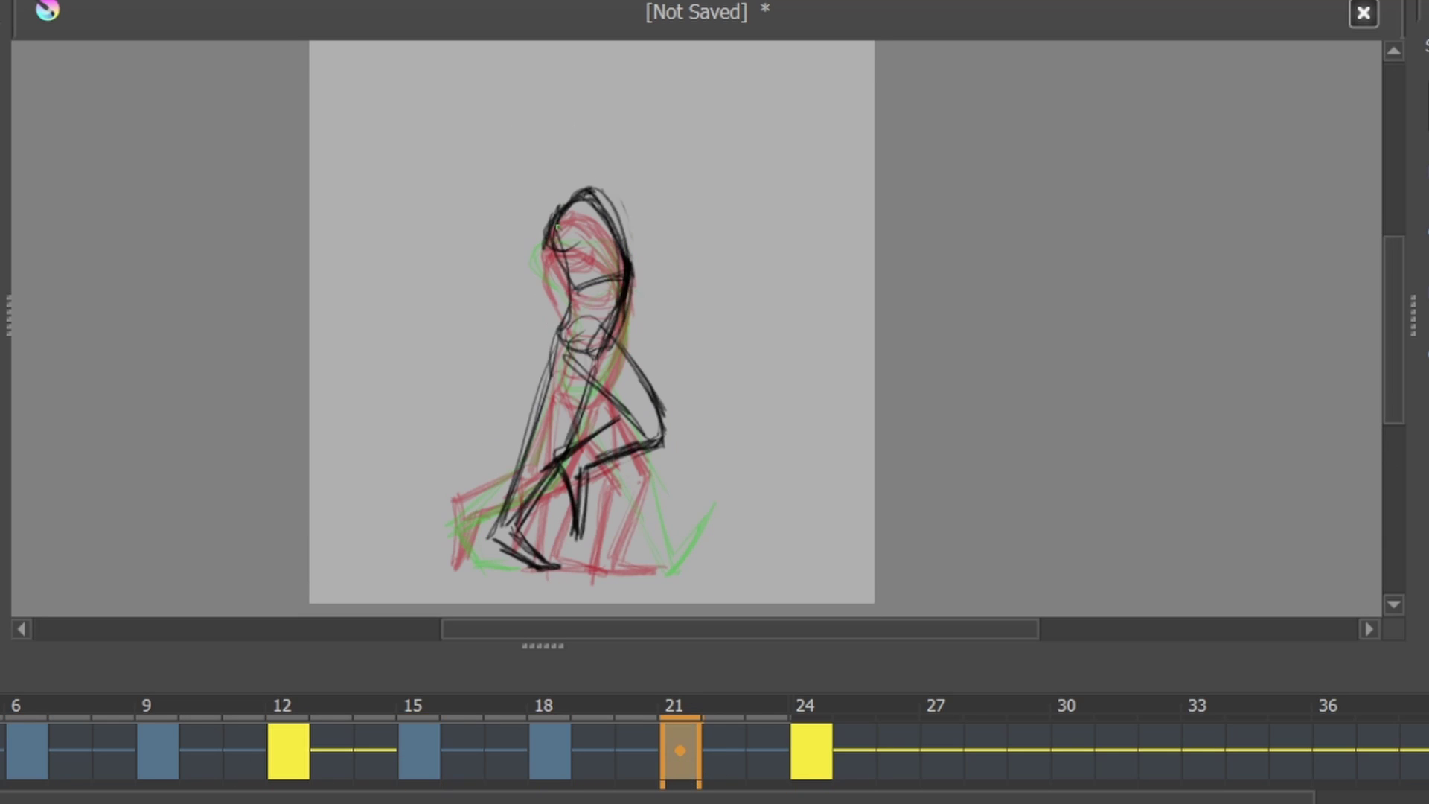
{"action": "key", "text": "space"}
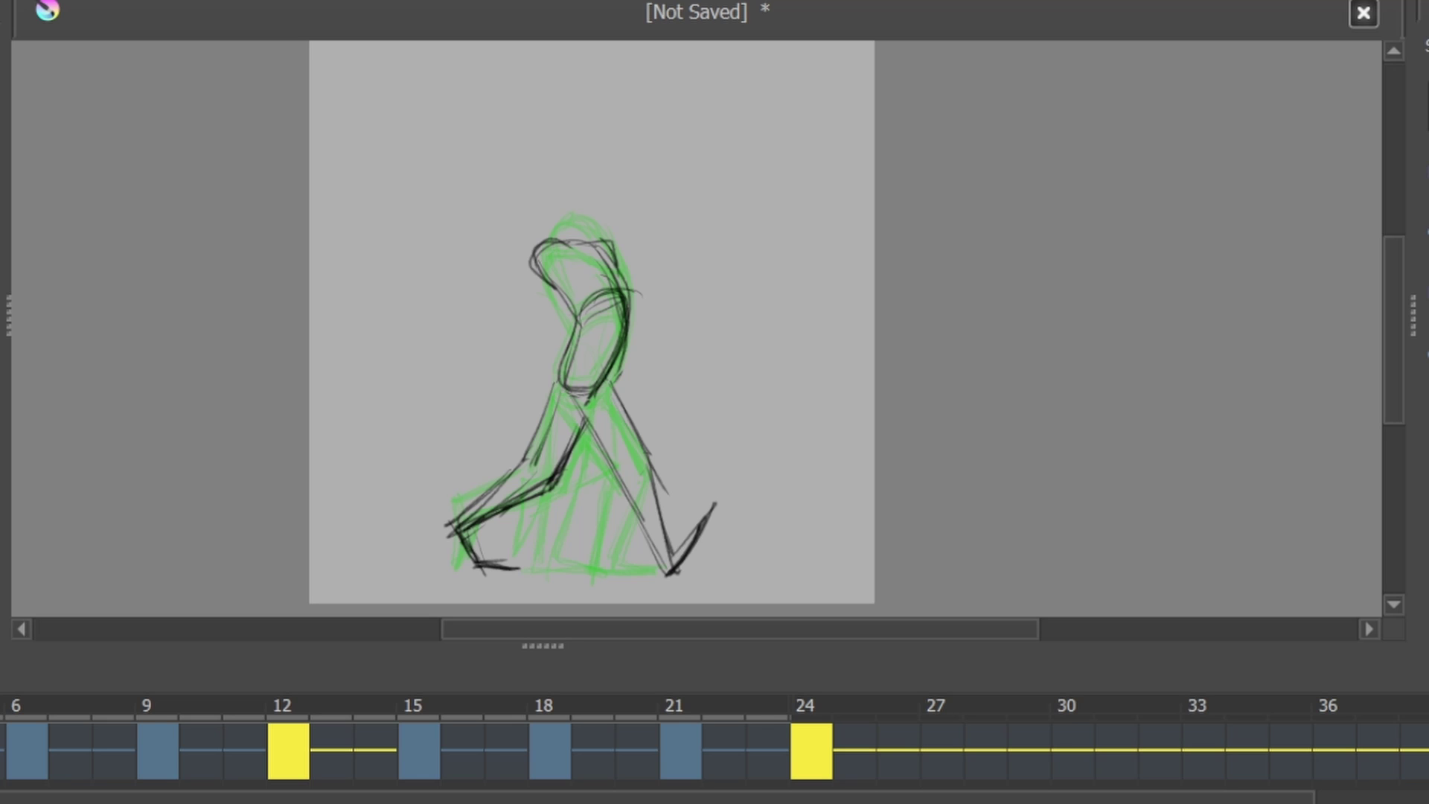
Sketch a round head above the contact pose on its own layer, with yellow head keyframes at frames 12 and 24.
{"action": "left_click", "coordinate": [298, 750]}
{"action": "left_click", "coordinate": [815, 753]}
{"action": "key", "text": "space"}
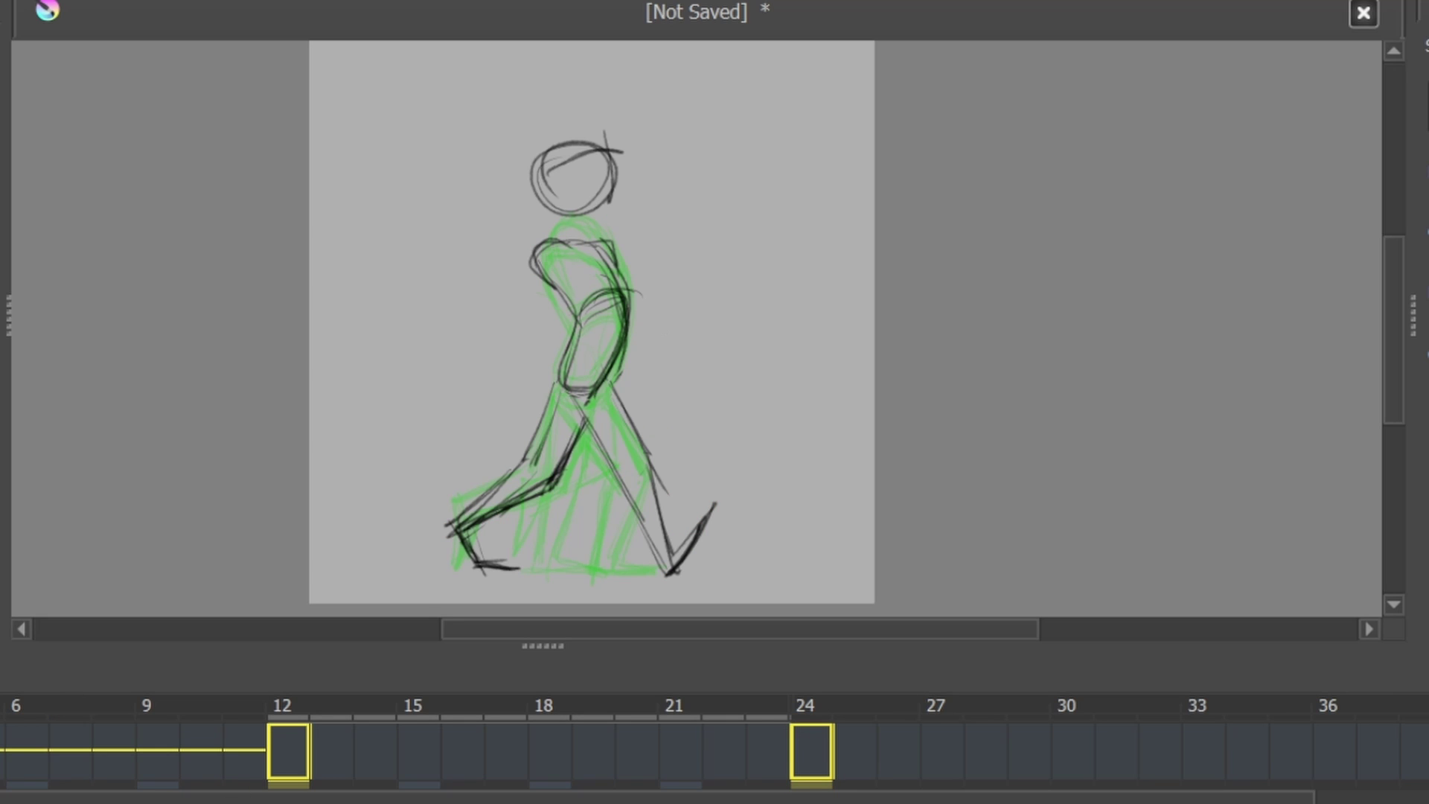
Reposition and rotate the head with a transform on the down pose, the passing pose on frame 6 and the up pose on frame 9.
{"action": "left_click", "coordinate": [810, 755]}
{"action": "key", "text": "ctrl+t"}
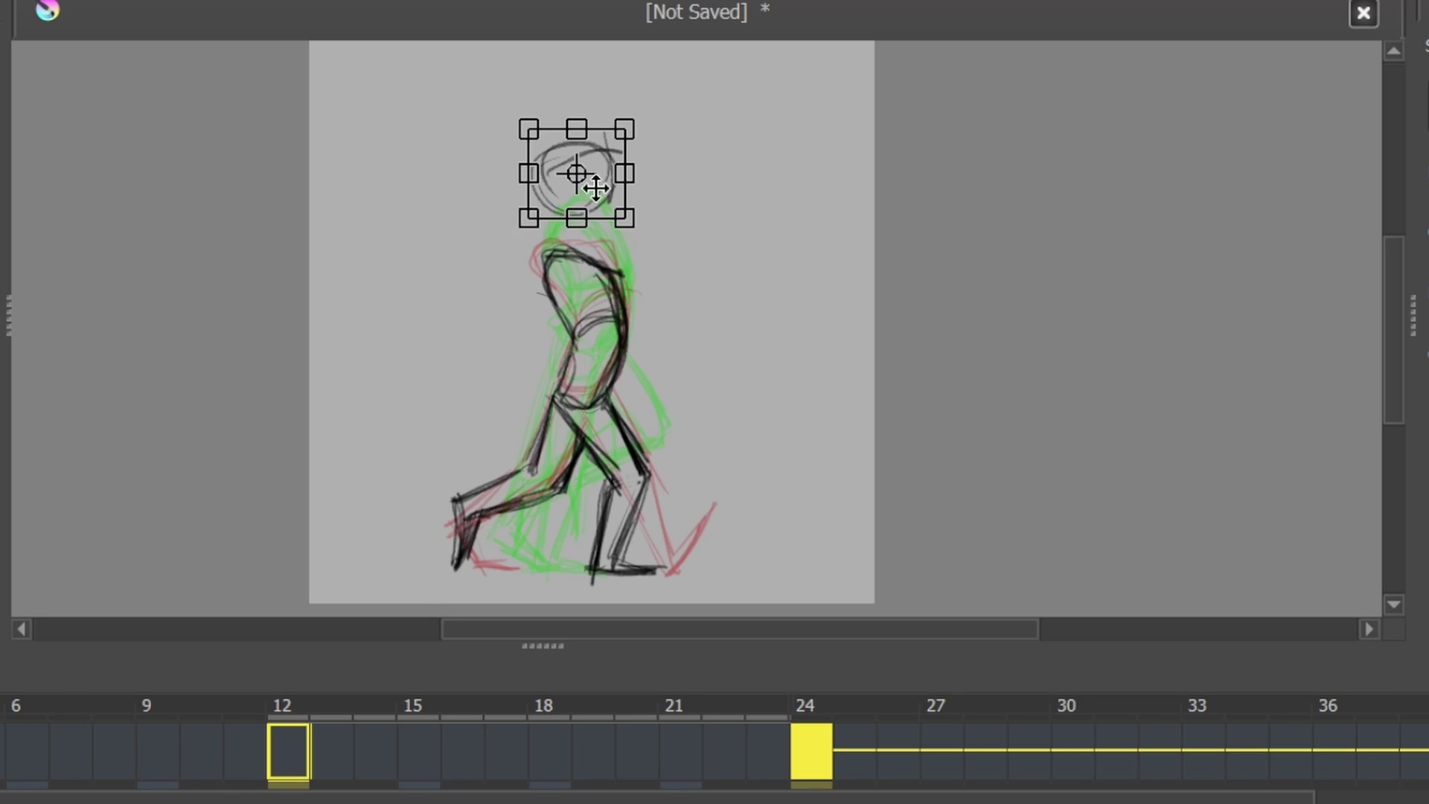
{"action": "left_click", "coordinate": [40, 754]}
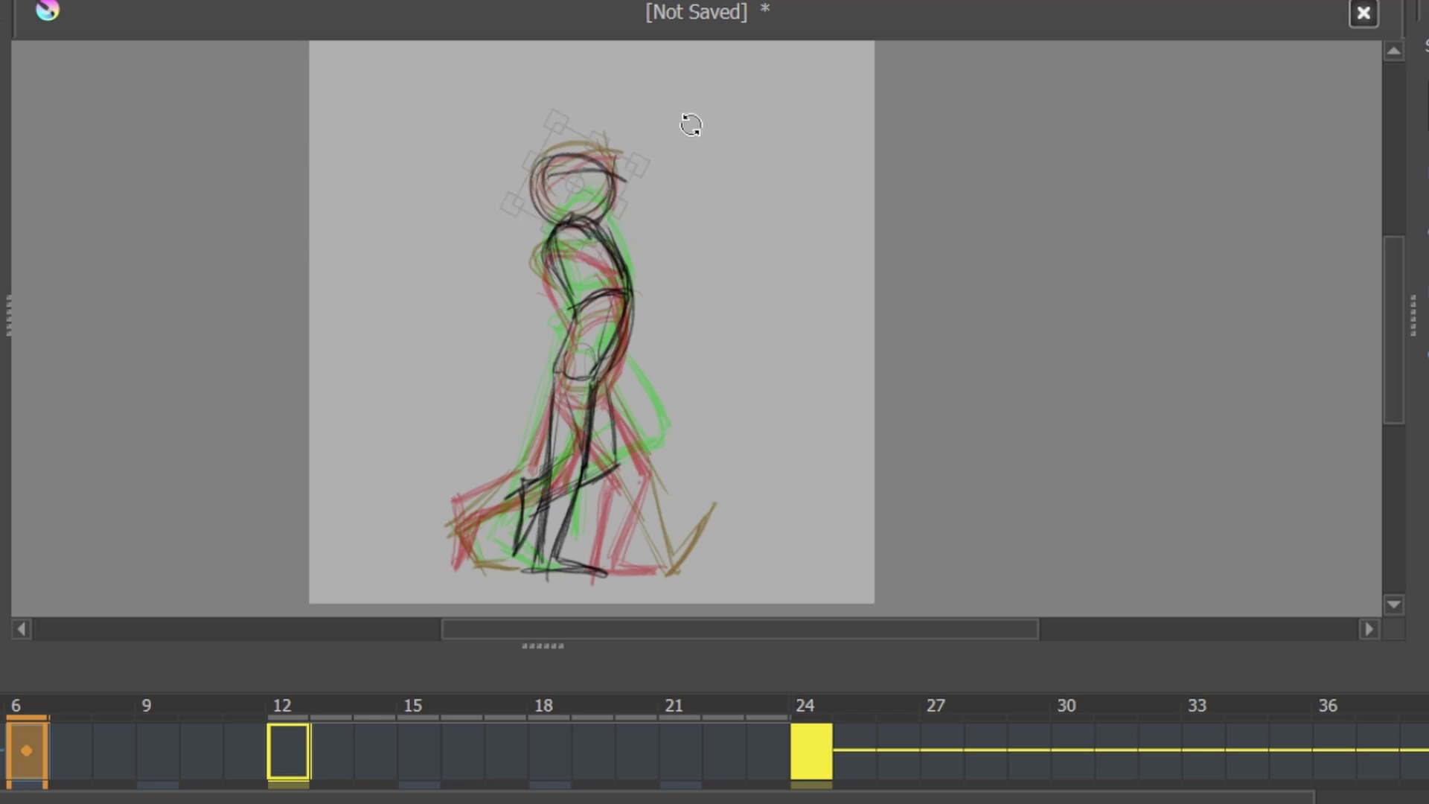
{"action": "left_click", "coordinate": [32, 766]}
{"action": "left_click", "coordinate": [157, 752]}
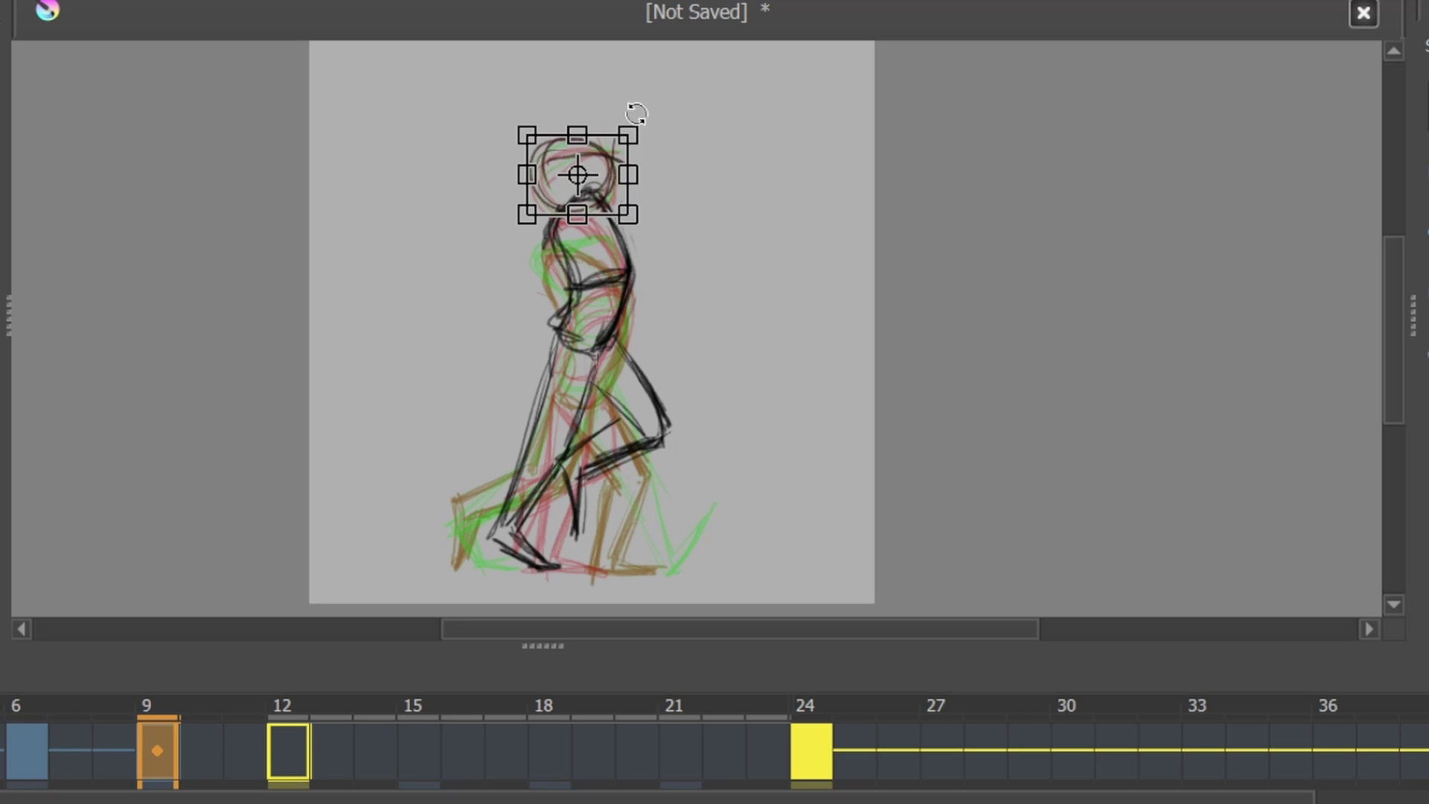
Play the cycle, raise and tilt the head on frame 9, and transform the head on the down pose.
{"action": "key", "text": "space"}
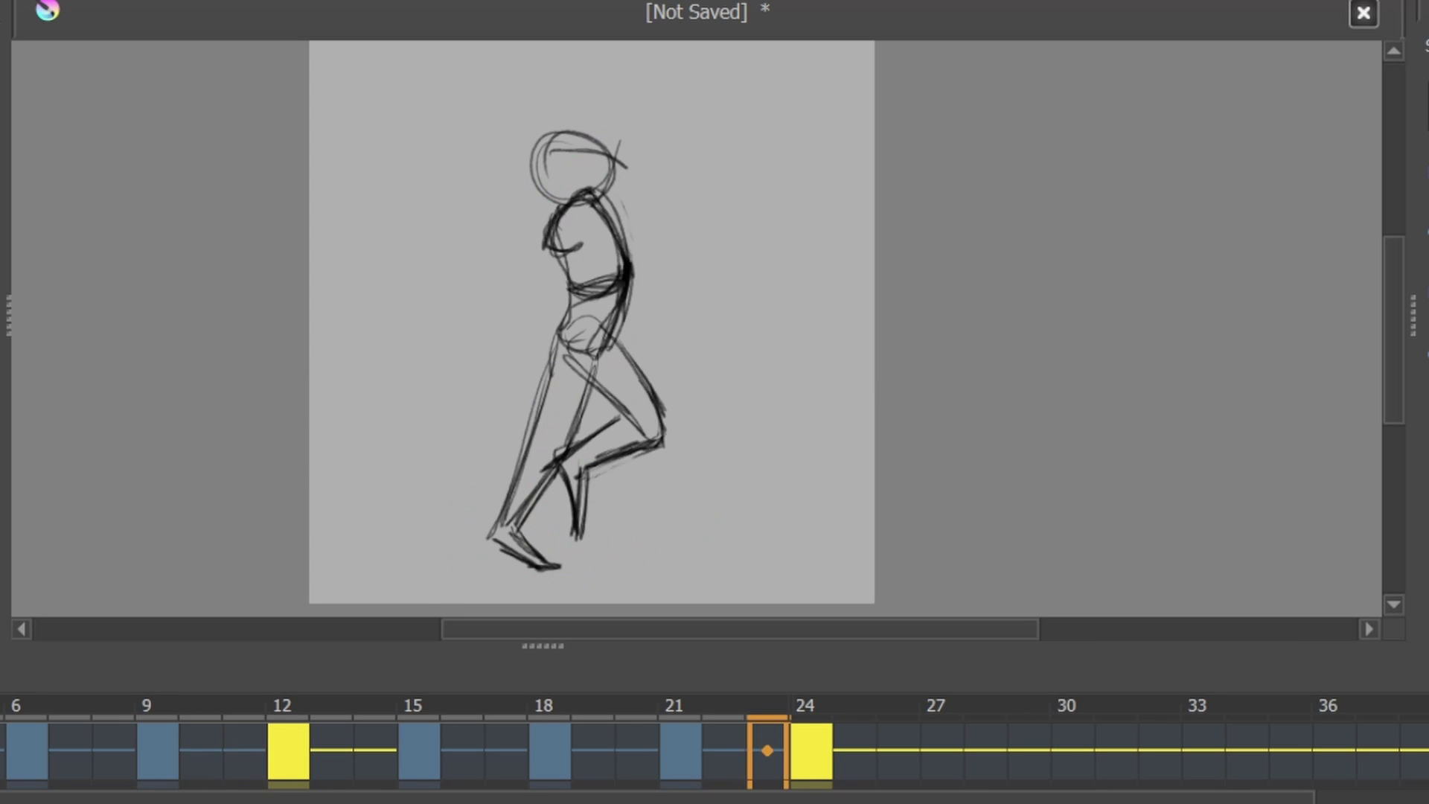
{"action": "key", "text": "space"}
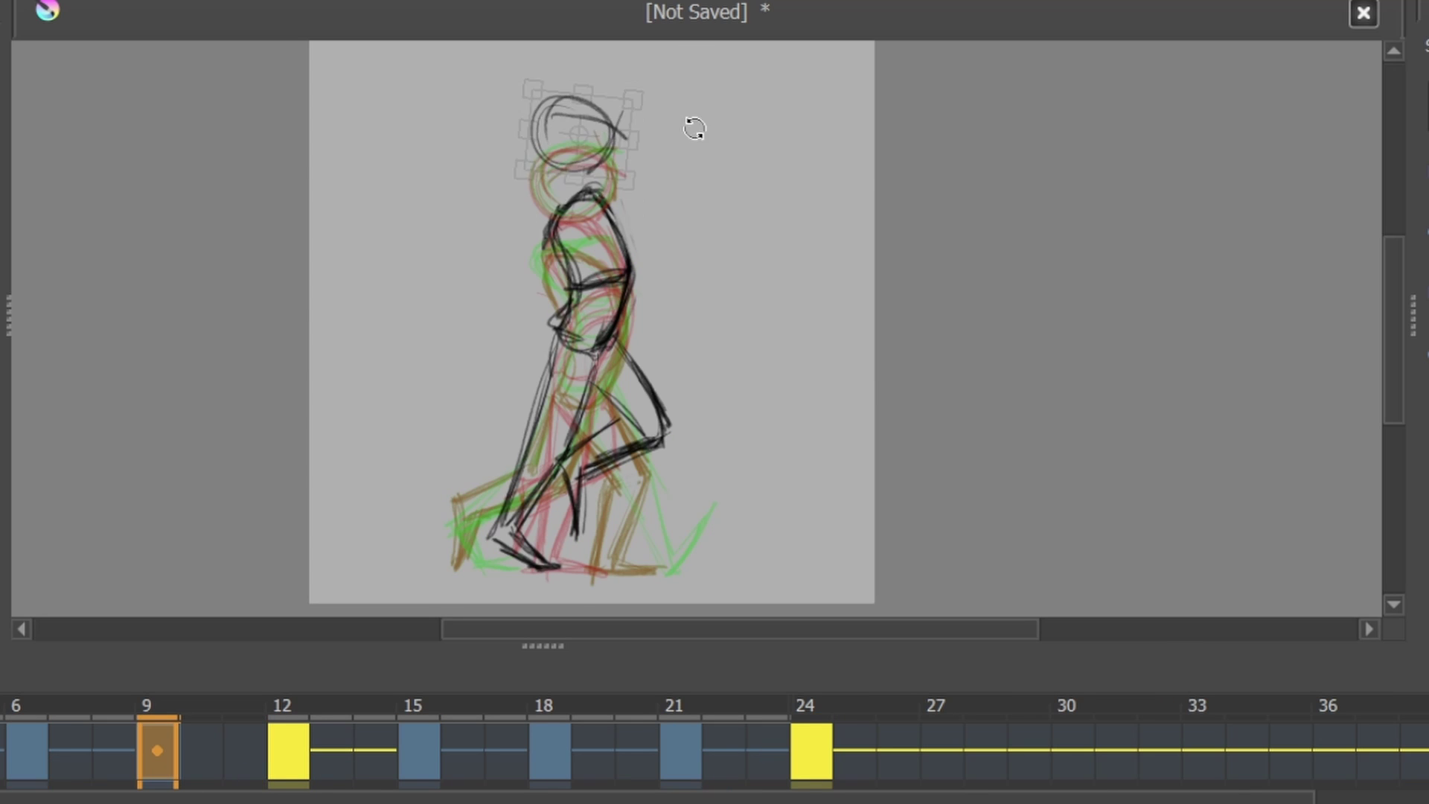
{"action": "left_click", "coordinate": [410, 770]}
{"action": "key", "text": "space"}
{"action": "key", "text": "space"}
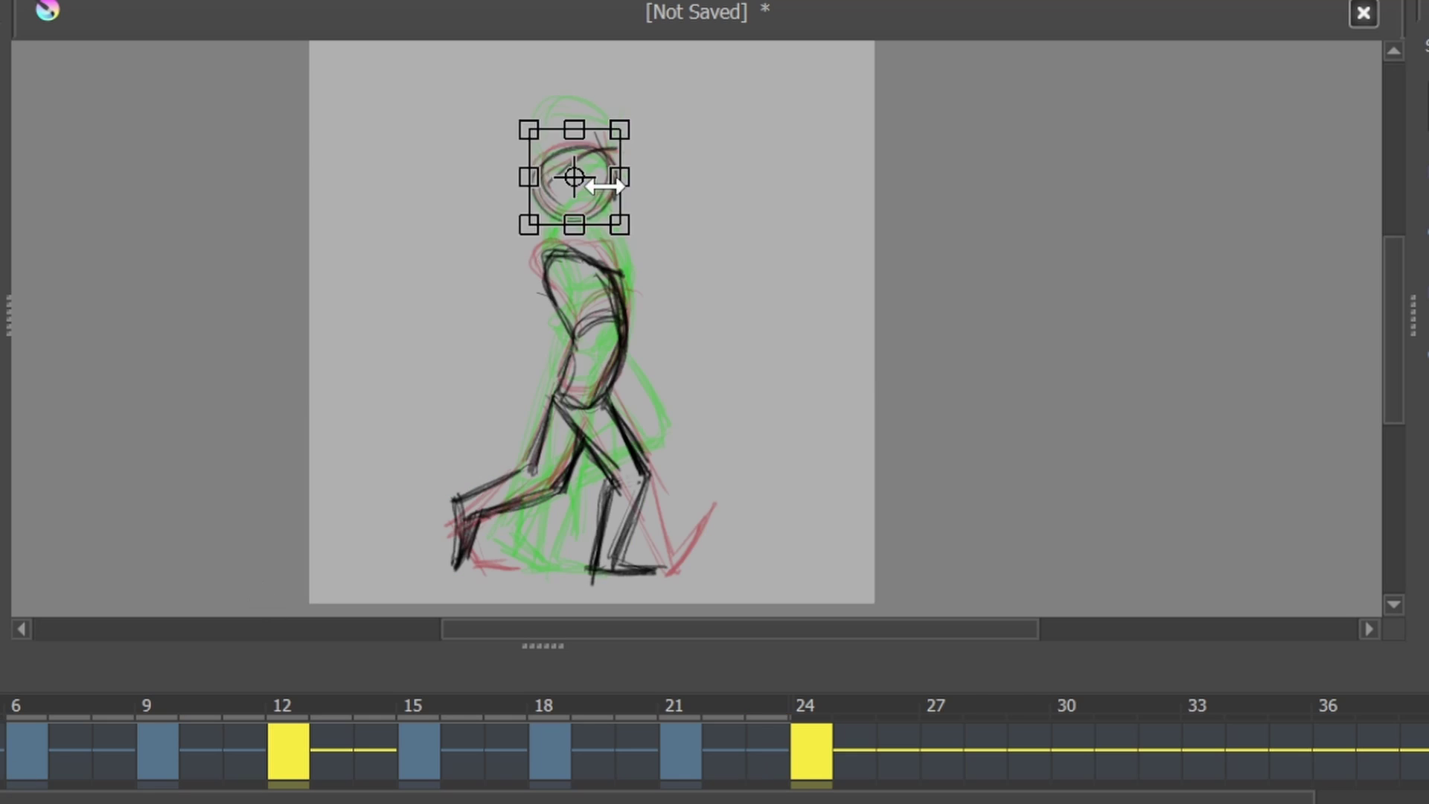
Play the cycle again and start a transform of the head on the first contact pose.
{"action": "left_click", "coordinate": [43, 755]}
{"action": "left_click", "coordinate": [287, 755]}
{"action": "key", "text": "space"}
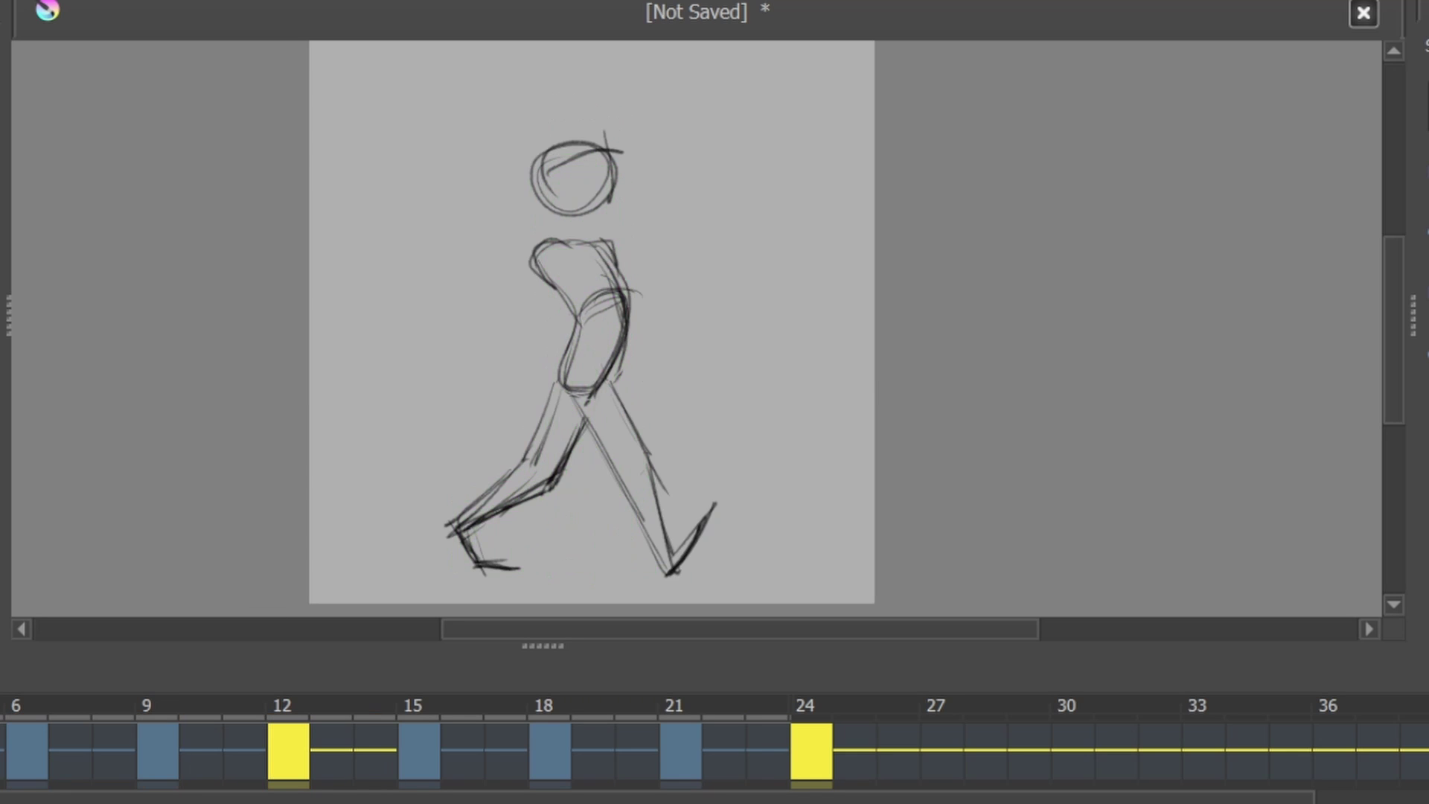
{"action": "key", "text": "space"}
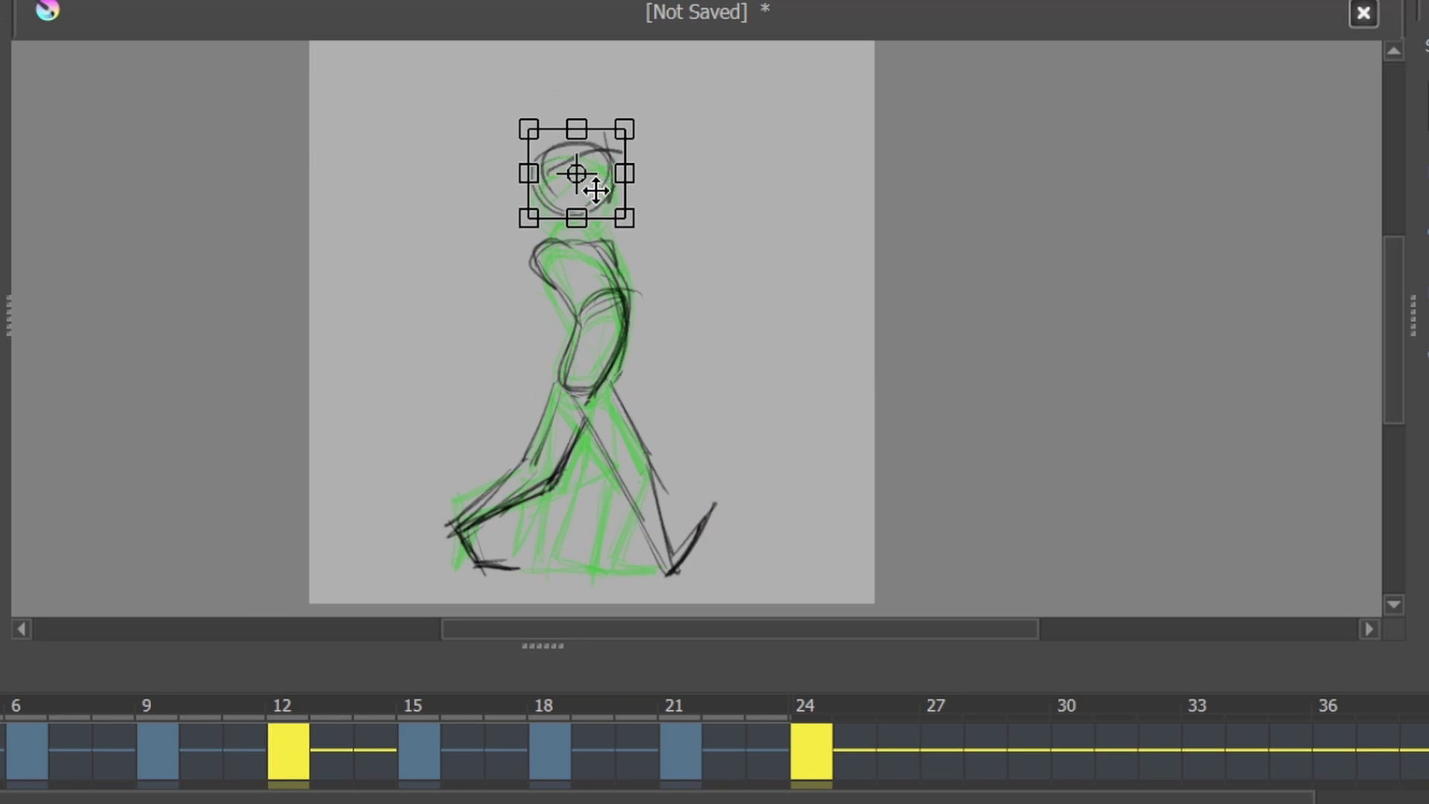
Play the walk cycle and examine how the head follows the body around frames 6 and 9.
{"action": "left_click", "coordinate": [32, 757]}
{"action": "key", "text": "space"}
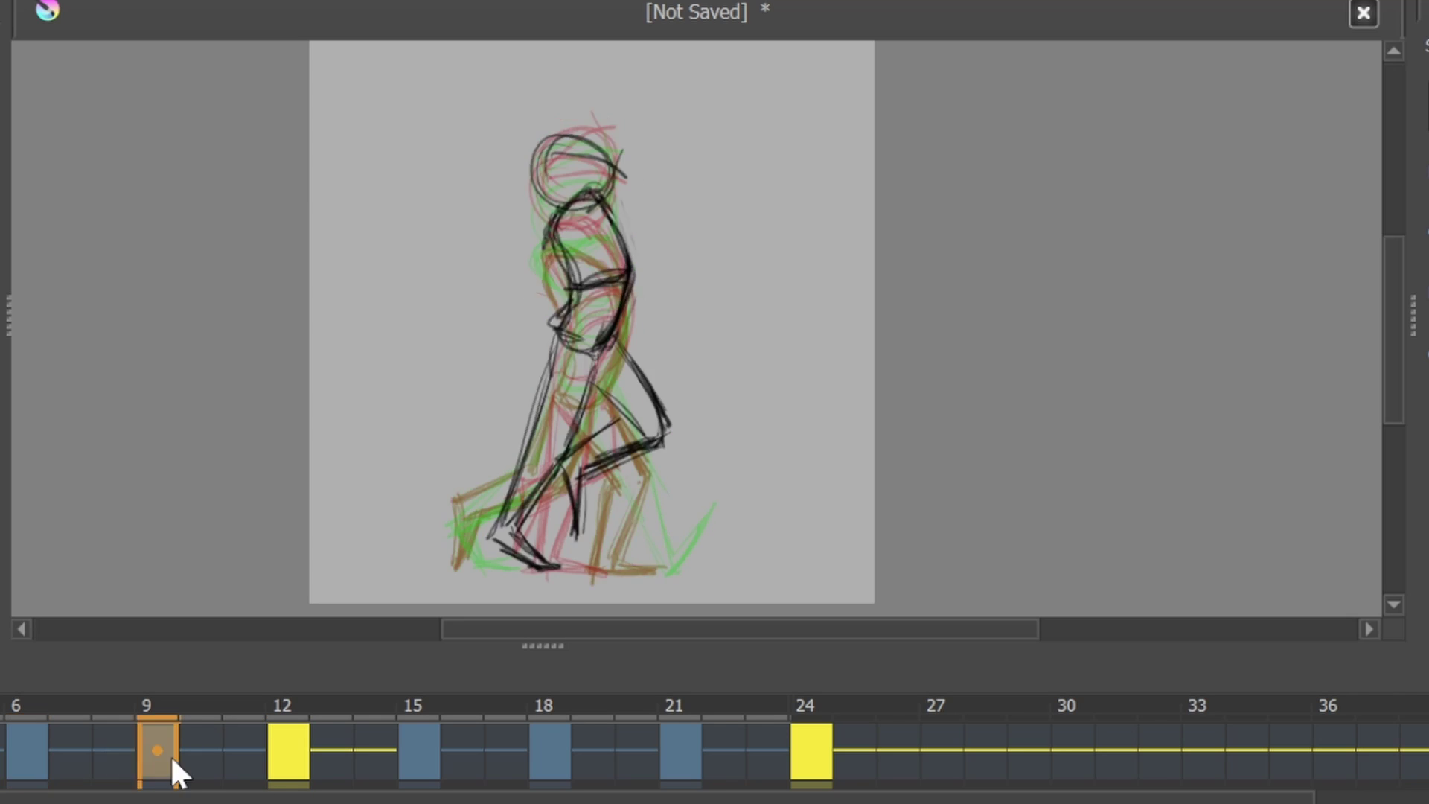
{"action": "key", "text": "space"}
{"action": "key", "text": "space"}
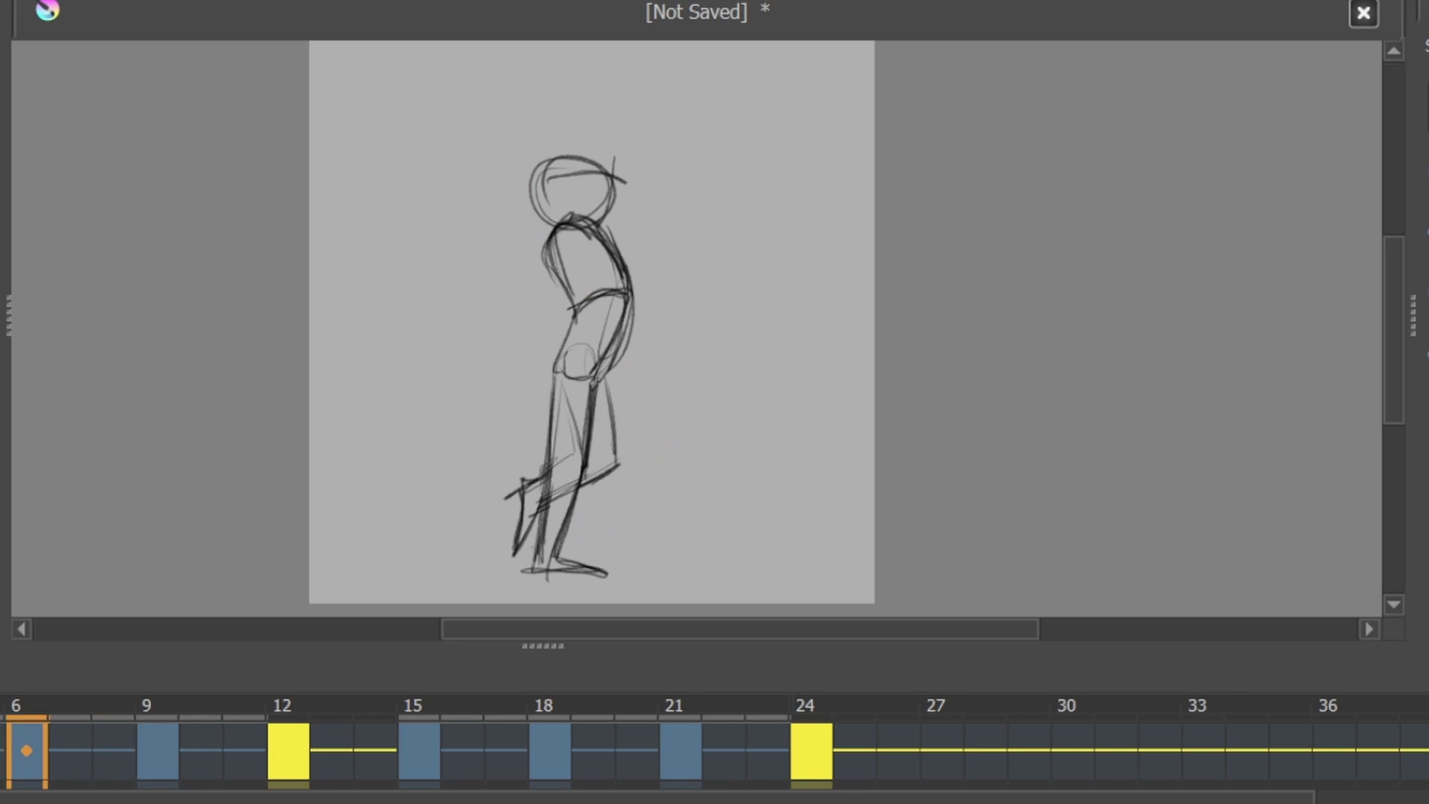
{"action": "key", "text": "space"}
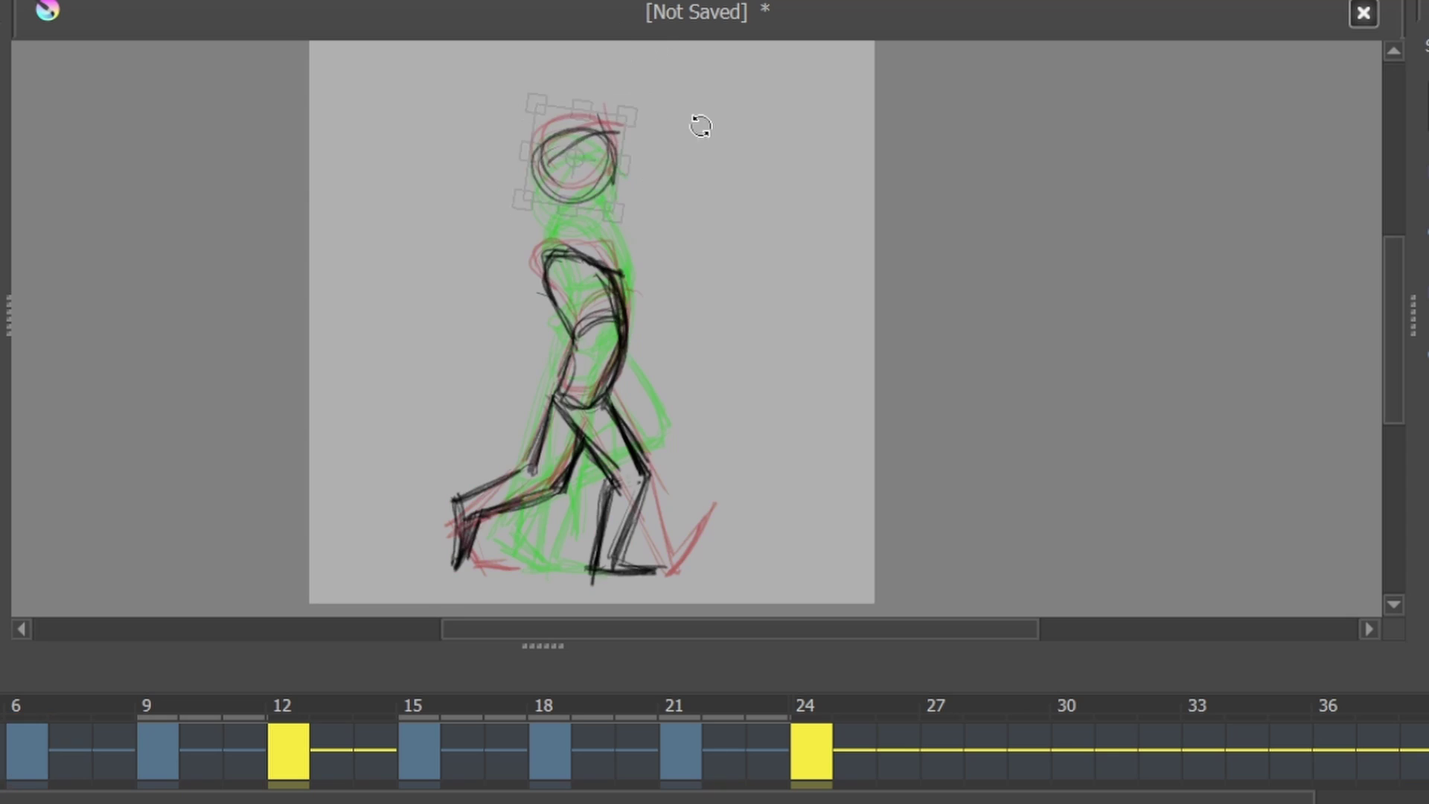
Select the head layer's frames on the timeline and clear the existing head drawings.
{"action": "left_click", "coordinate": [154, 752]}
{"action": "left_click", "coordinate": [419, 751]}
{"action": "left_click", "coordinate": [375, 752]}
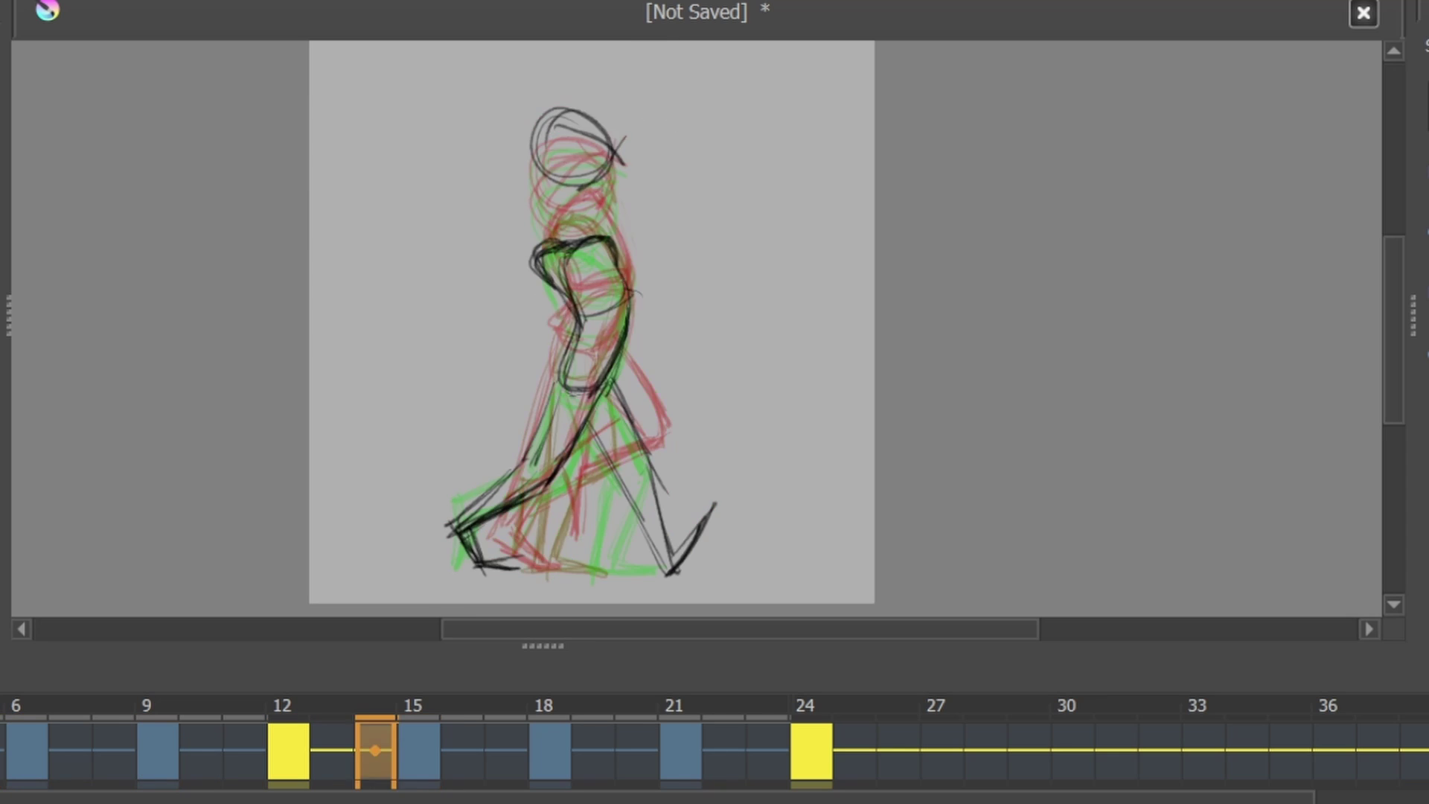
{"action": "left_click_drag", "start_coordinate": [22, 751], "coordinate": [233, 752]}
{"action": "left_click_drag", "start_coordinate": [375, 751], "coordinate": [757, 752]}
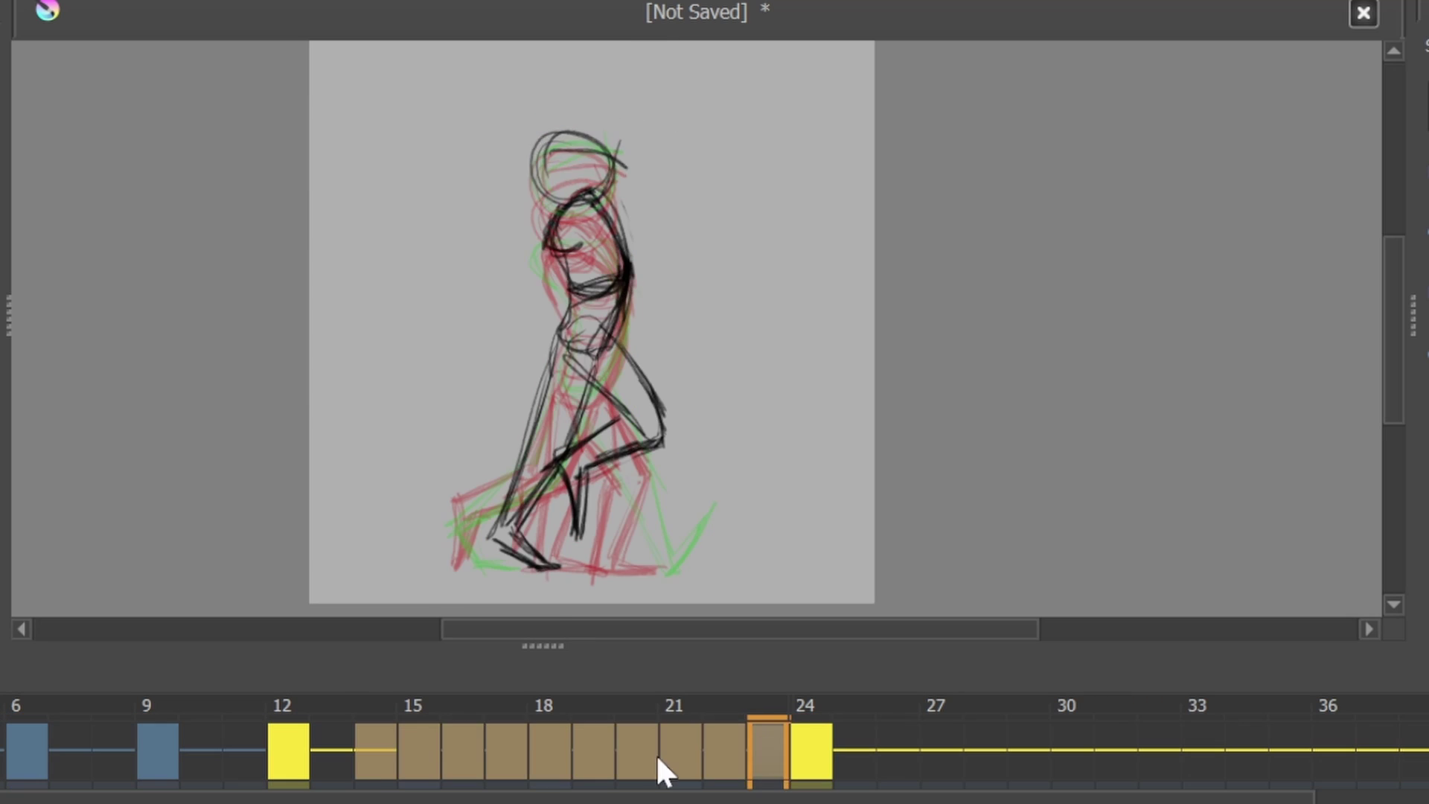
{"action": "left_click", "coordinate": [357, 750]}
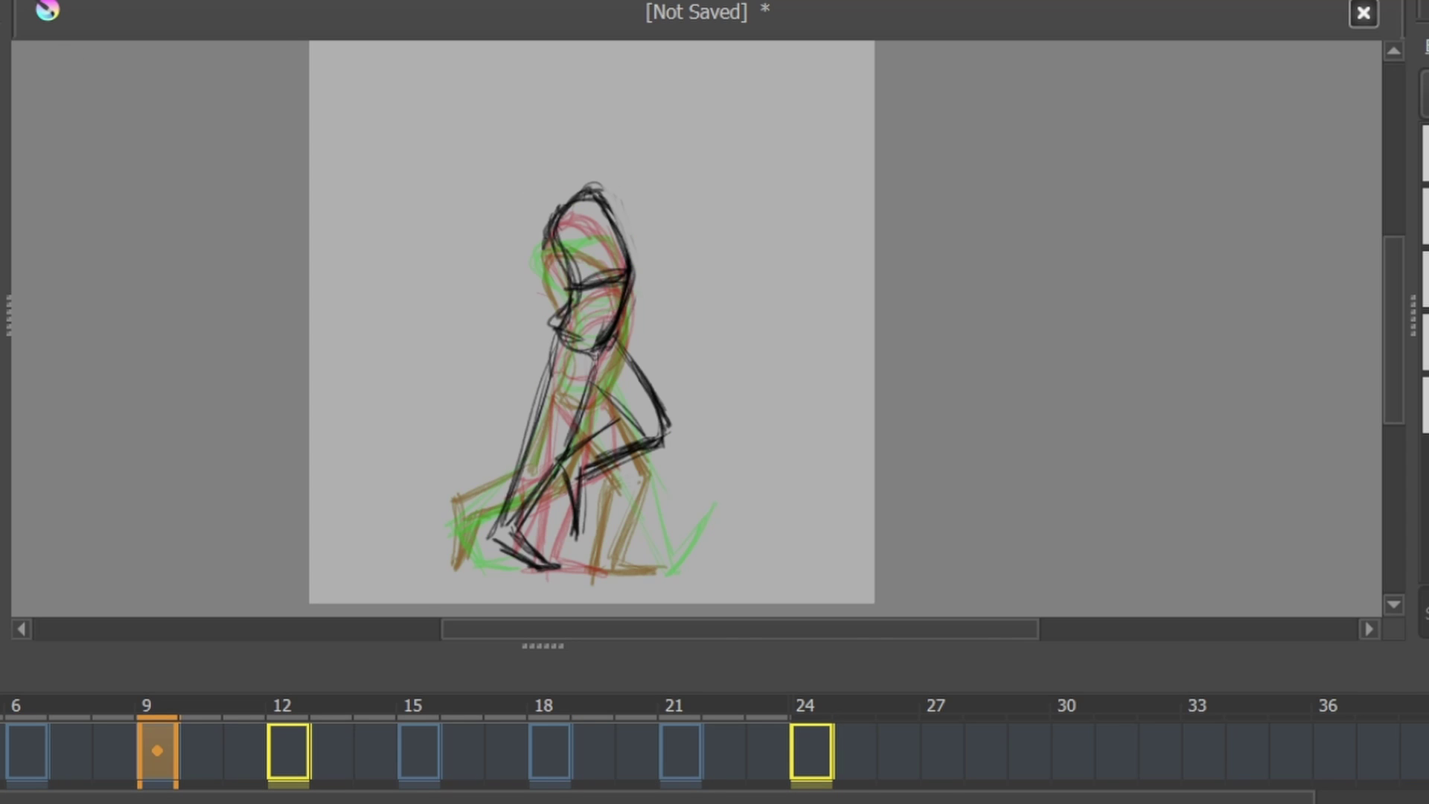
Sketch a new round head in one fixed place, with face lines on head keyframes at frames 12 and 24.
{"action": "key", "text": "space"}
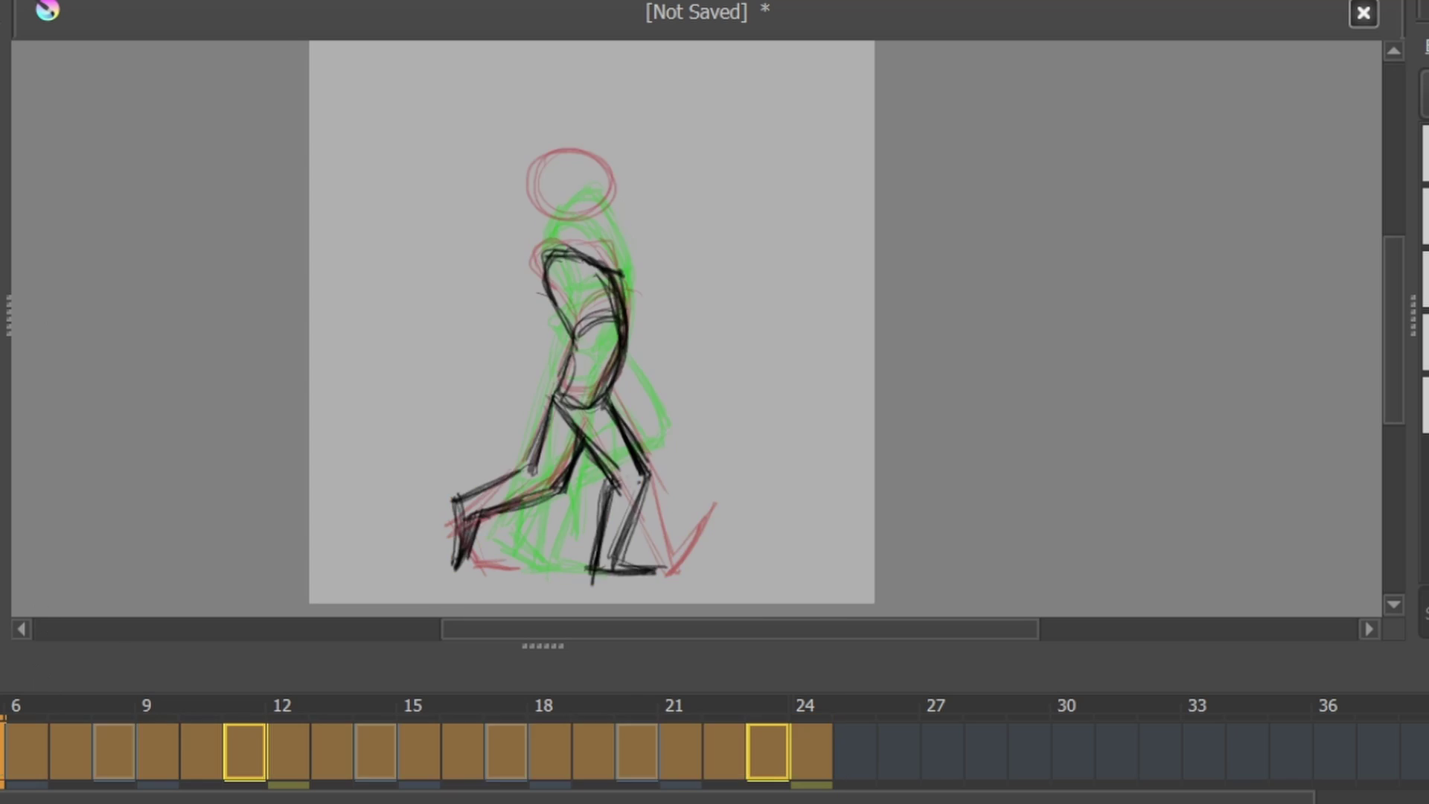
{"action": "scroll", "coordinate": [577, 192], "scroll_direction": "up", "scroll_amount": 1}
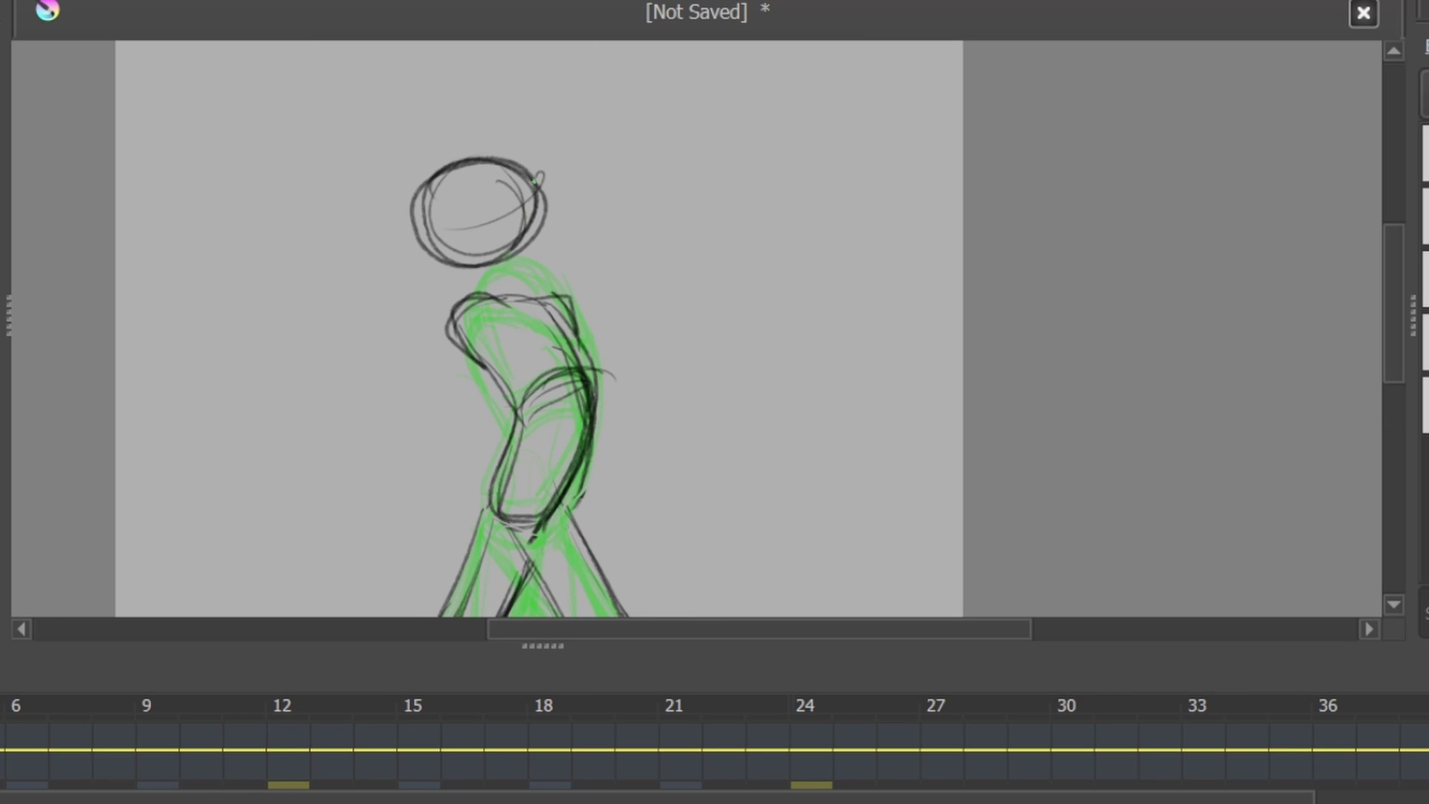
{"action": "left_click", "coordinate": [811, 753]}
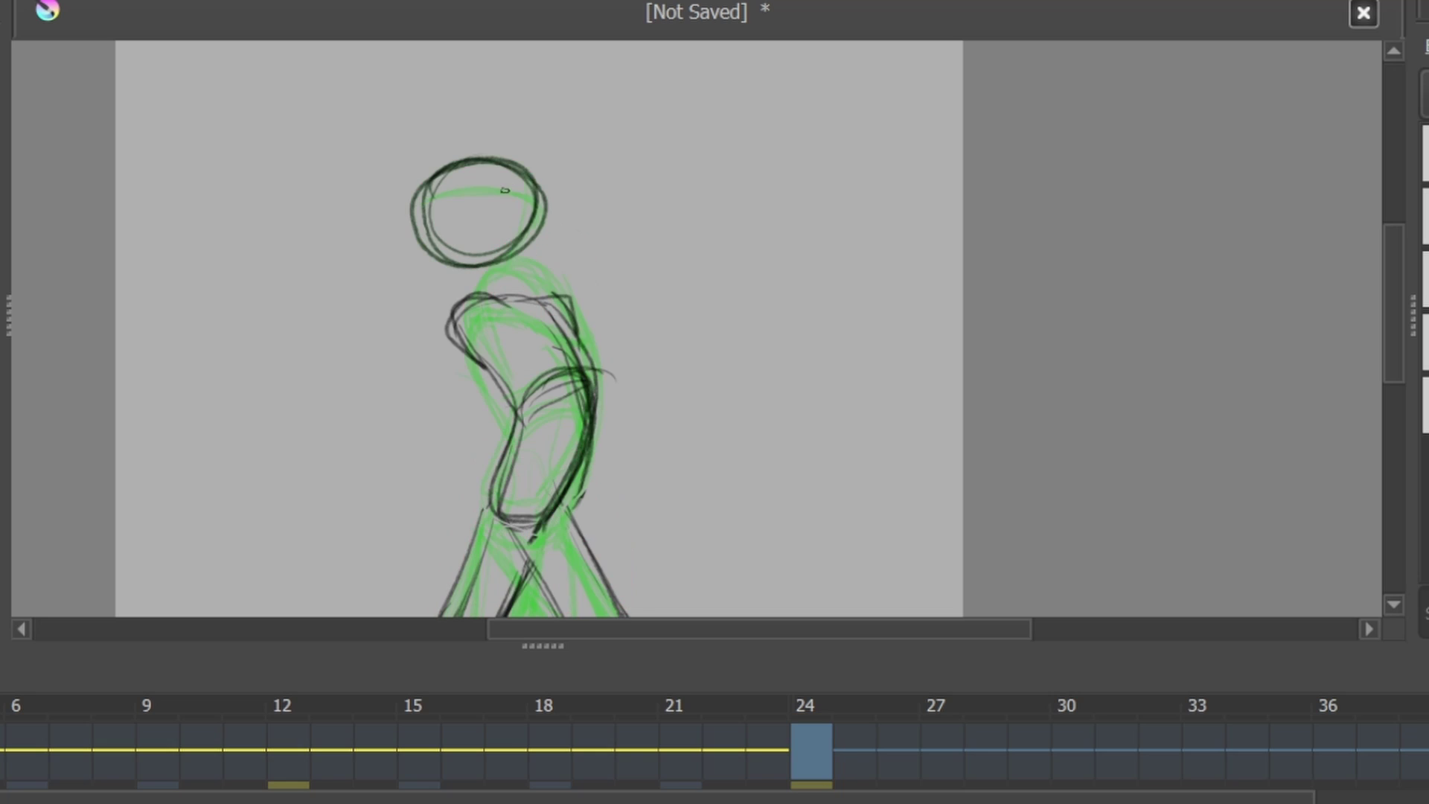
{"action": "key", "text": "space"}
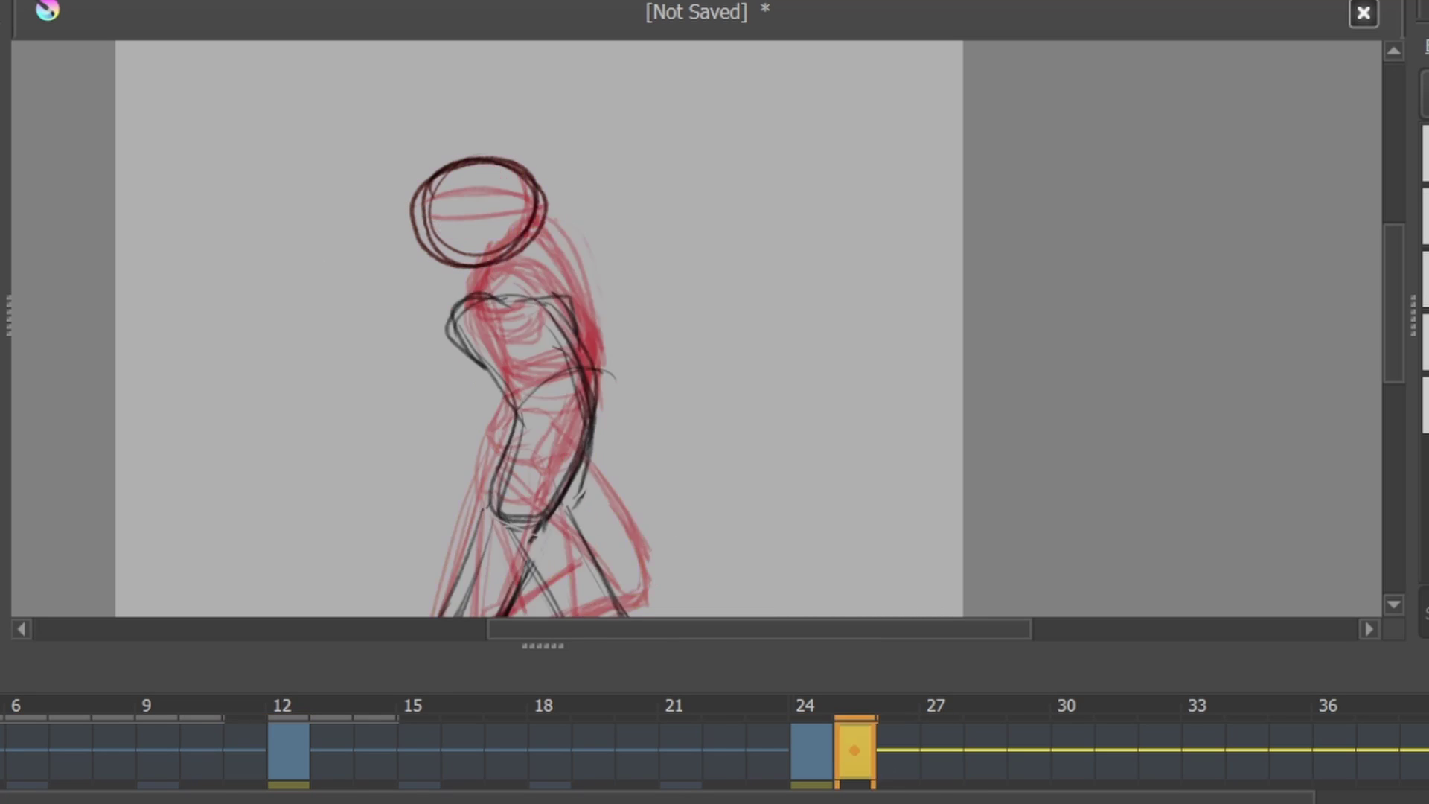
{"action": "key", "text": "1"}
{"action": "left_click", "coordinate": [27, 751]}
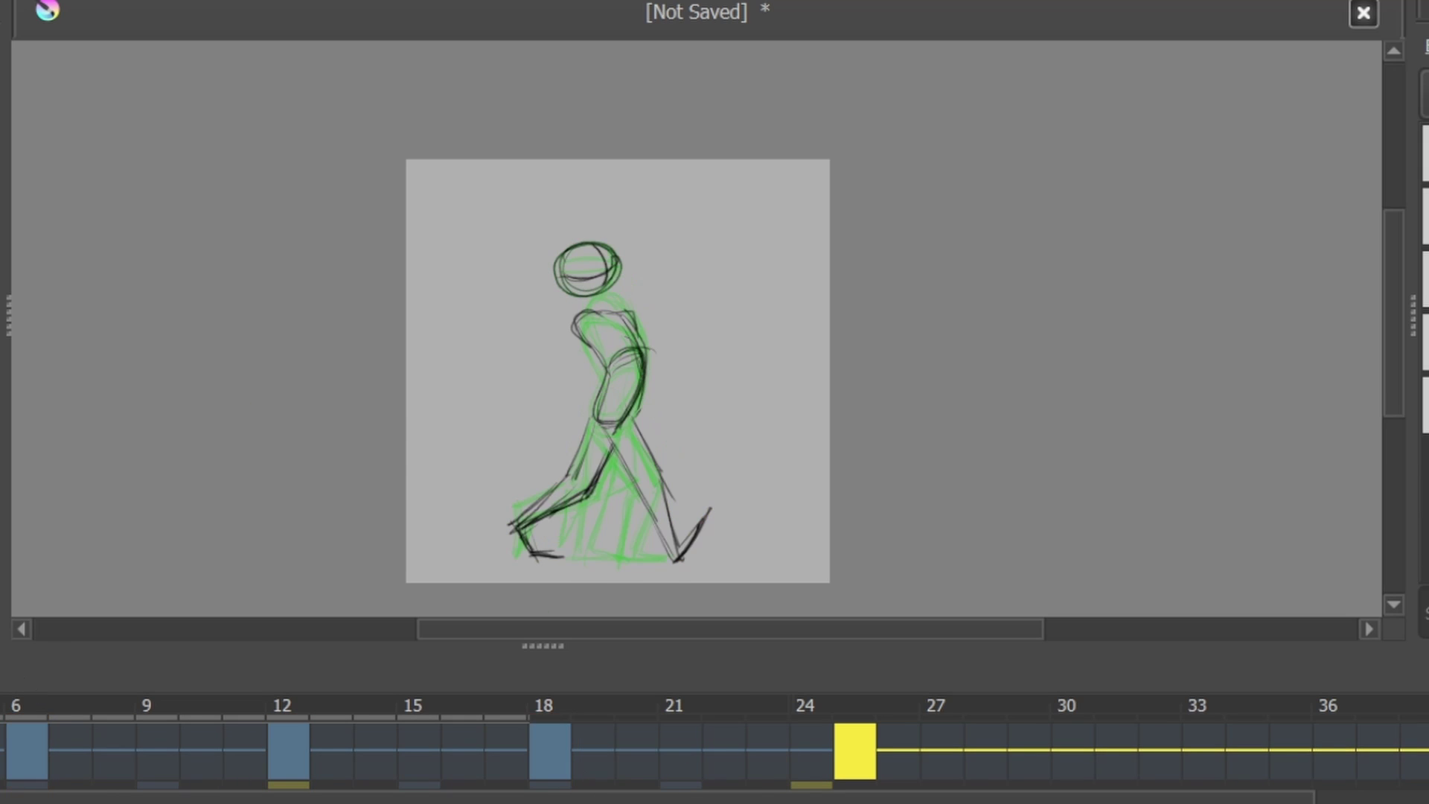
Add head keyframes at frames 6 and 18 with the face line drawn at those halfway poses, and play the cycle.
{"action": "left_click", "coordinate": [812, 737]}
{"action": "left_click", "coordinate": [632, 753]}
{"action": "left_click", "coordinate": [506, 751]}
{"action": "key", "text": "space"}
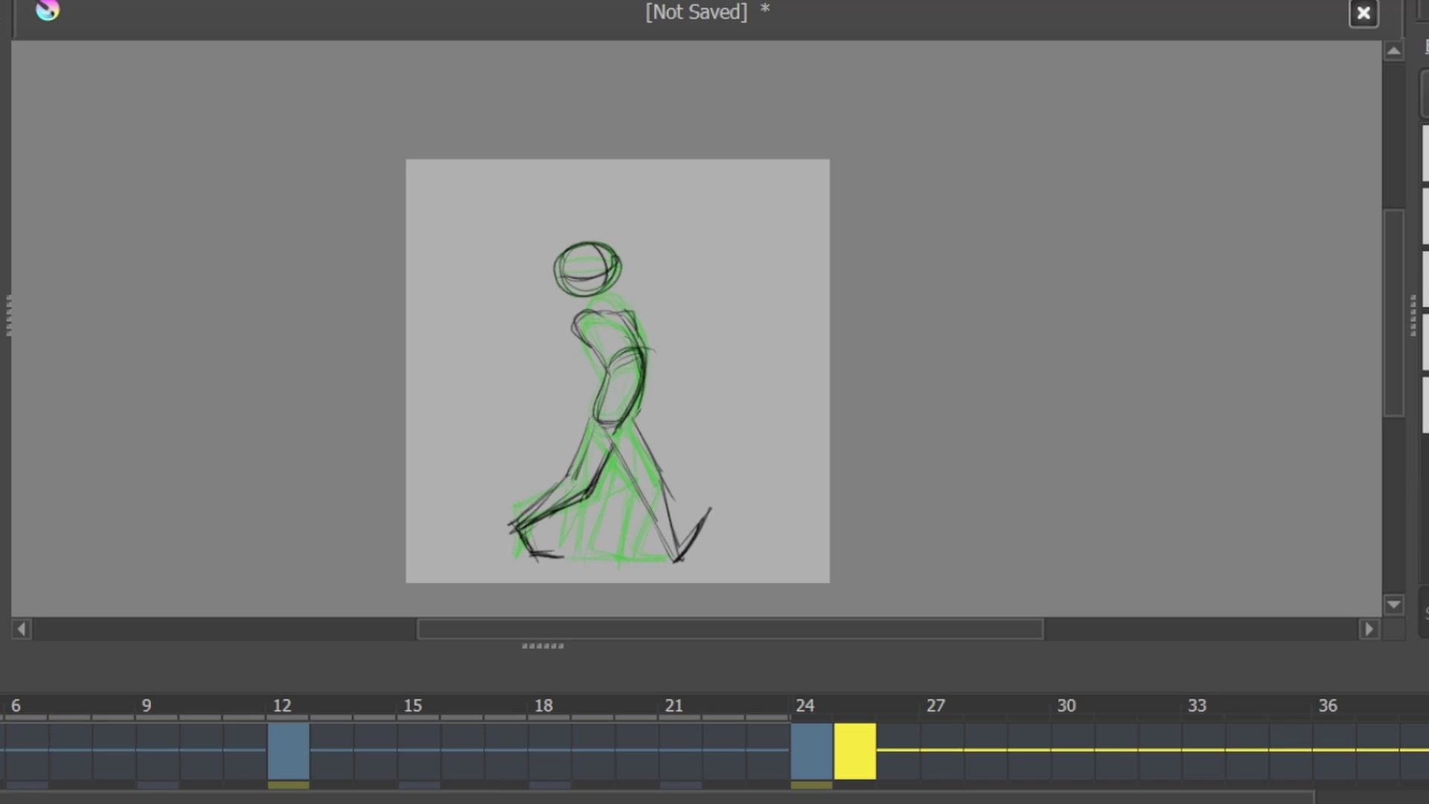
{"action": "left_click_drag", "start_coordinate": [60, 734], "coordinate": [23, 736]}
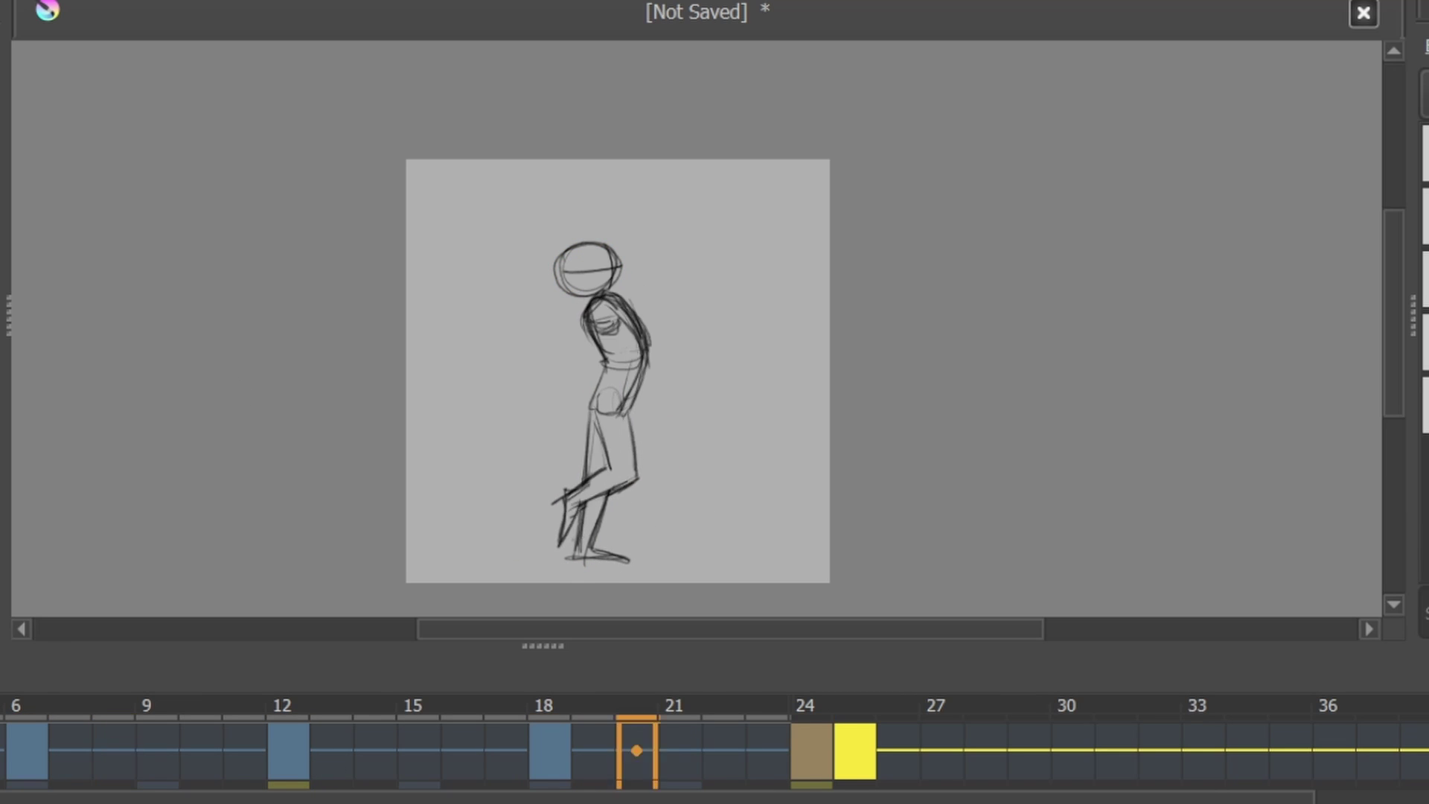
Try adding in-between head keyframes with face lines at frames 9, 15 and 21.
{"action": "key", "text": "plus"}
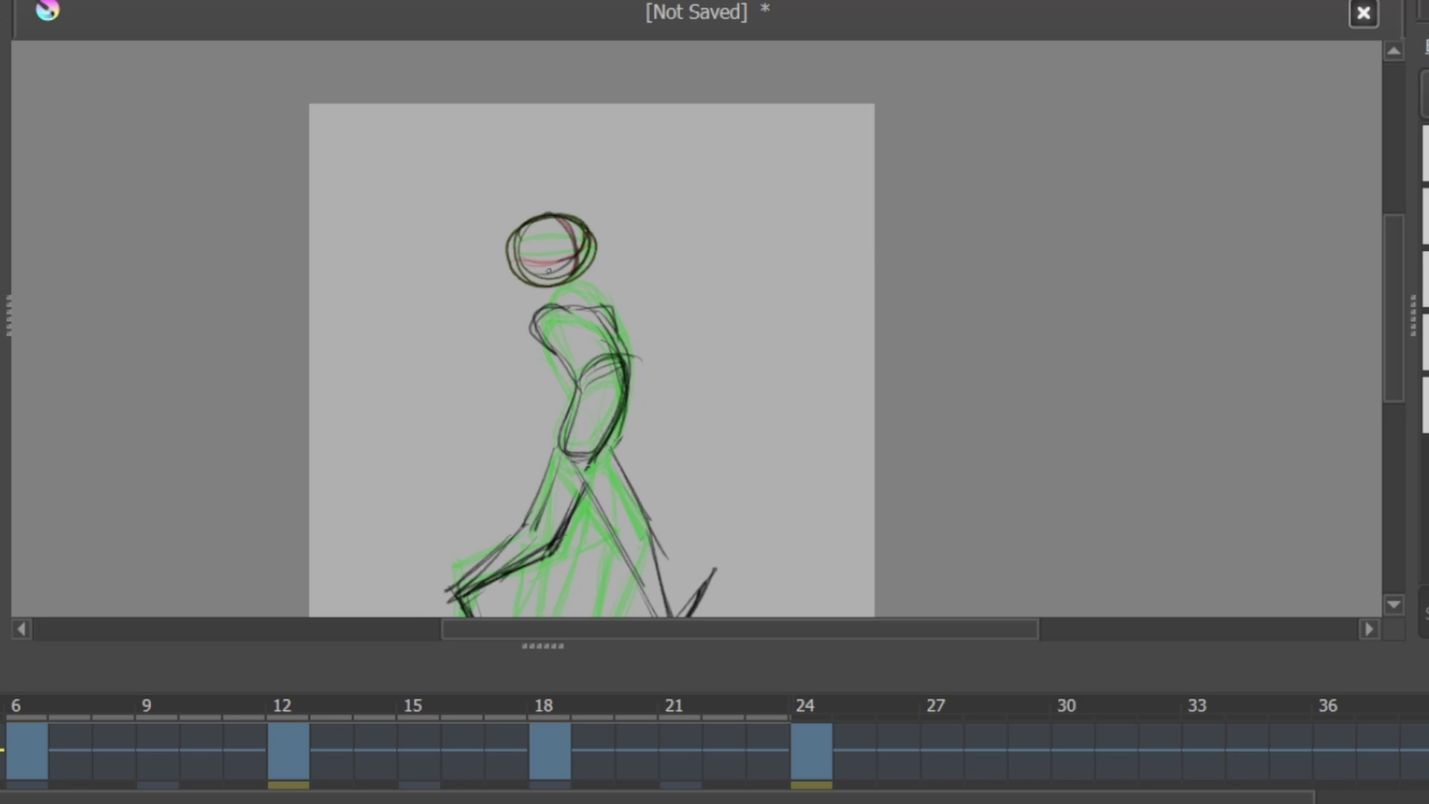
{"action": "left_click", "coordinate": [108, 759]}
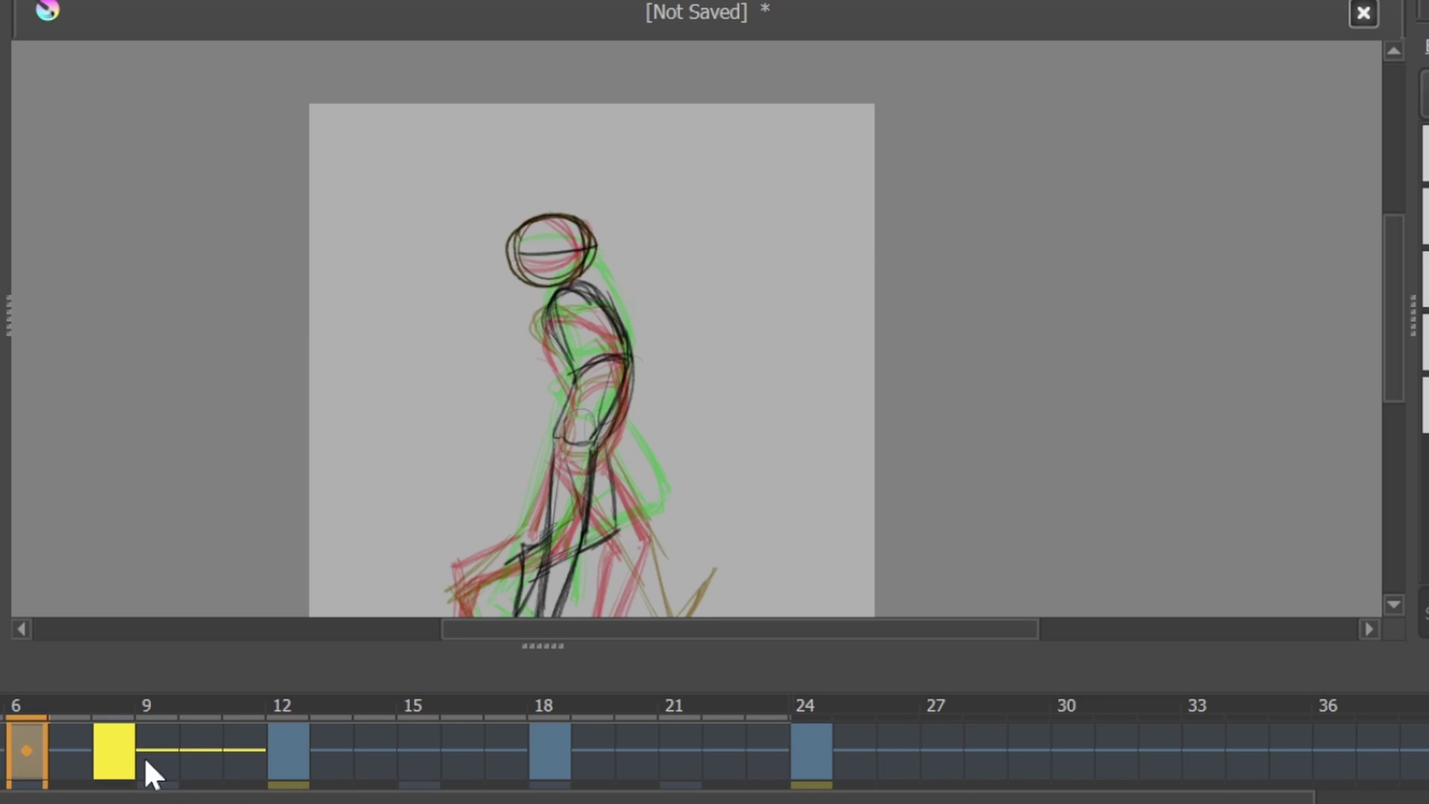
{"action": "left_click", "coordinate": [867, 750]}
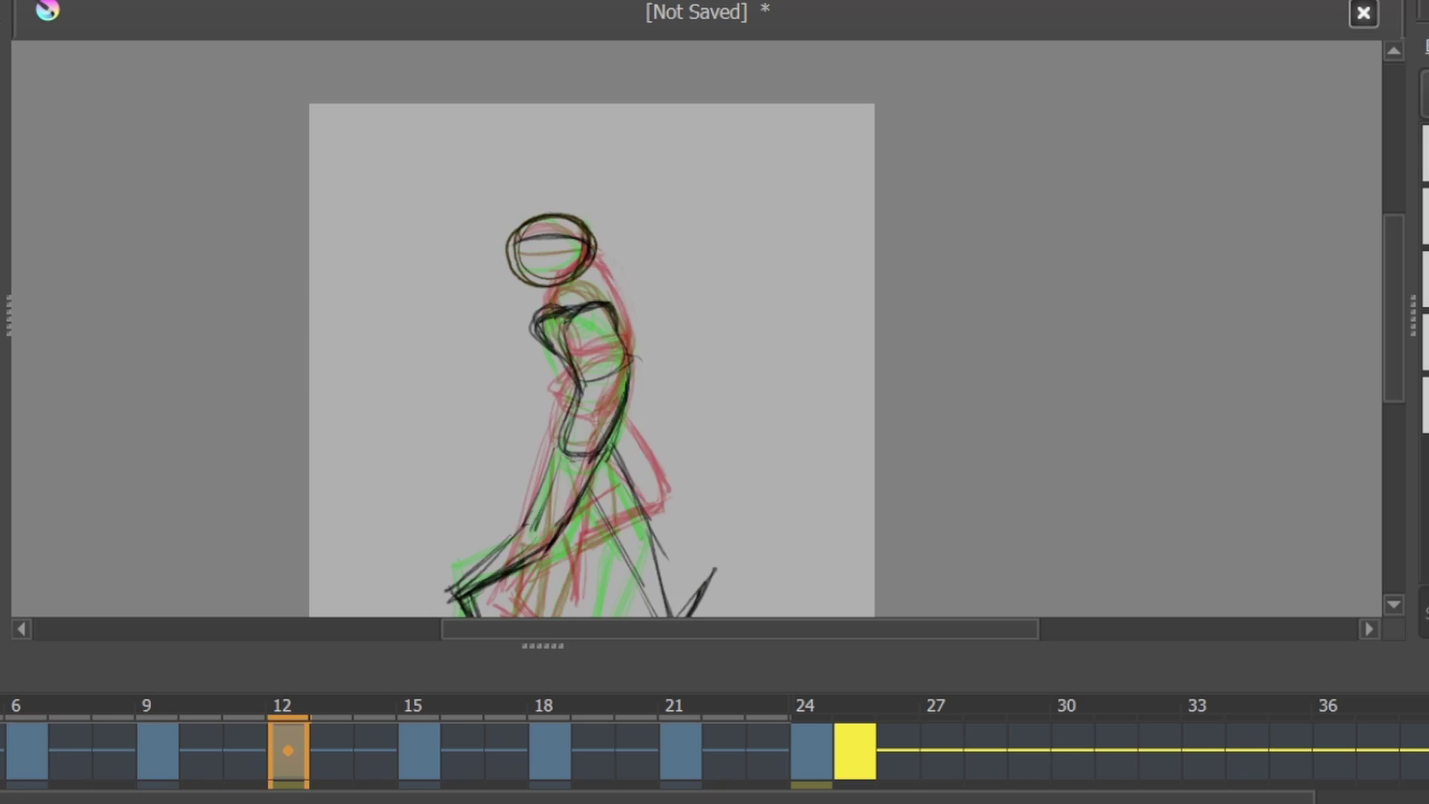
Undo and redo the latest head keyframe changes, and play the cycle.
{"action": "key", "text": "ctrl+z"}
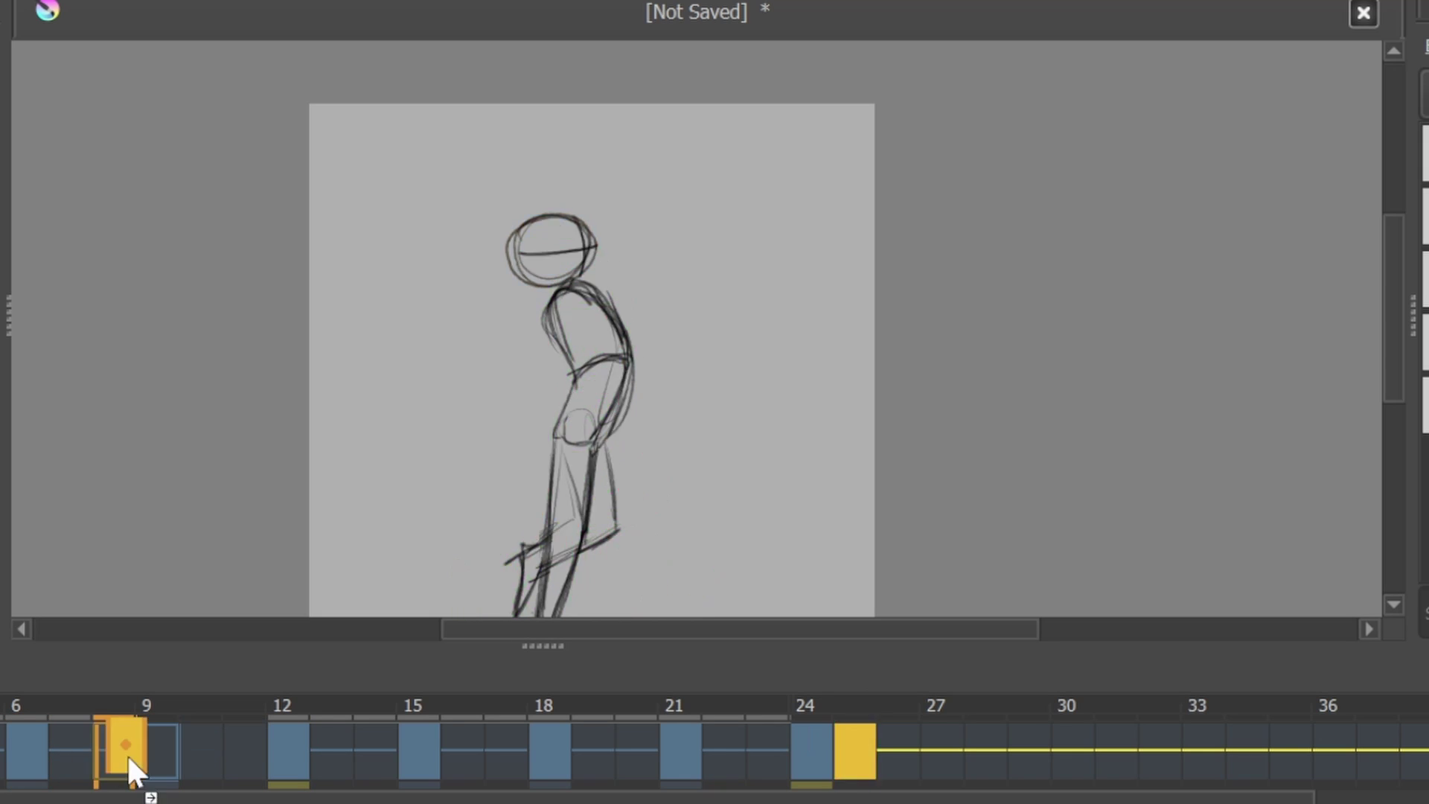
{"action": "key", "text": "ctrl+z"}
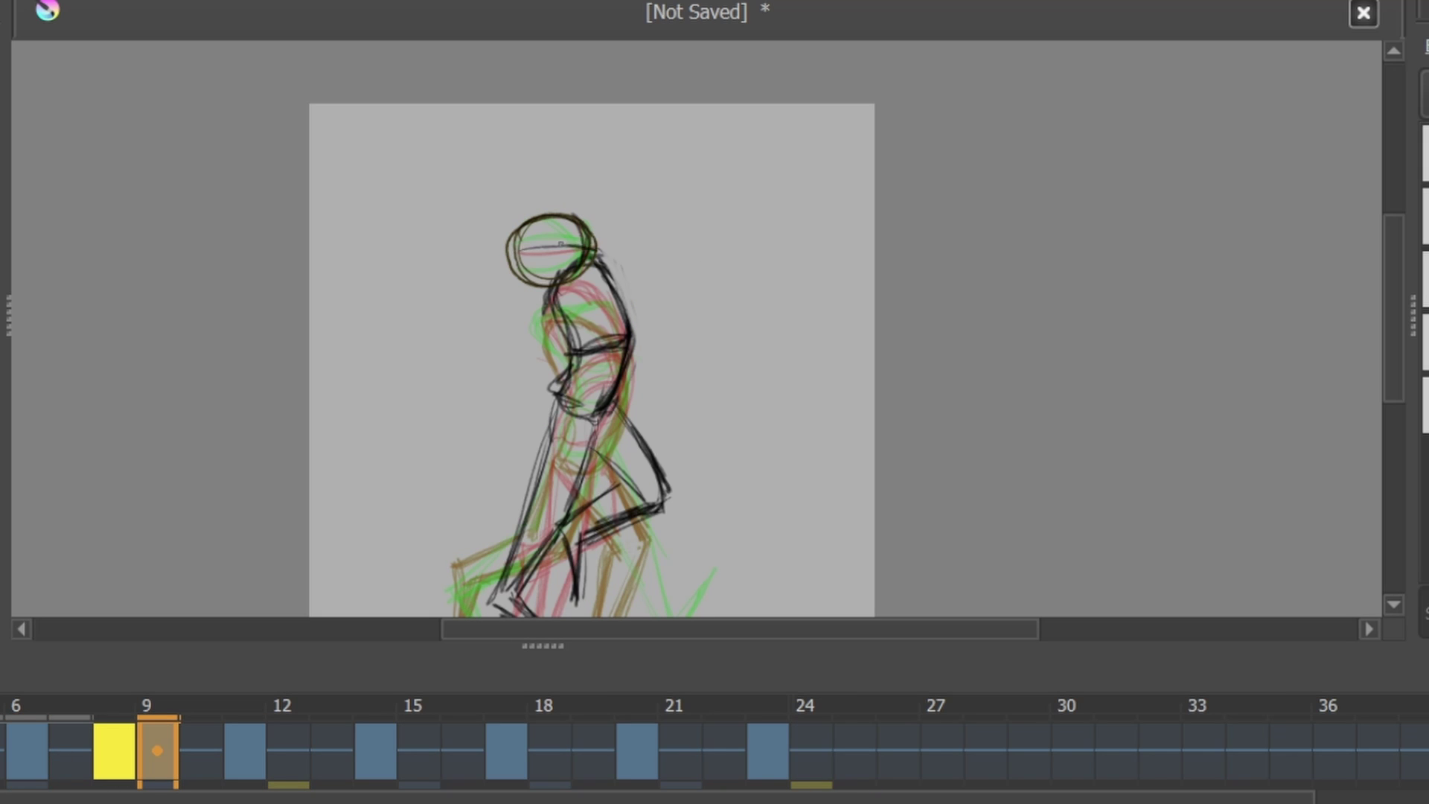
{"action": "left_click", "coordinate": [855, 752]}
{"action": "key", "text": "ctrl+shift+z"}
{"action": "key", "text": "ctrl+shift+z"}
{"action": "key", "text": "space"}
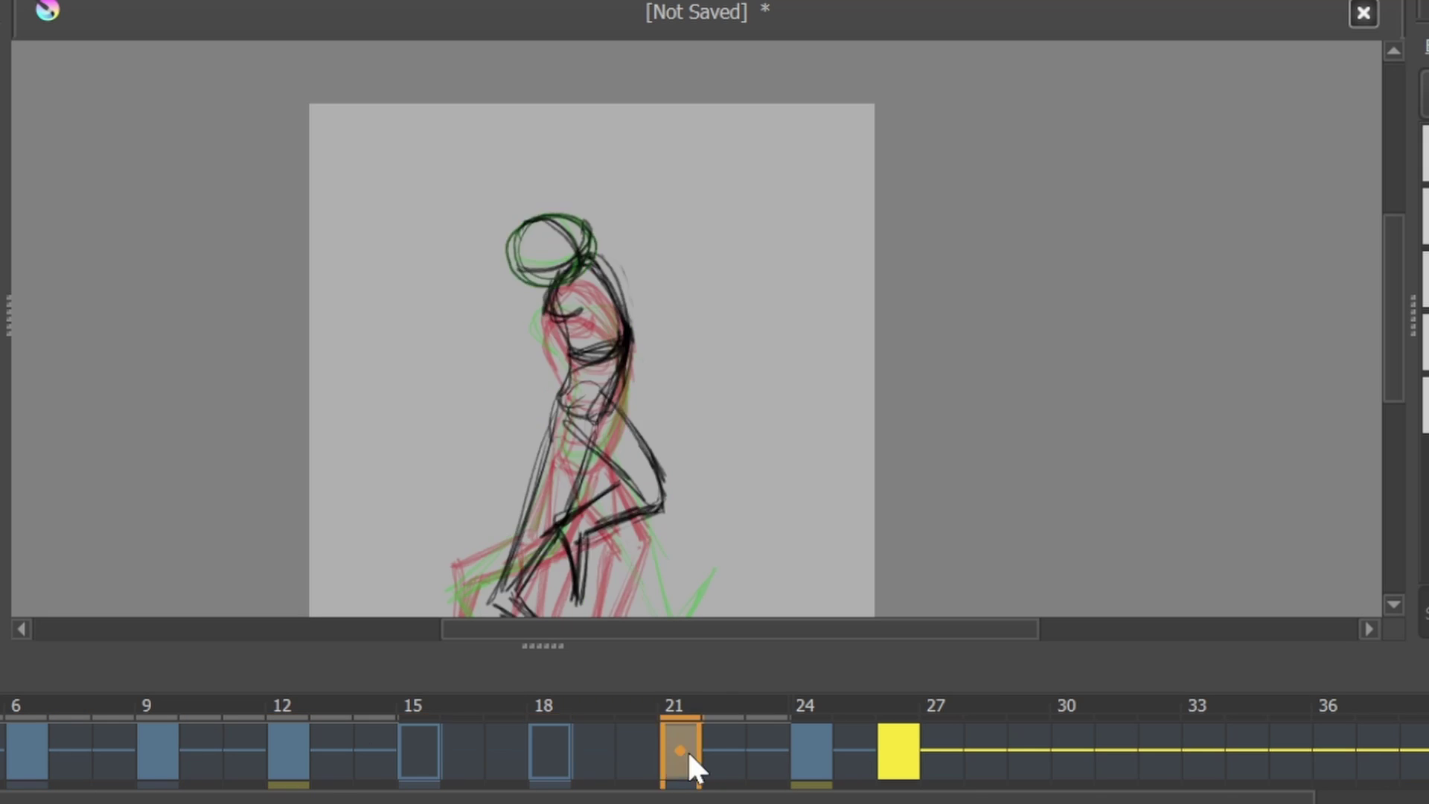
Draw a slightly curved face line across the head on frame 9 and play the cycle.
{"action": "left_click", "coordinate": [162, 753]}
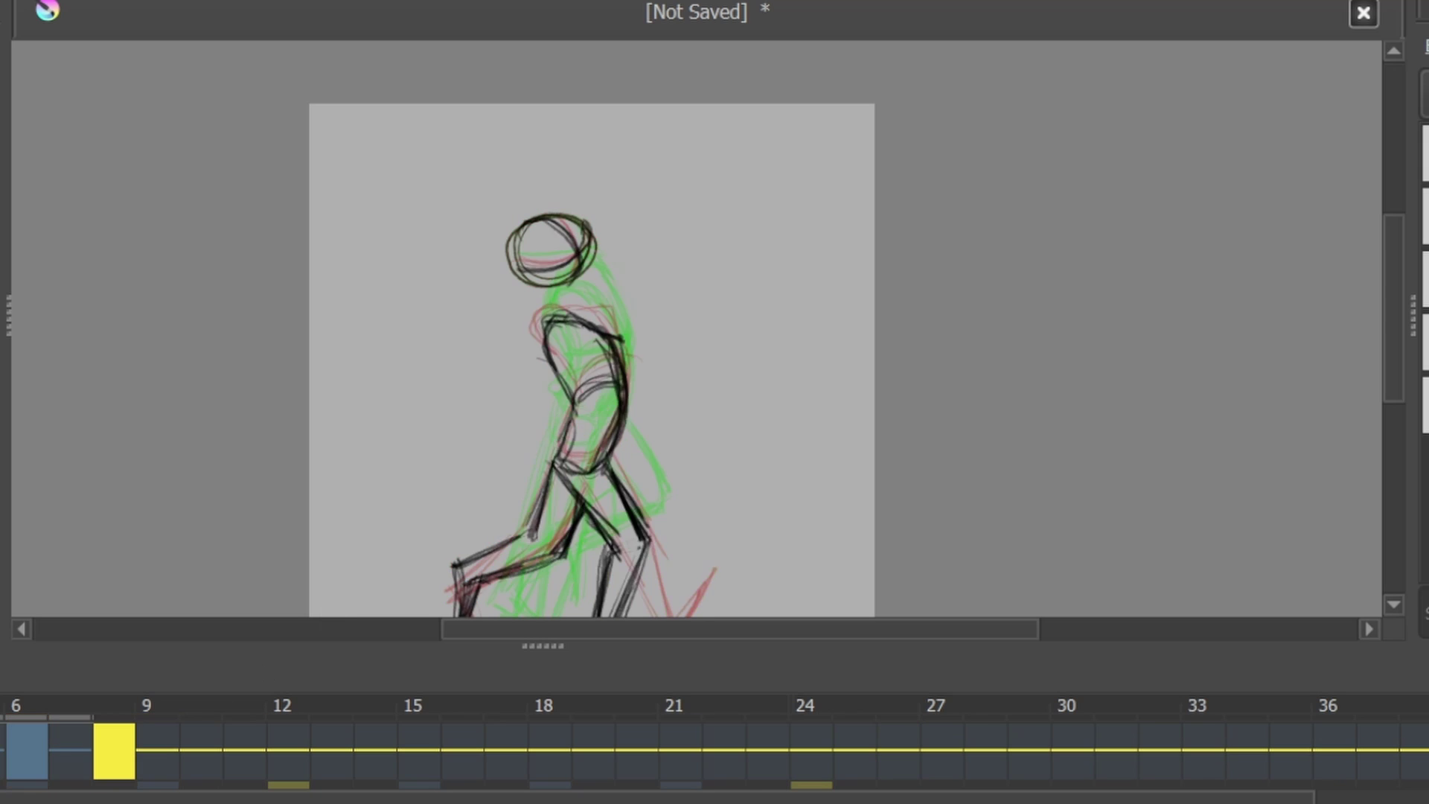
{"action": "left_click_drag", "start_coordinate": [521, 247], "coordinate": [568, 243]}
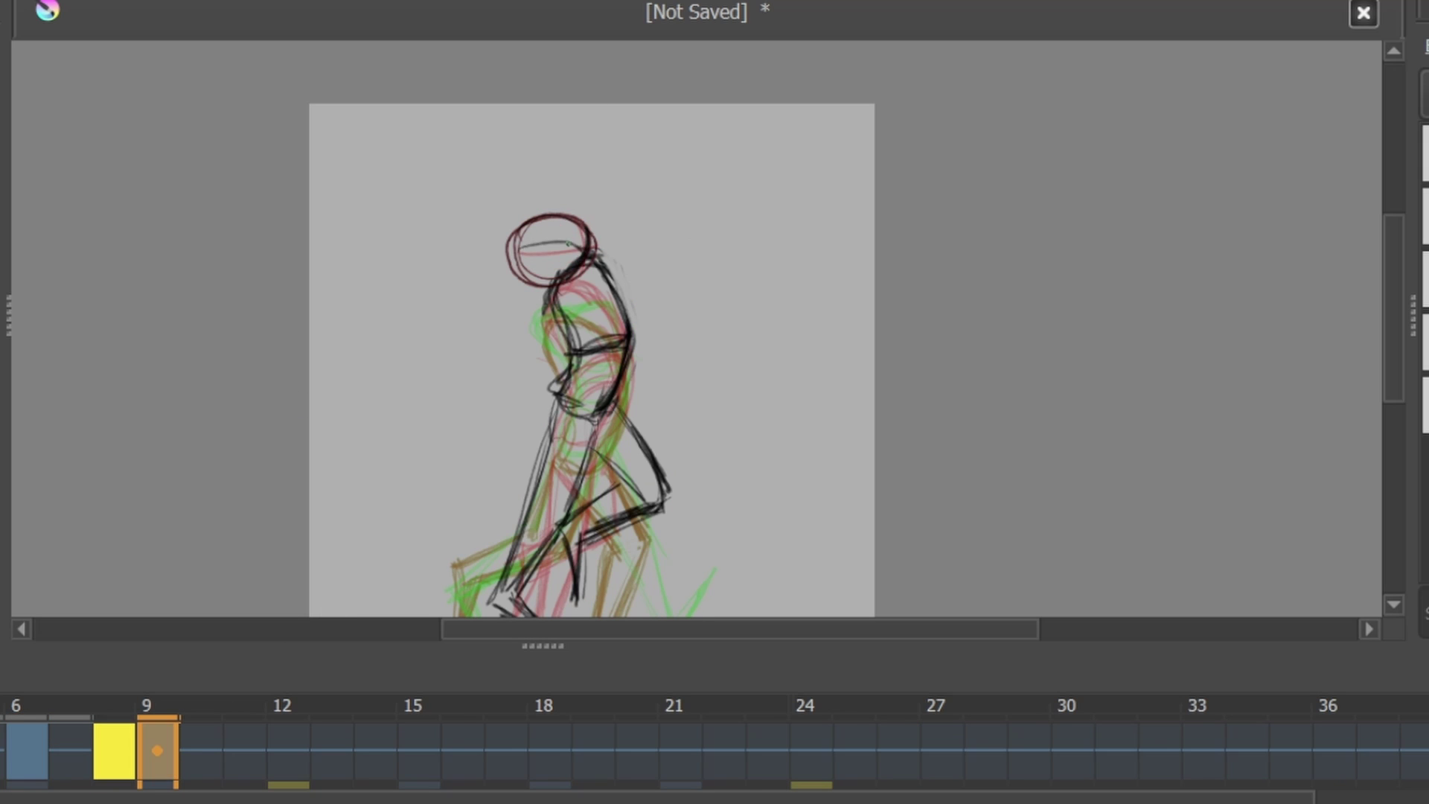
{"action": "key", "text": "space"}
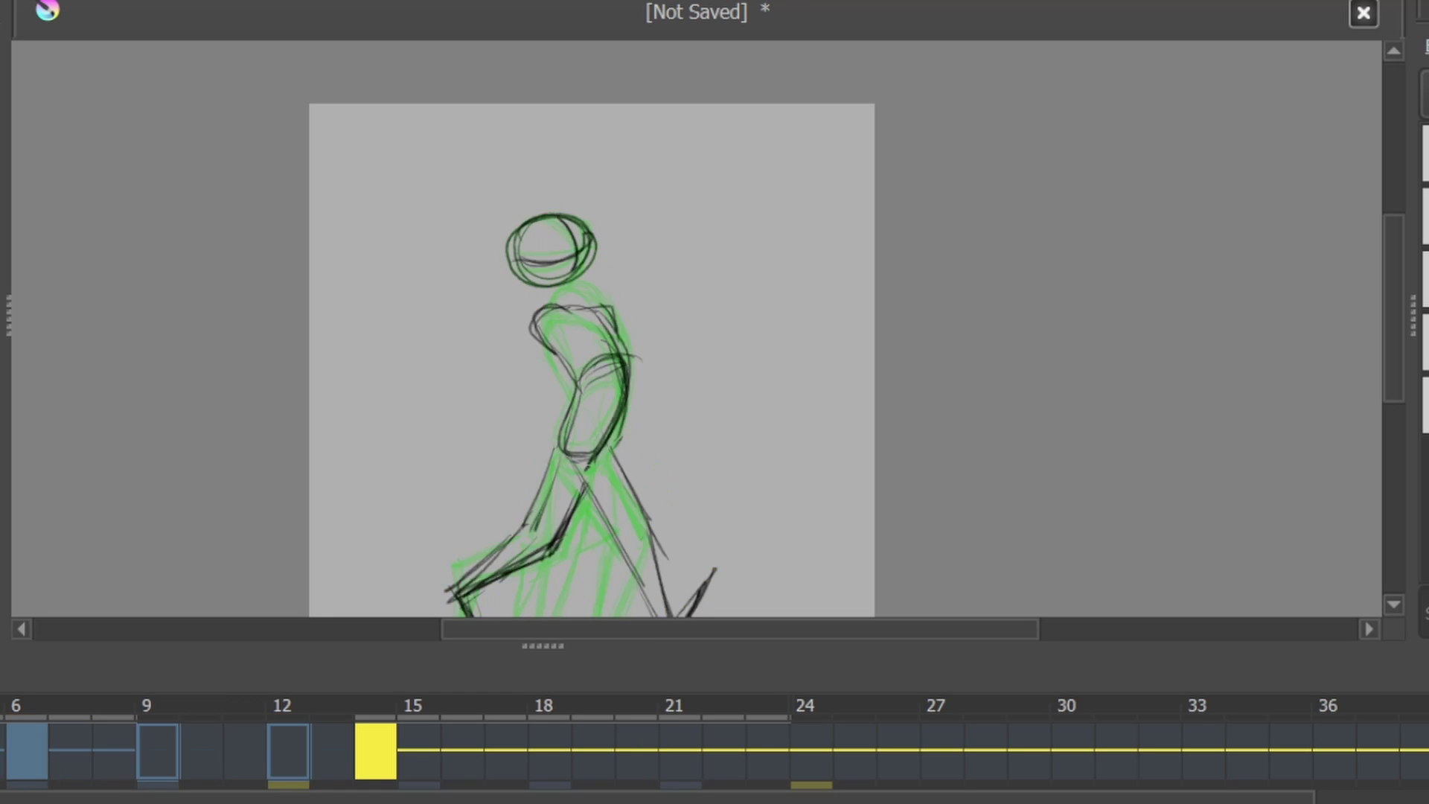
Redraw the face guide lines on the head at frames 6 and 9, comparing them with the neighbouring poses.
{"action": "left_click", "coordinate": [17, 766]}
{"action": "left_click_drag", "start_coordinate": [149, 740], "coordinate": [30, 753]}
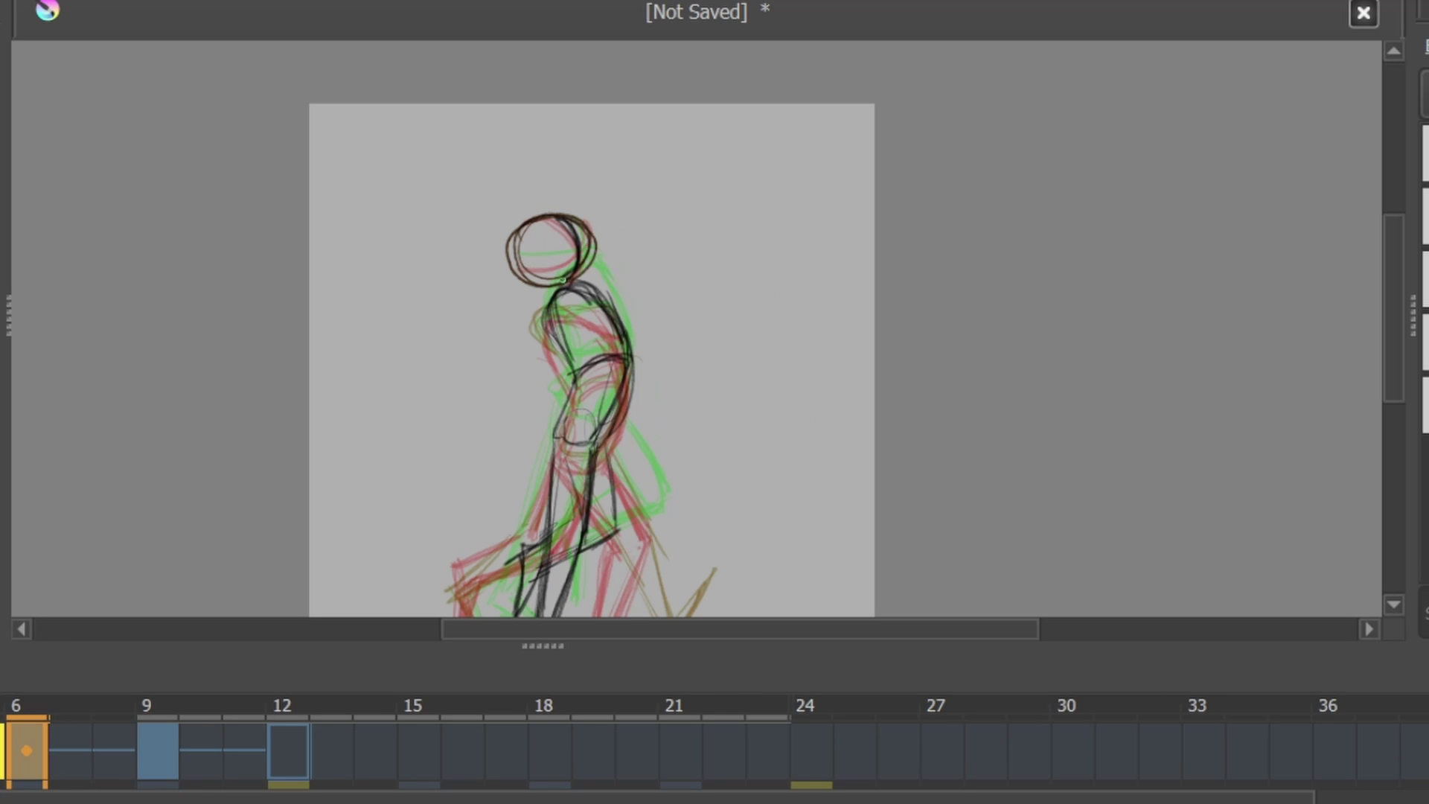
{"action": "left_click_drag", "start_coordinate": [289, 740], "coordinate": [265, 732]}
{"action": "left_click", "coordinate": [162, 755]}
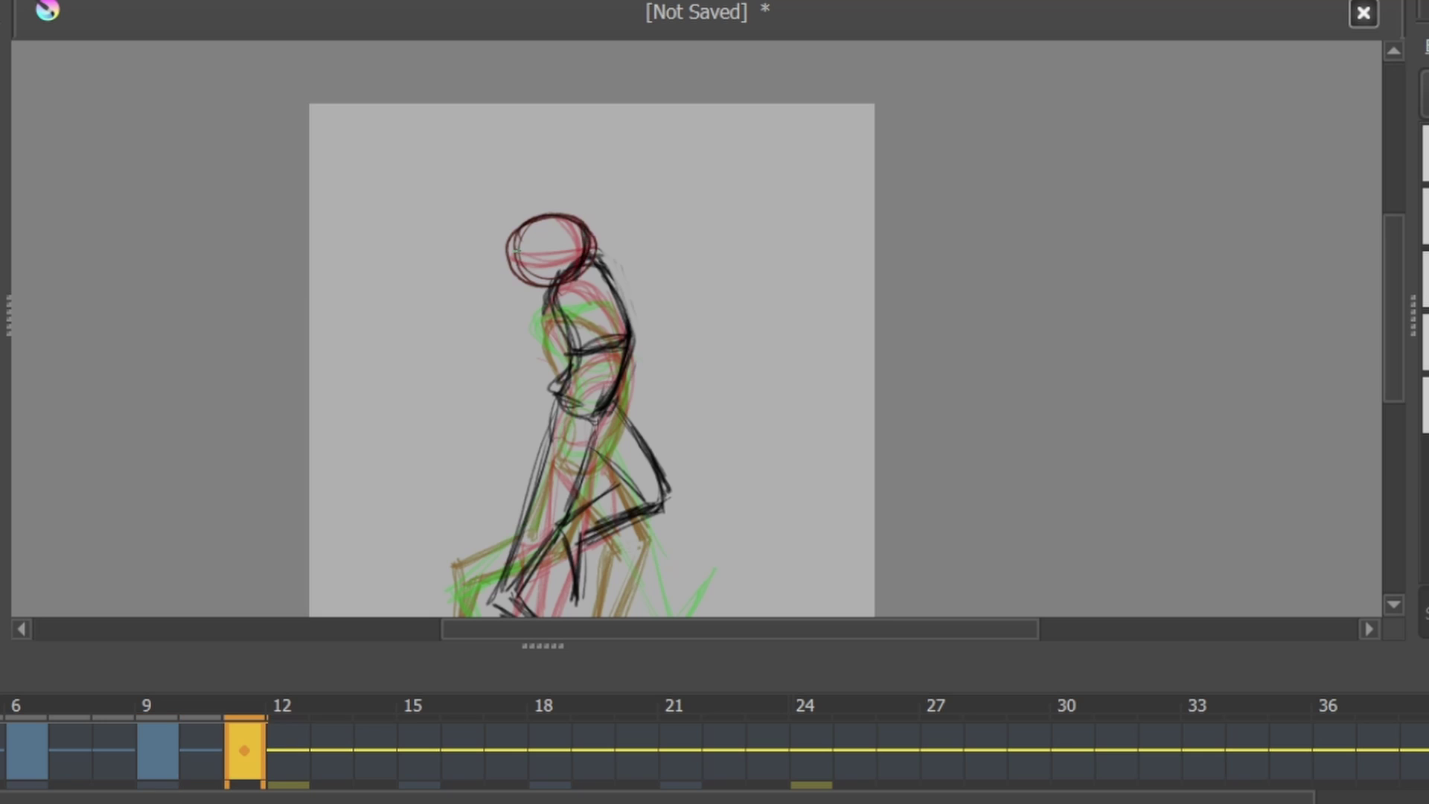
Draw upward-curving face lines on the head at frames 12 and 15.
{"action": "key", "text": "Right"}
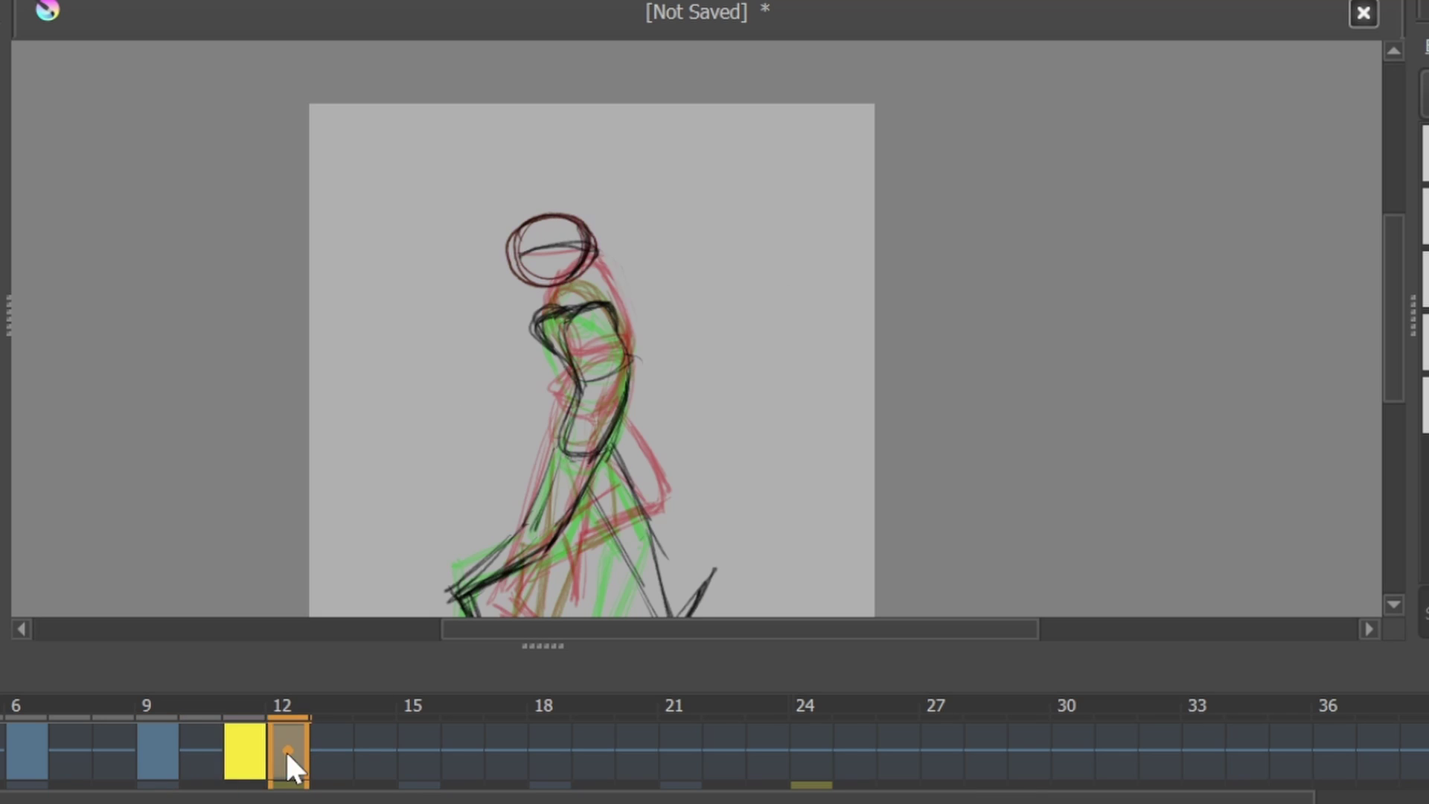
{"action": "left_click", "coordinate": [20, 753]}
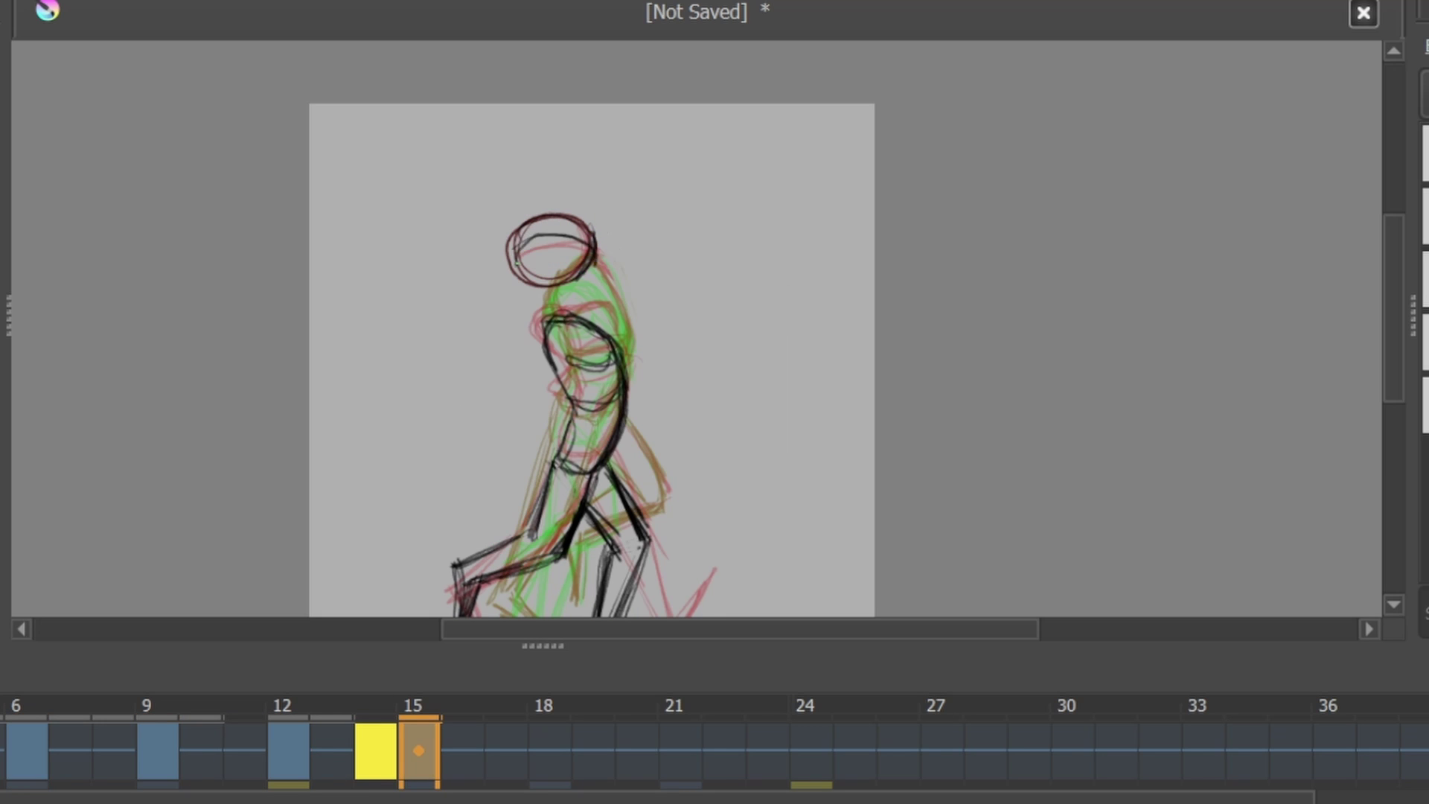
{"action": "left_click_drag", "start_coordinate": [376, 752], "coordinate": [855, 751]}
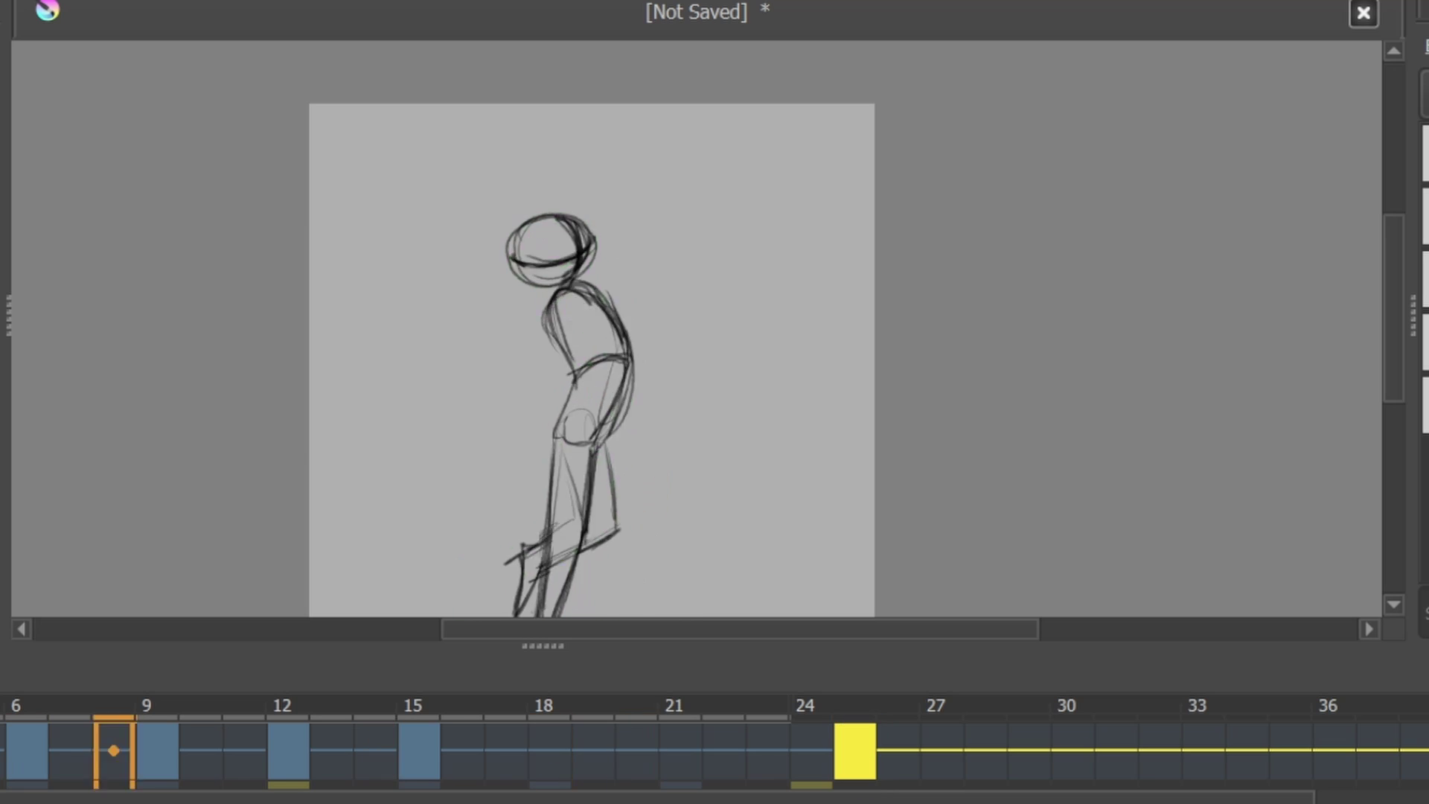
Check the face lines across the first half of the cycle and add head keyframes at frames 18, 21 and 24.
{"action": "left_click", "coordinate": [291, 743]}
{"action": "left_click", "coordinate": [420, 743]}
{"action": "left_click", "coordinate": [377, 742]}
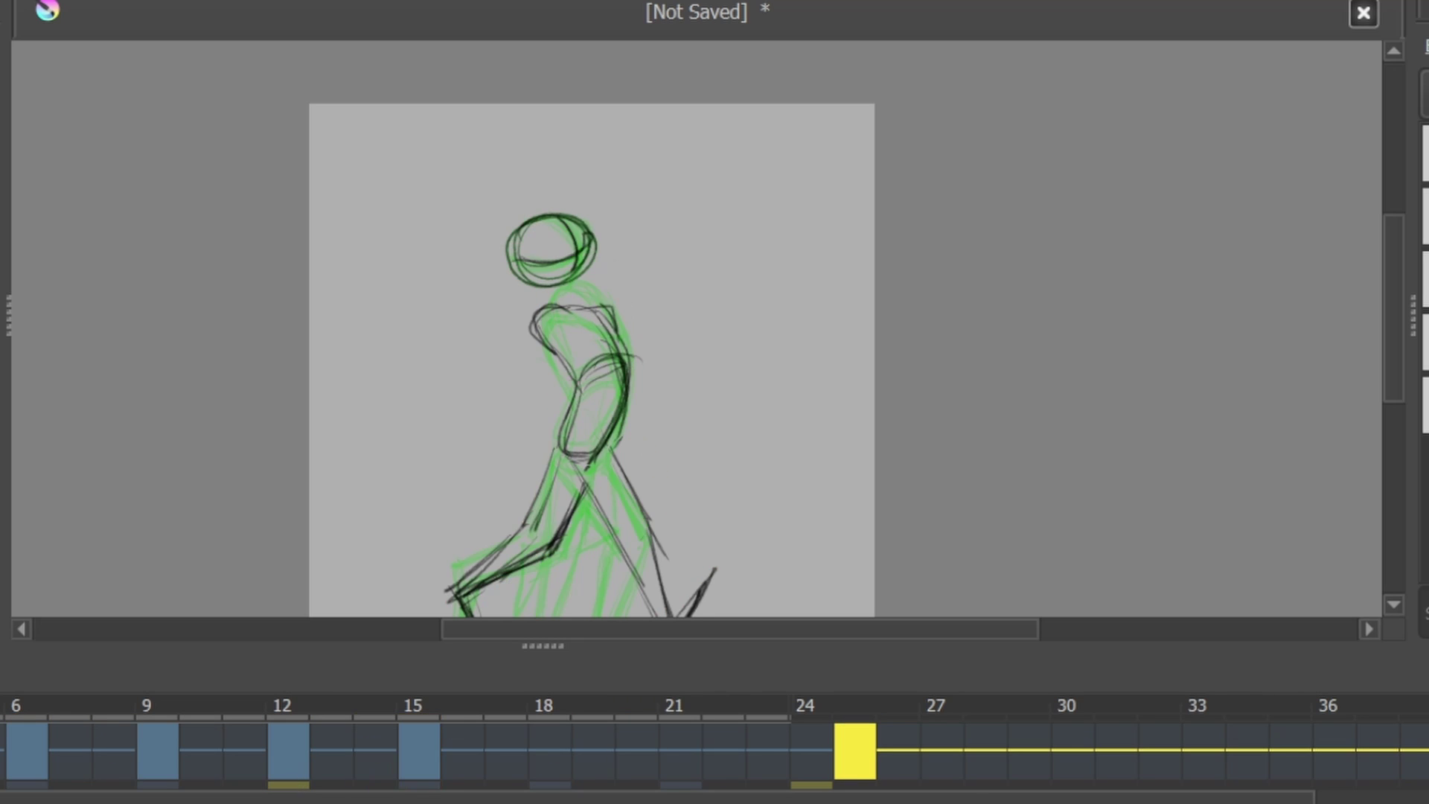
{"action": "left_click", "coordinate": [30, 752]}
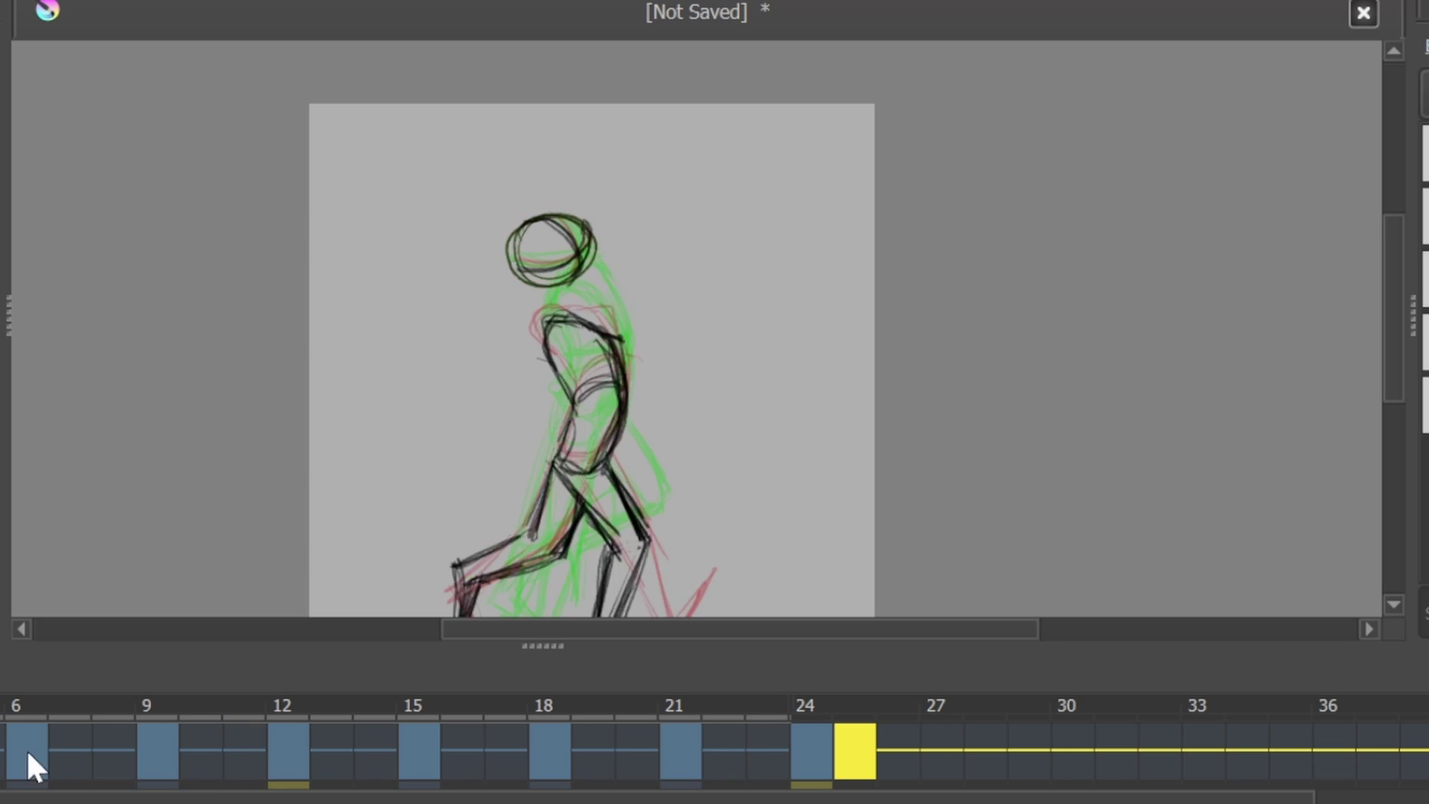
Redraw the head's face lines on frames 18 and 21, comparing them with frames 9, 12 and 24.
{"action": "left_click", "coordinate": [289, 744]}
{"action": "left_click", "coordinate": [428, 741]}
{"action": "left_click", "coordinate": [552, 767]}
{"action": "left_click", "coordinate": [811, 753]}
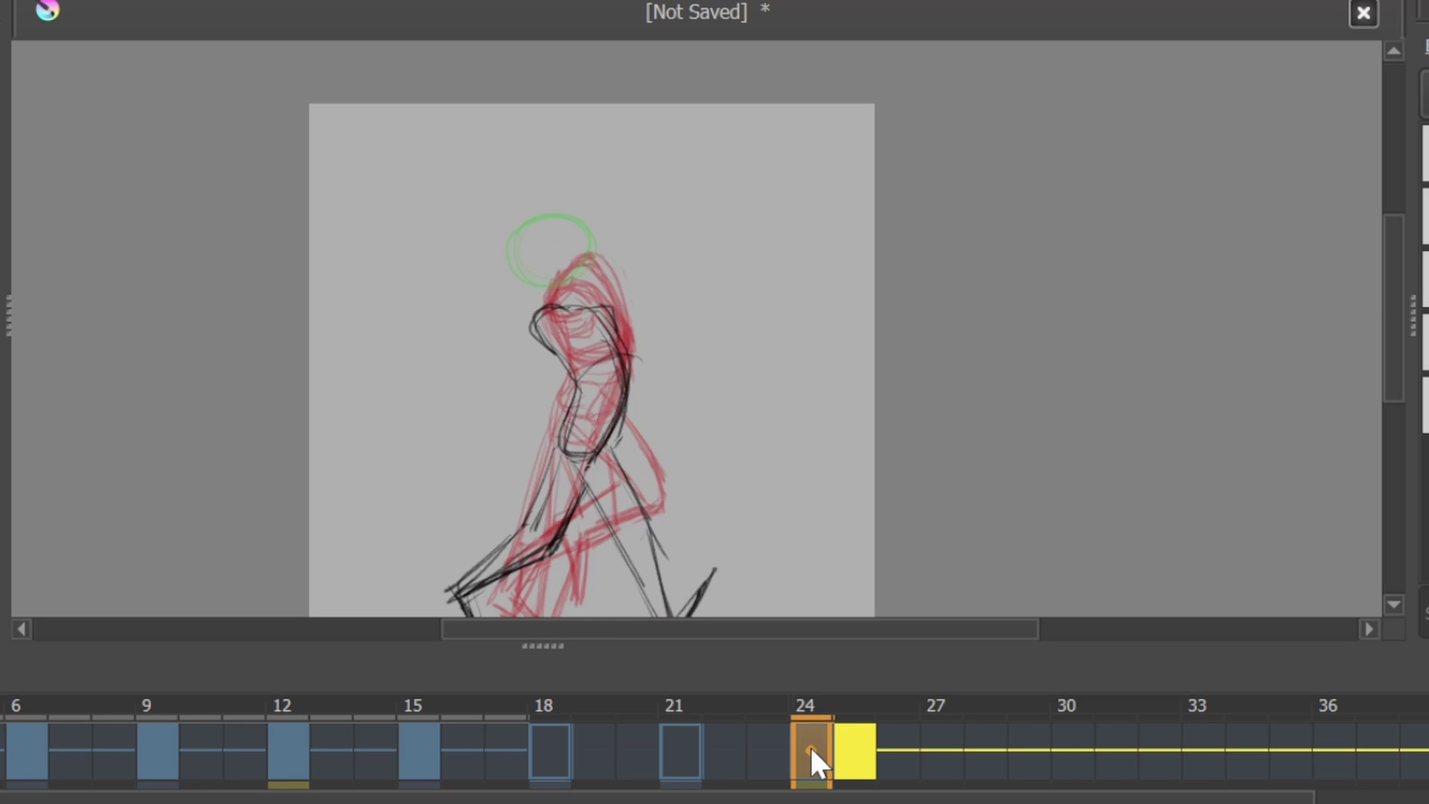
{"action": "left_click", "coordinate": [674, 766]}
{"action": "left_click", "coordinate": [294, 753]}
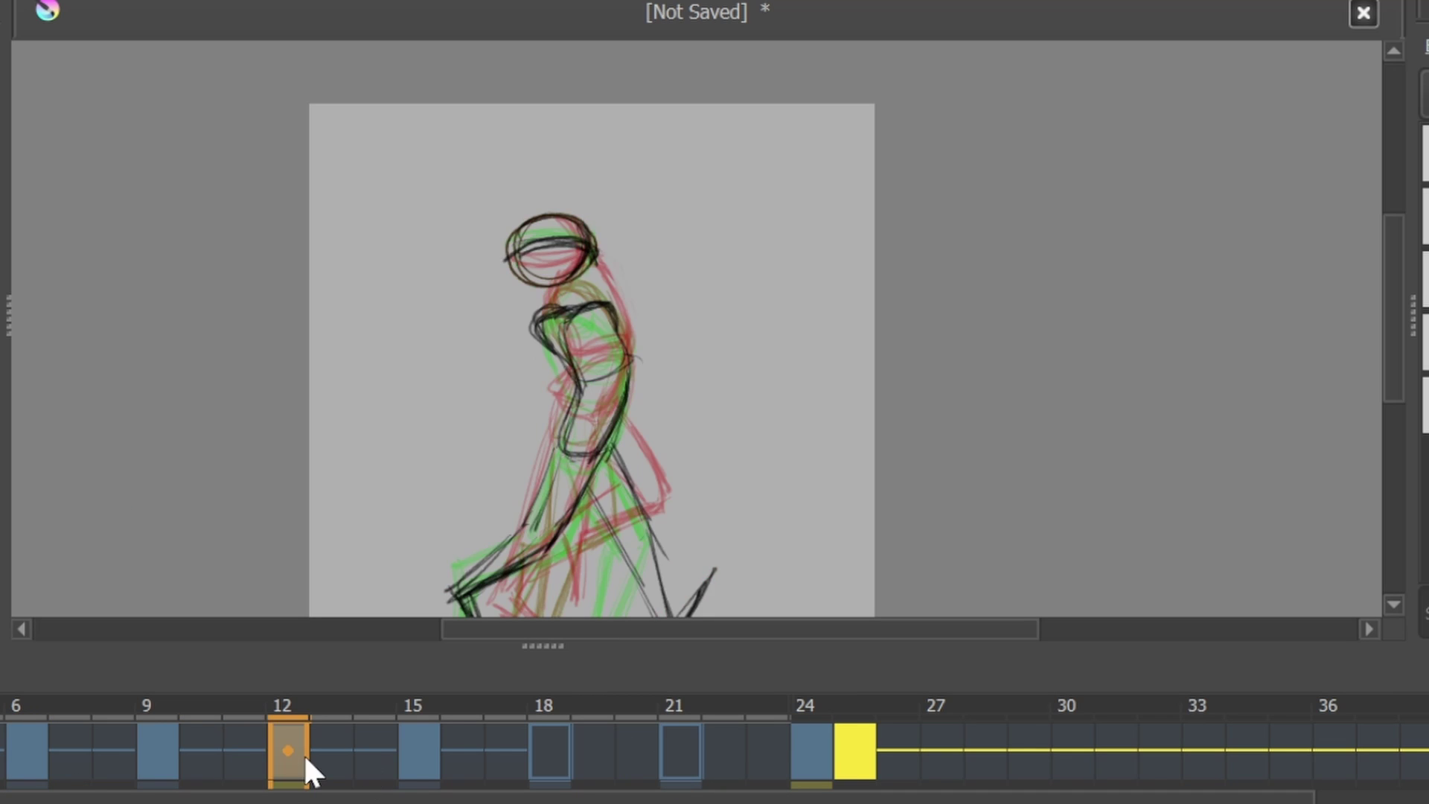
{"action": "left_click", "coordinate": [149, 766]}
{"action": "left_click", "coordinate": [699, 725]}
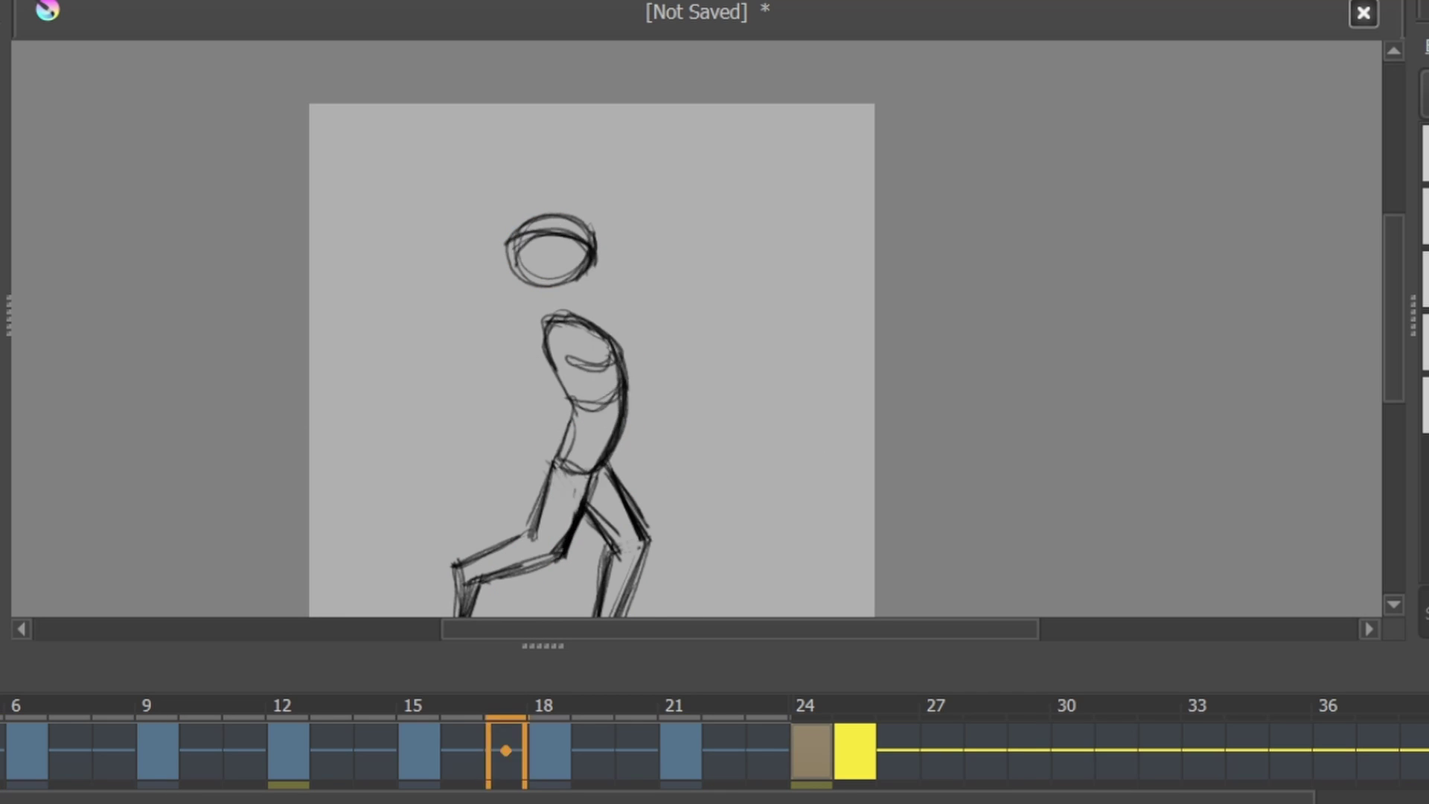
Apply a transform to the head on the down pose, compare frames 12 and 24, and play the cycle.
{"action": "key", "text": "ctrl+t"}
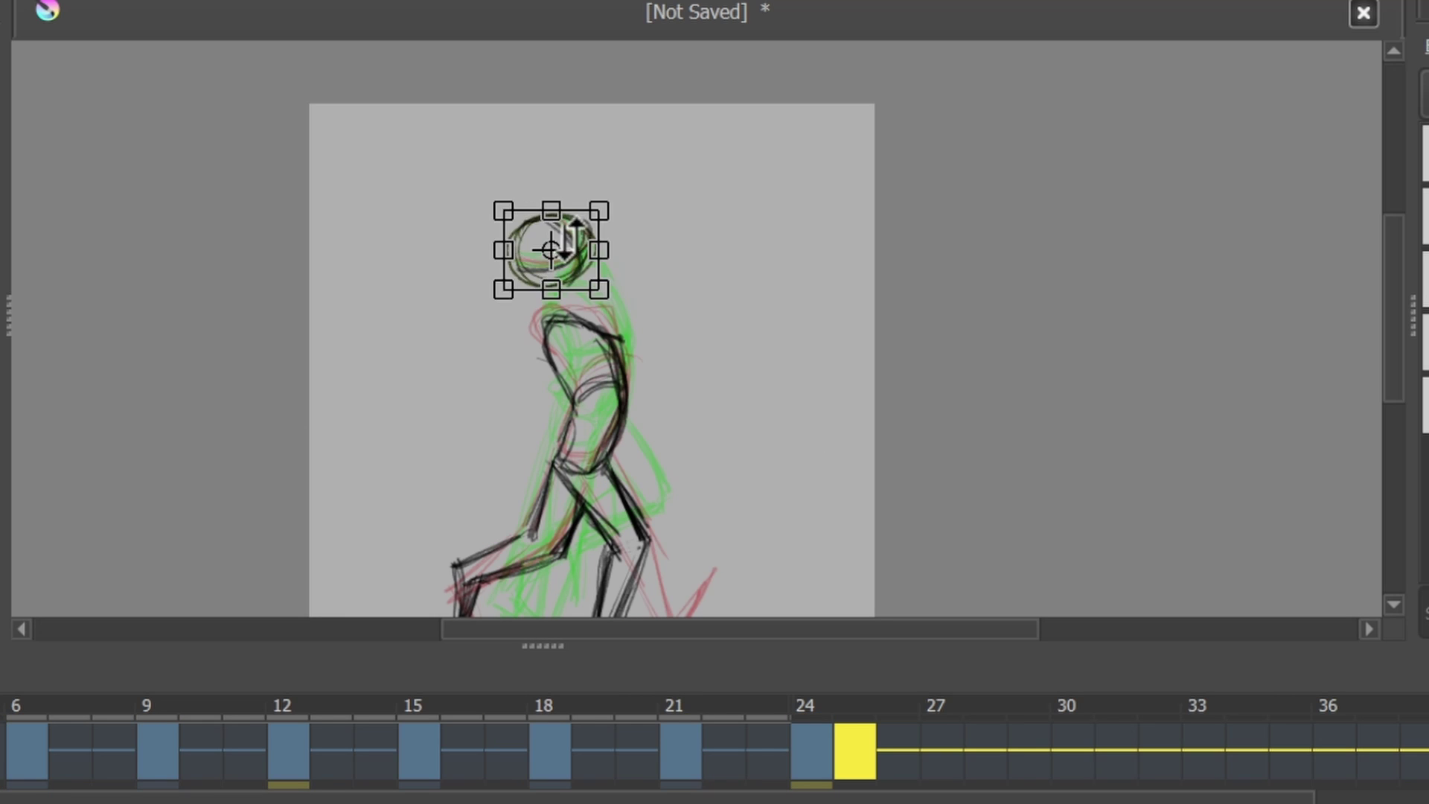
{"action": "key", "text": "Return"}
{"action": "left_click", "coordinate": [288, 755]}
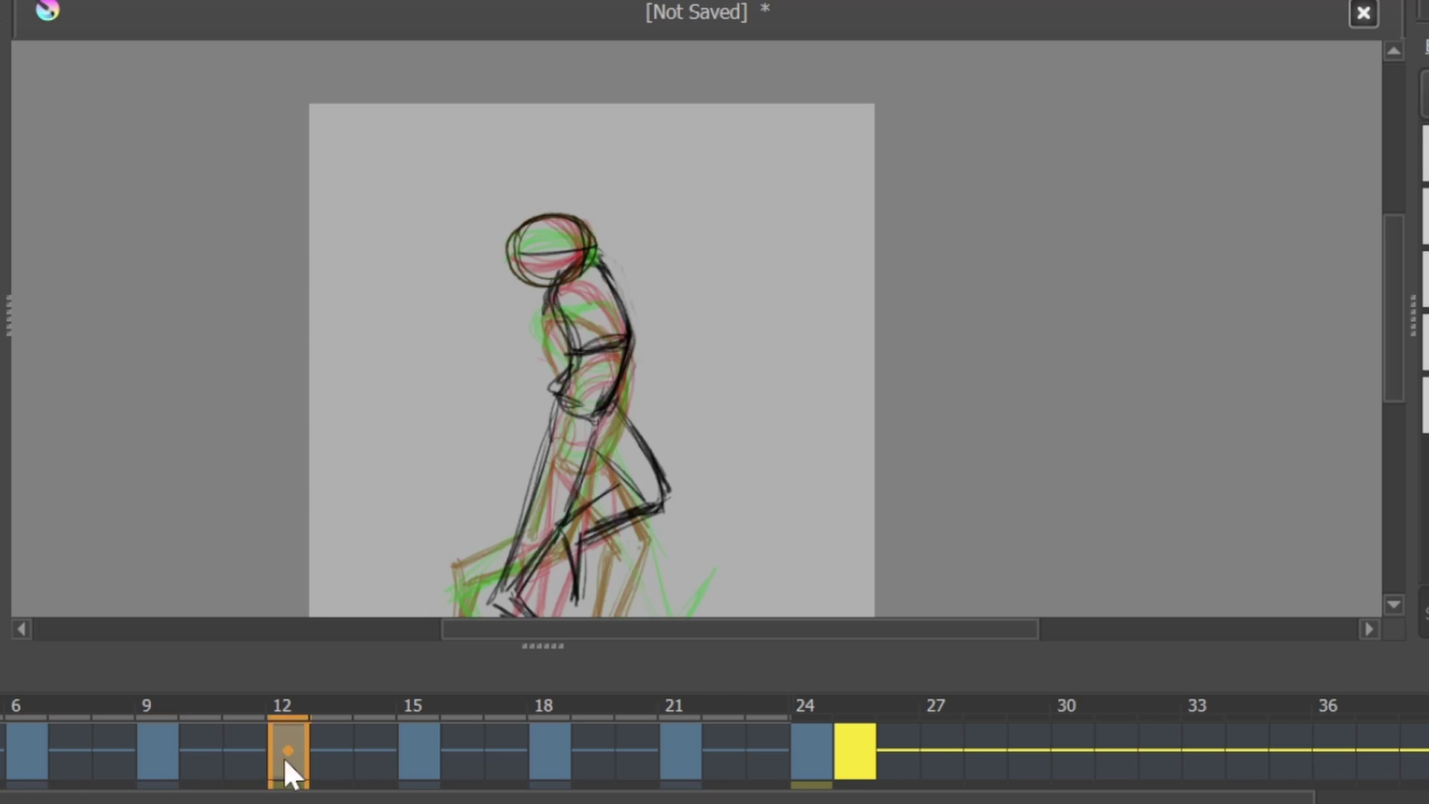
{"action": "left_click", "coordinate": [812, 751]}
{"action": "key", "text": "space"}
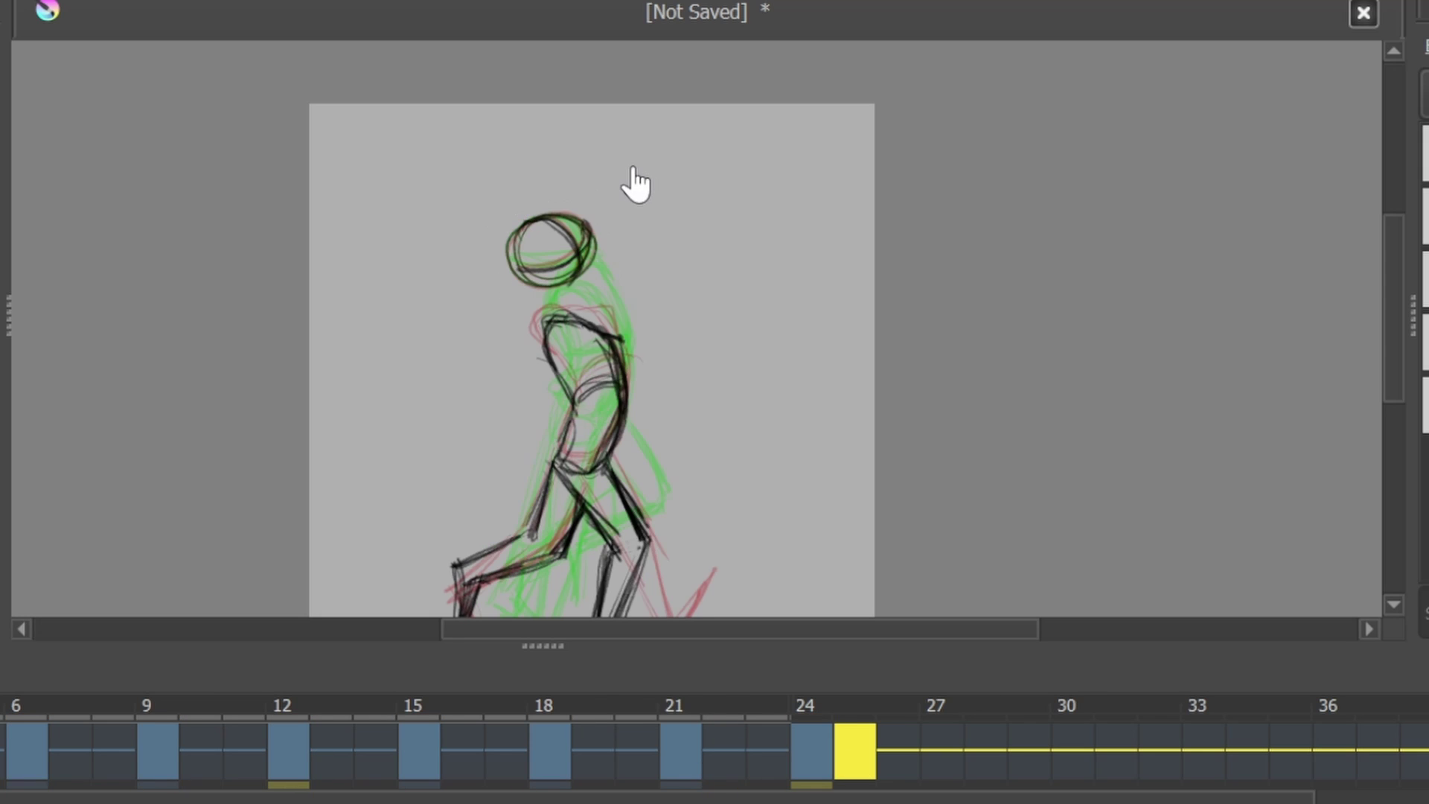
Try a slight clockwise rotation of the head at frame 6 and compare it with the frame 3 pose.
{"action": "key", "text": "space"}
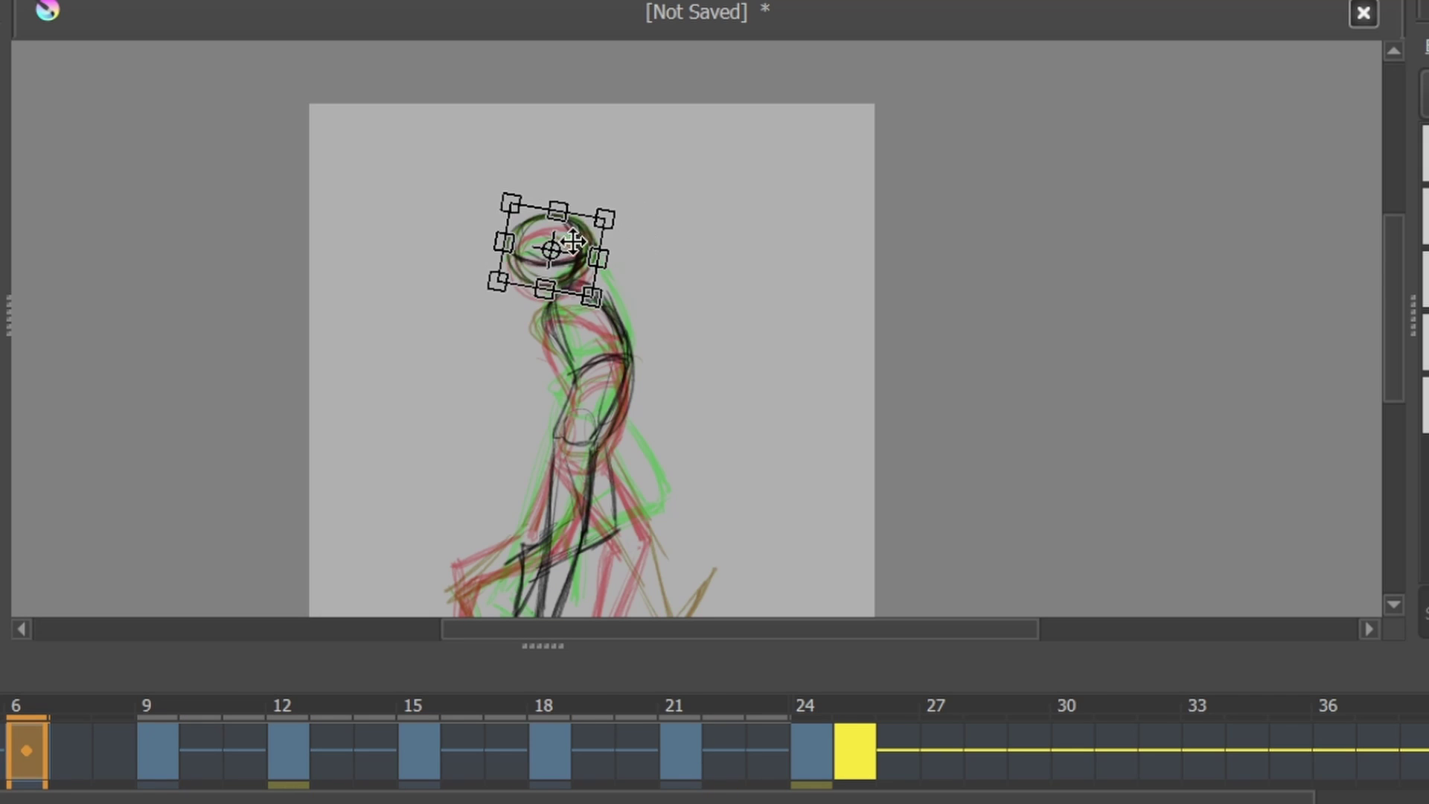
{"action": "key", "text": "period"}
{"action": "key", "text": "plus"}
{"action": "key", "text": "space"}
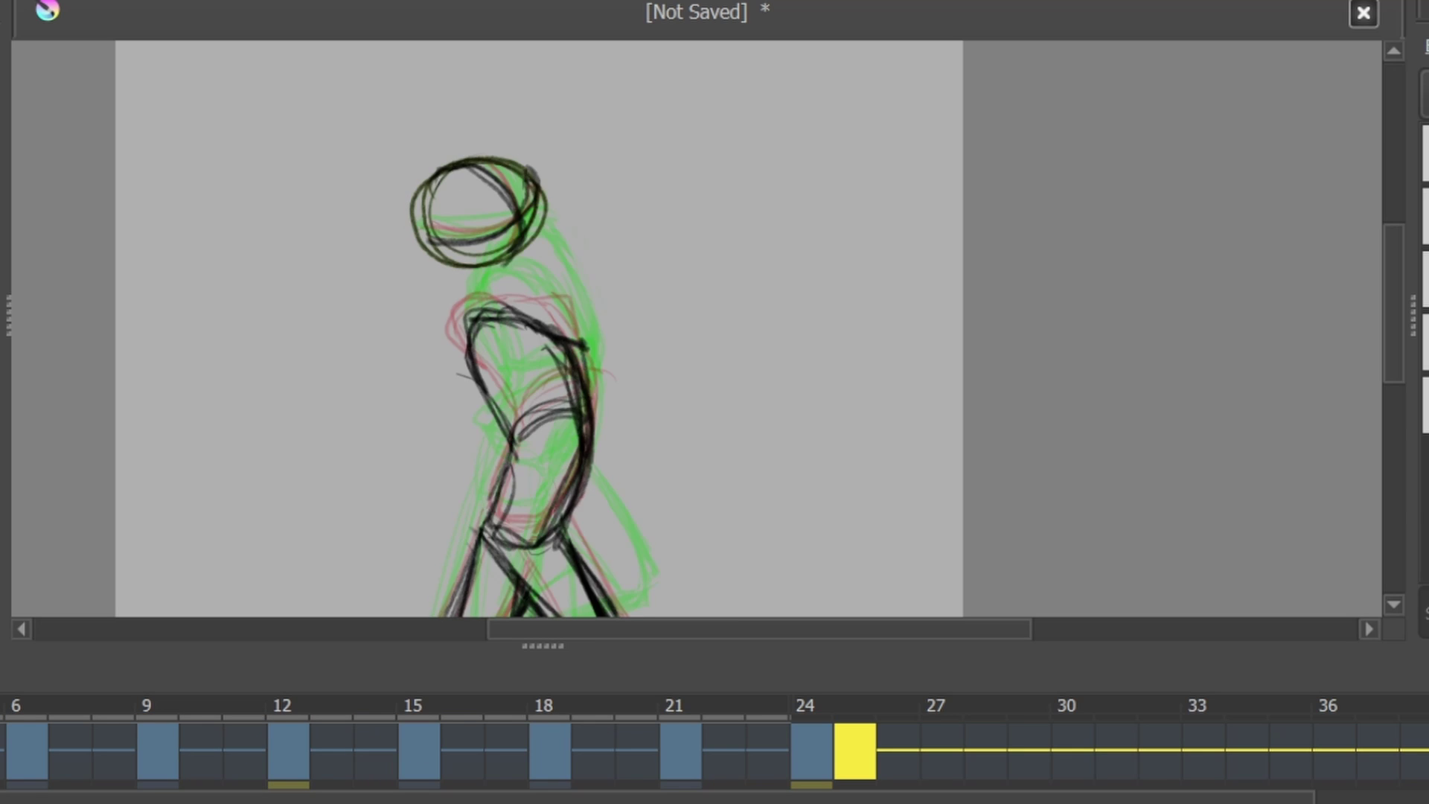
{"action": "key", "text": "space"}
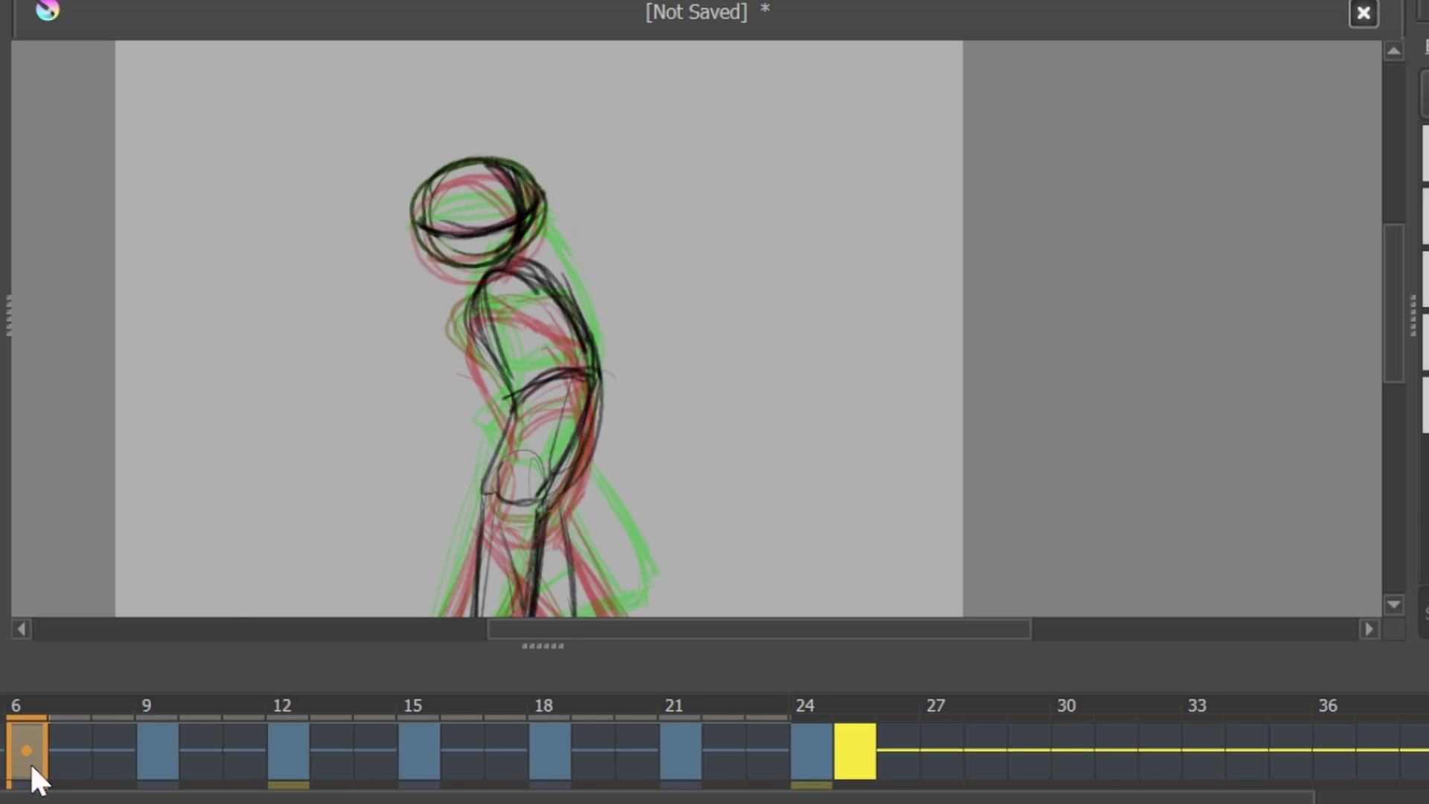
Try shifting the head upward at frame 12 and slightly downward on the frame 3 pose.
{"action": "key", "text": "space"}
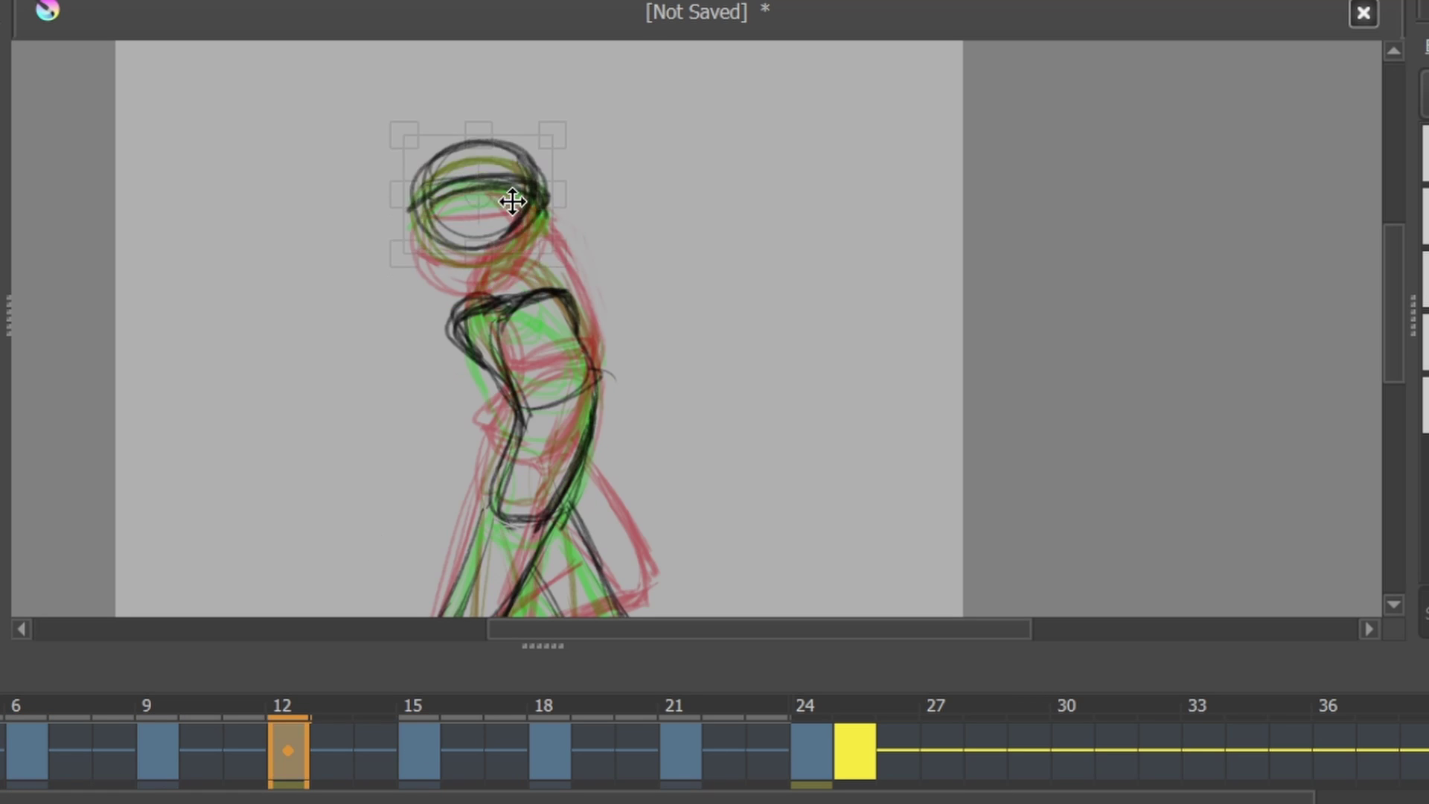
{"action": "key", "text": "space"}
{"action": "key", "text": "space"}
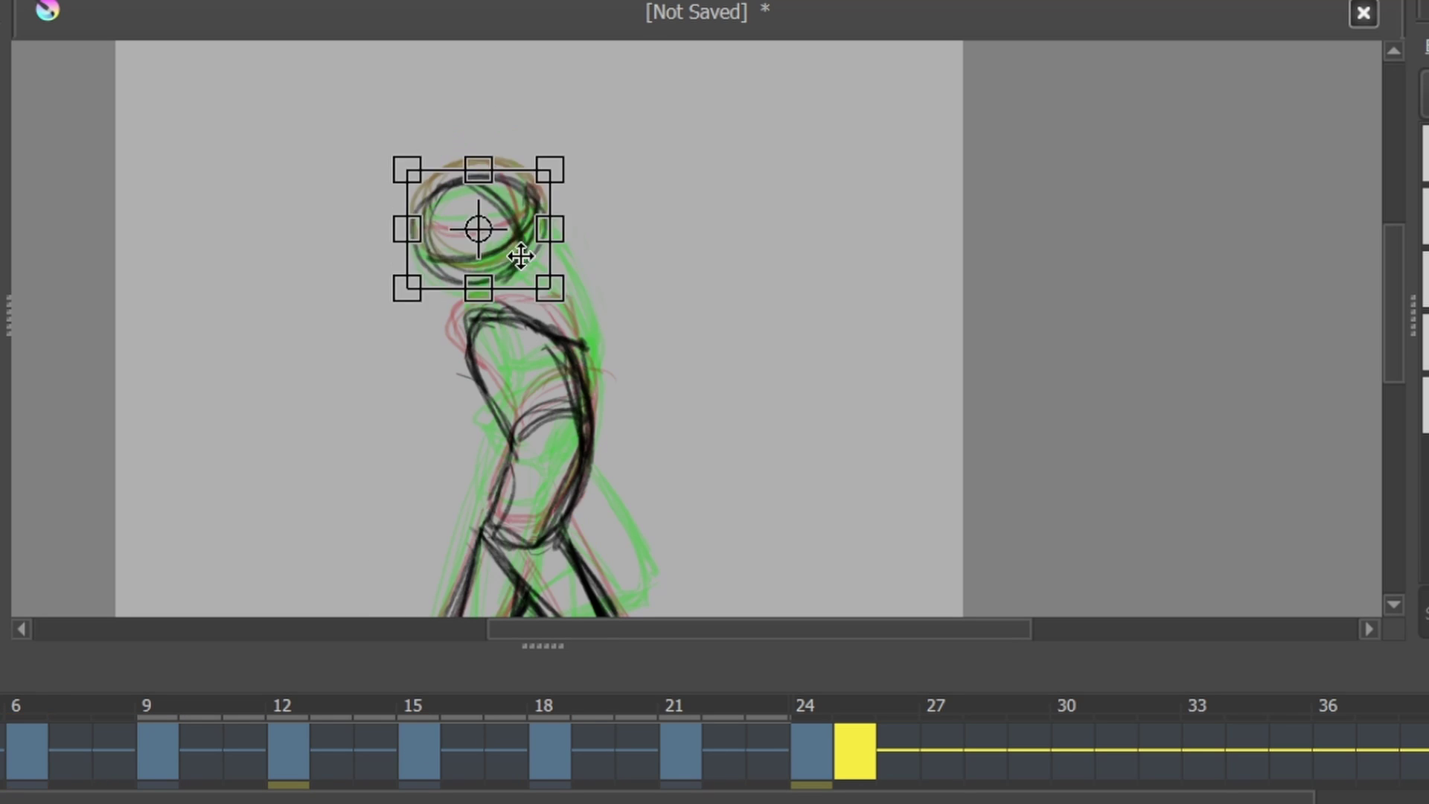
{"action": "left_click", "coordinate": [168, 778]}
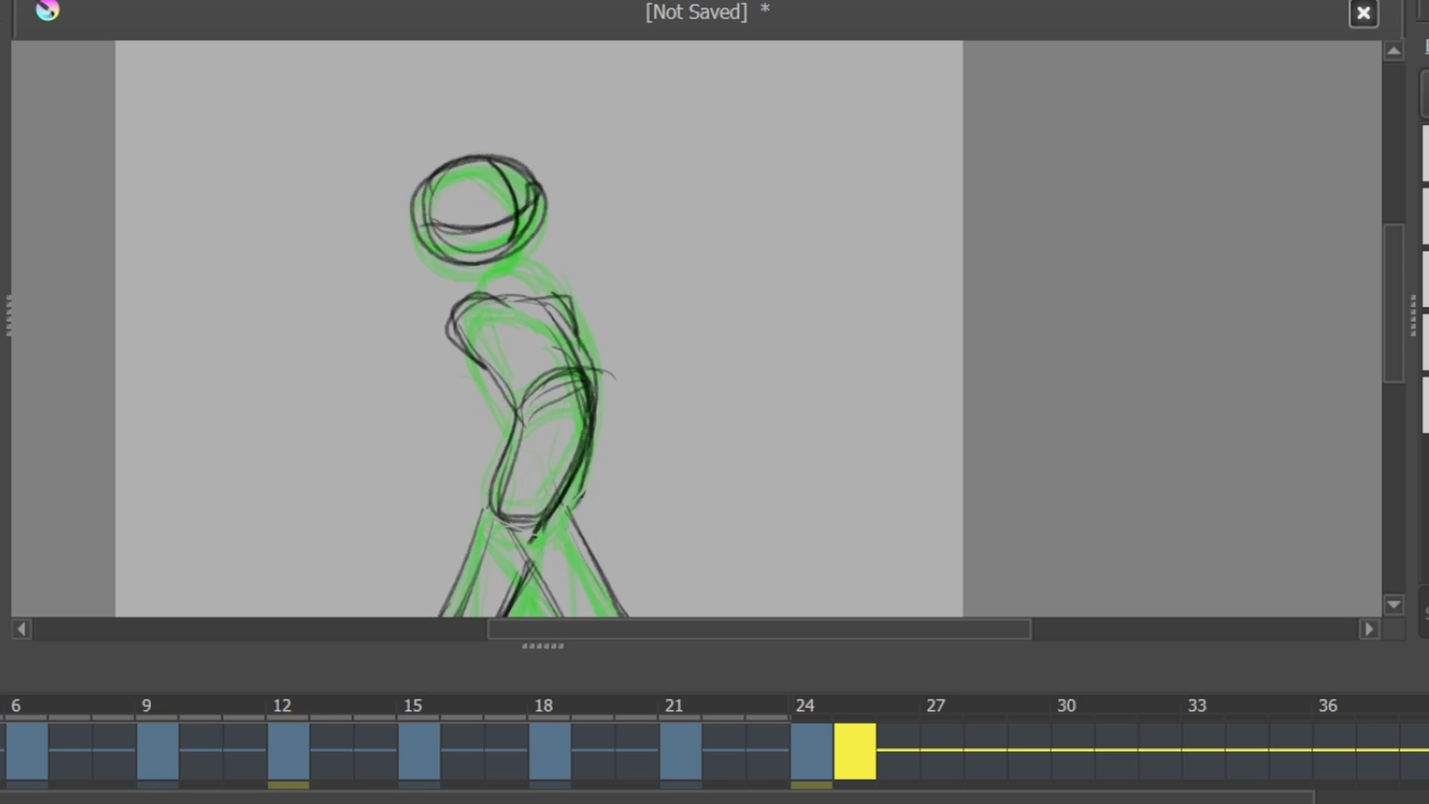
Try moving the head slightly down at frame 9 and step back to the start of the cycle.
{"action": "key", "text": "space"}
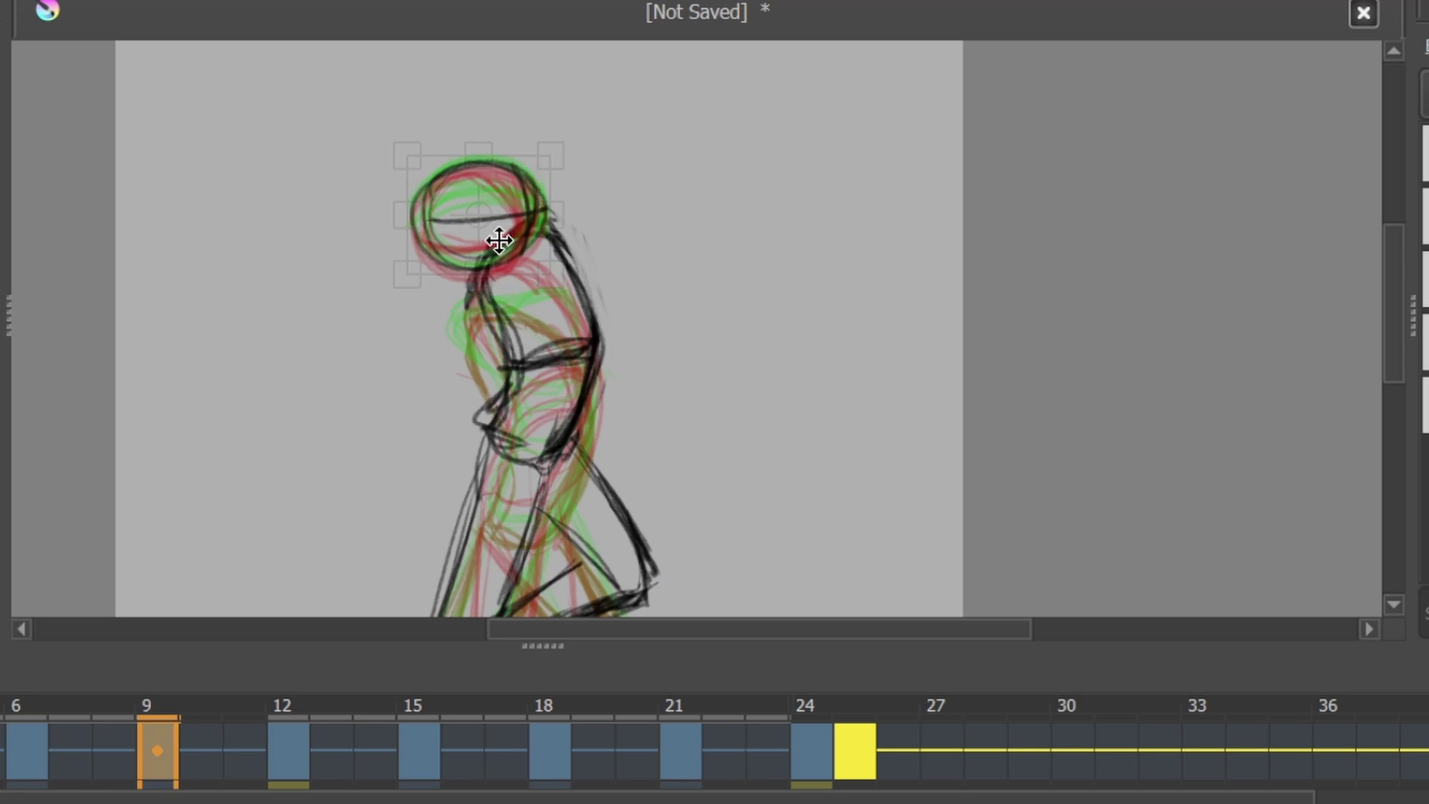
{"action": "key", "text": "Left"}
{"action": "key", "text": "Left"}
{"action": "key", "text": "Left"}
{"action": "key", "text": "Left"}
{"action": "key", "text": "Left"}
{"action": "key", "text": "Left"}
{"action": "key", "text": "Left"}
{"action": "key", "text": "Left"}
{"action": "key", "text": "Left"}
{"action": "key", "text": "Left"}
{"action": "key", "text": "Left"}
{"action": "key", "text": "Left"}
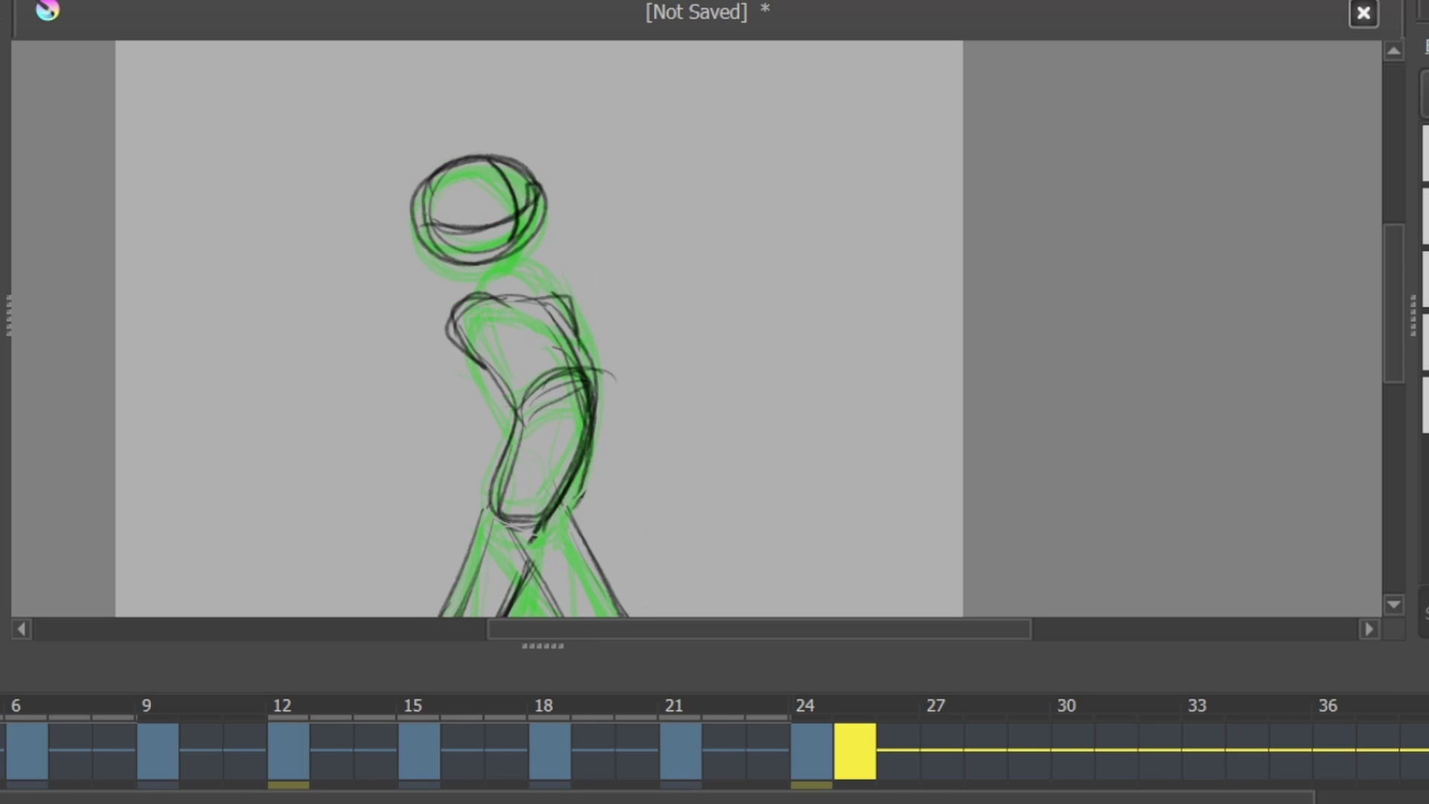
{"action": "key", "text": "Left"}
Try lowering the head at frame 6 and raising it at frame 15, and play the cycle.
{"action": "left_click", "coordinate": [430, 774]}
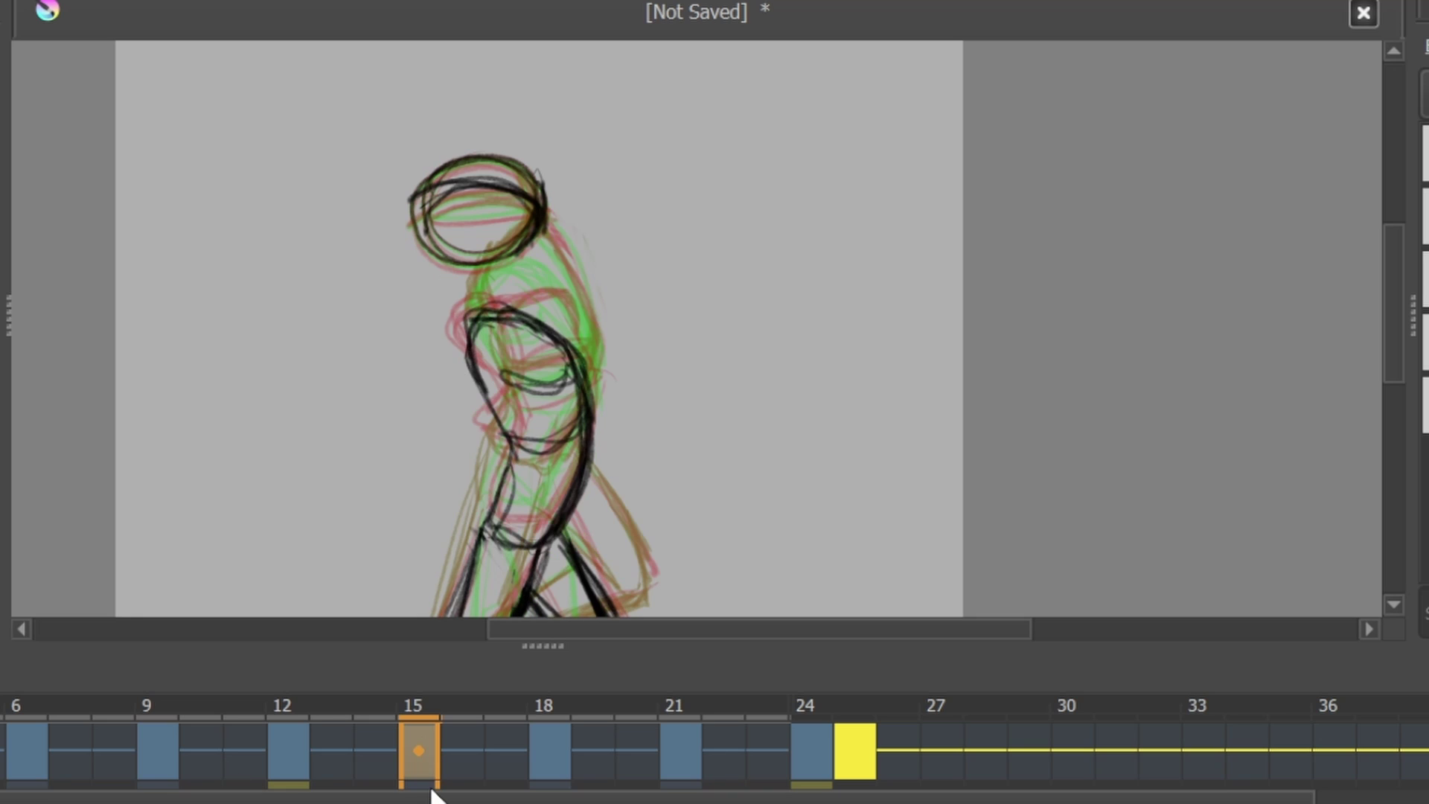
{"action": "left_click", "coordinate": [47, 778]}
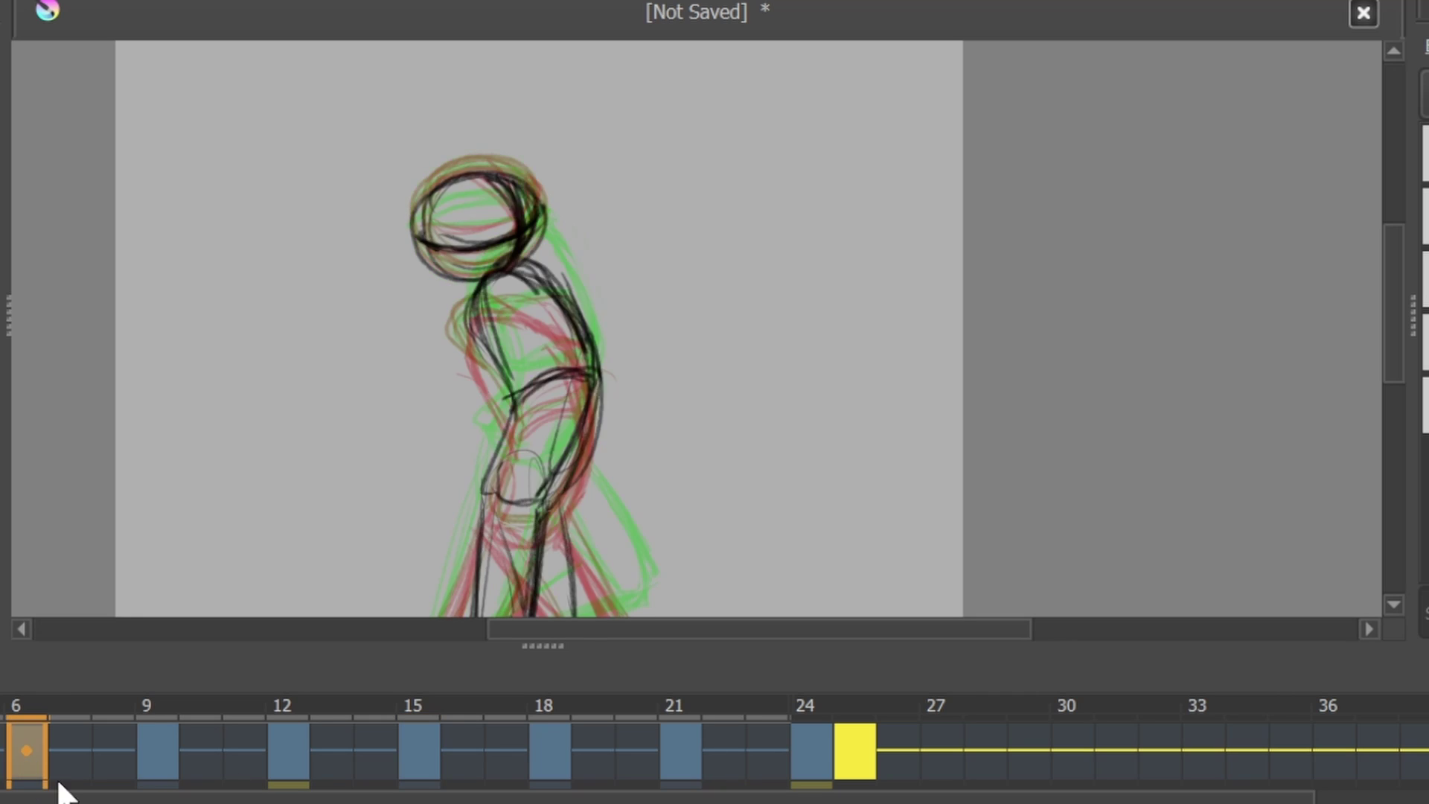
{"action": "left_click", "coordinate": [27, 753]}
{"action": "left_click", "coordinate": [289, 753]}
{"action": "left_click", "coordinate": [418, 754]}
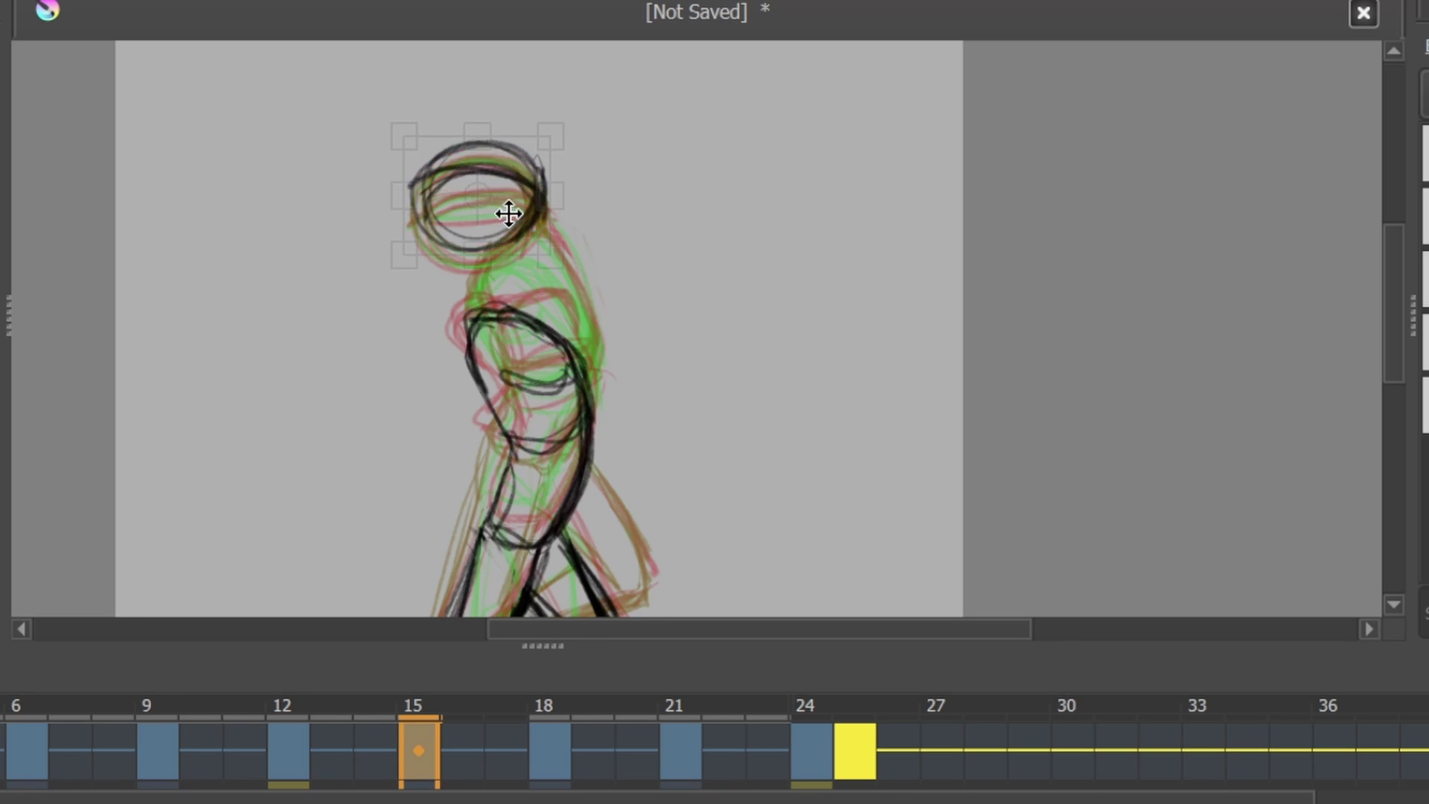
{"action": "left_click", "coordinate": [549, 753]}
{"action": "key", "text": "space"}
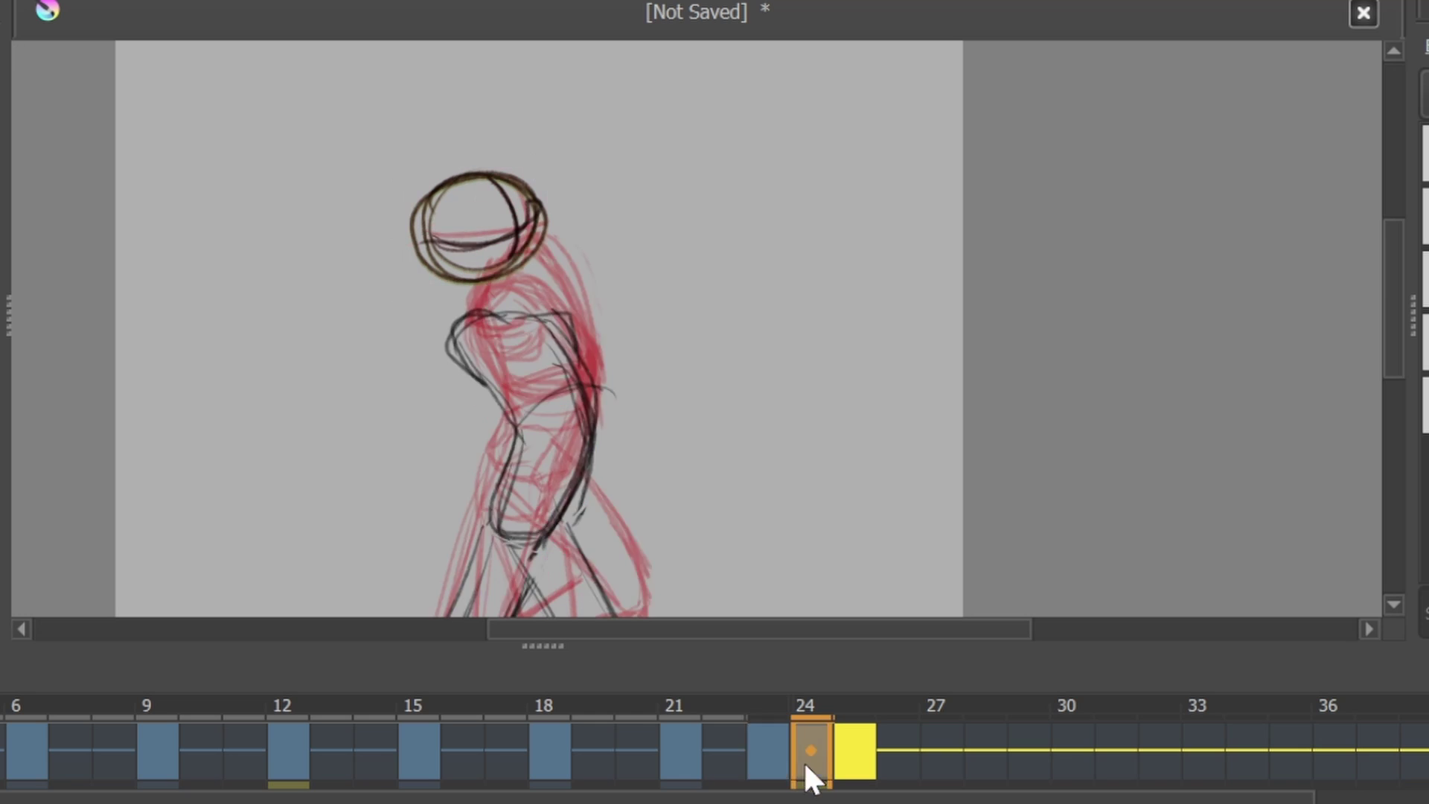
Try reusing first-half head keyframes at frames 24, 21 and 18, and undo the recent head changes.
{"action": "left_click_drag", "start_coordinate": [155, 663], "coordinate": [808, 761]}
{"action": "left_click", "coordinate": [686, 759]}
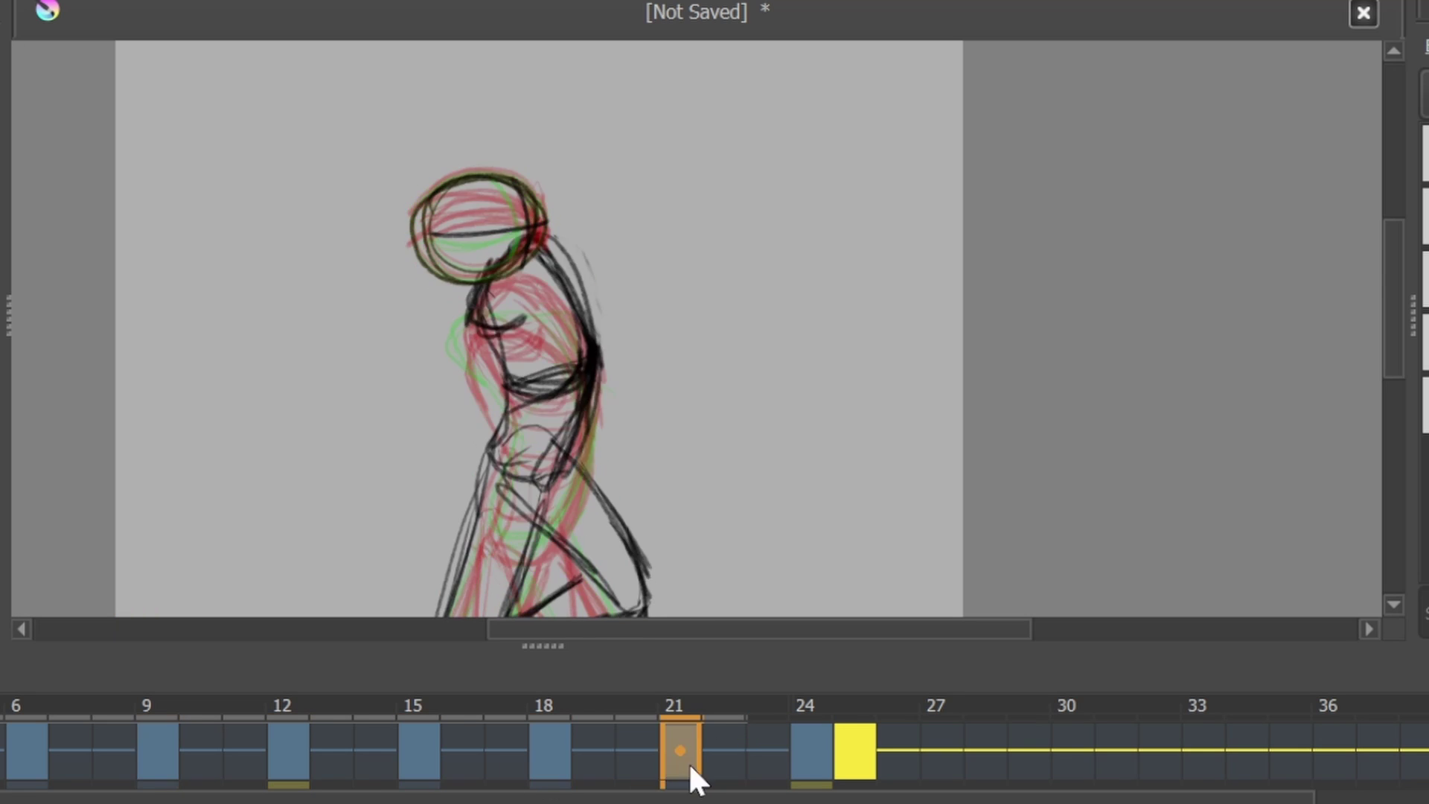
{"action": "left_click_drag", "start_coordinate": [290, 756], "coordinate": [670, 747]}
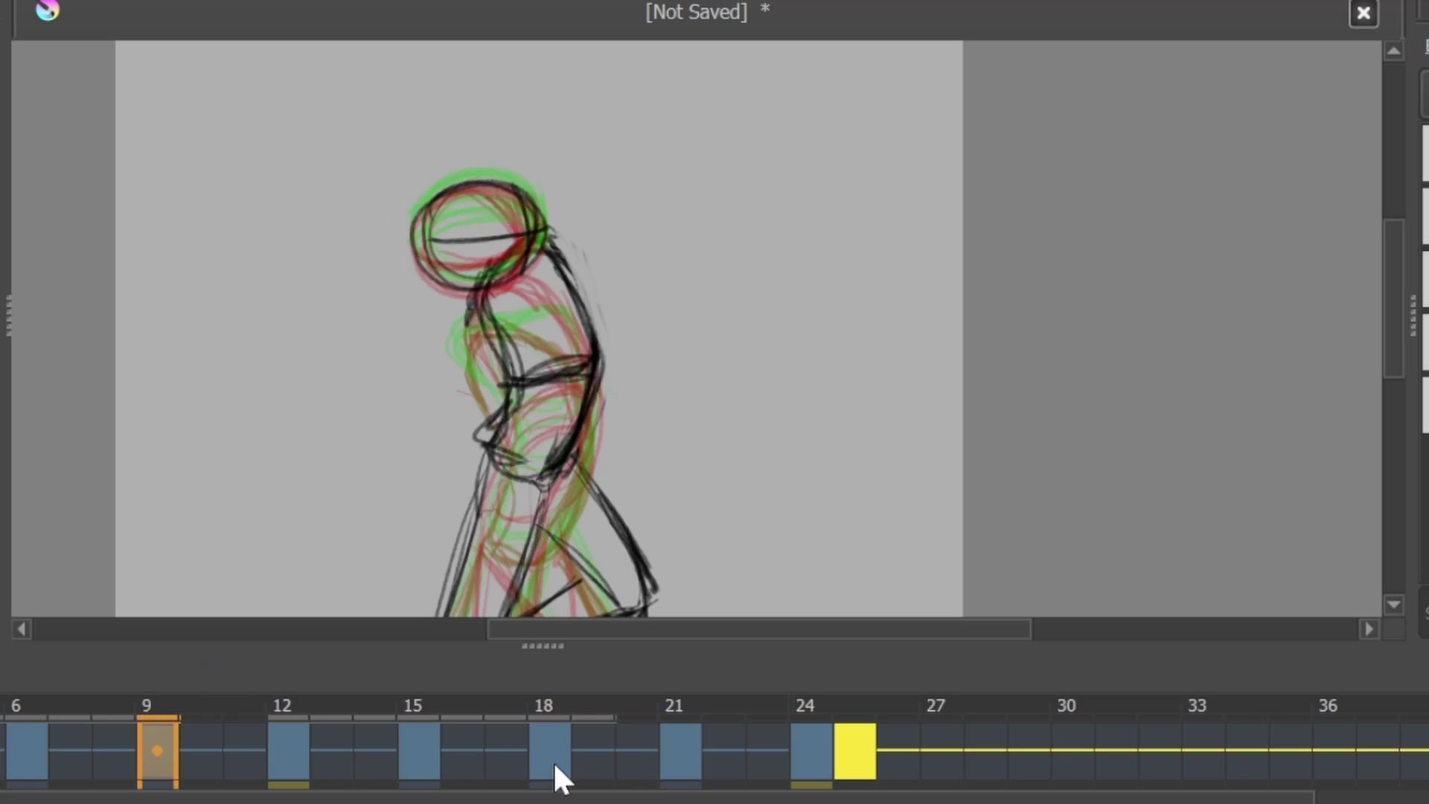
{"action": "left_click_drag", "start_coordinate": [287, 759], "coordinate": [550, 755]}
{"action": "key", "text": "ctrl+z"}
{"action": "key", "text": "ctrl+z"}
{"action": "key", "text": "ctrl+z"}
{"action": "key", "text": "ctrl+z"}
{"action": "key", "text": "ctrl+z"}
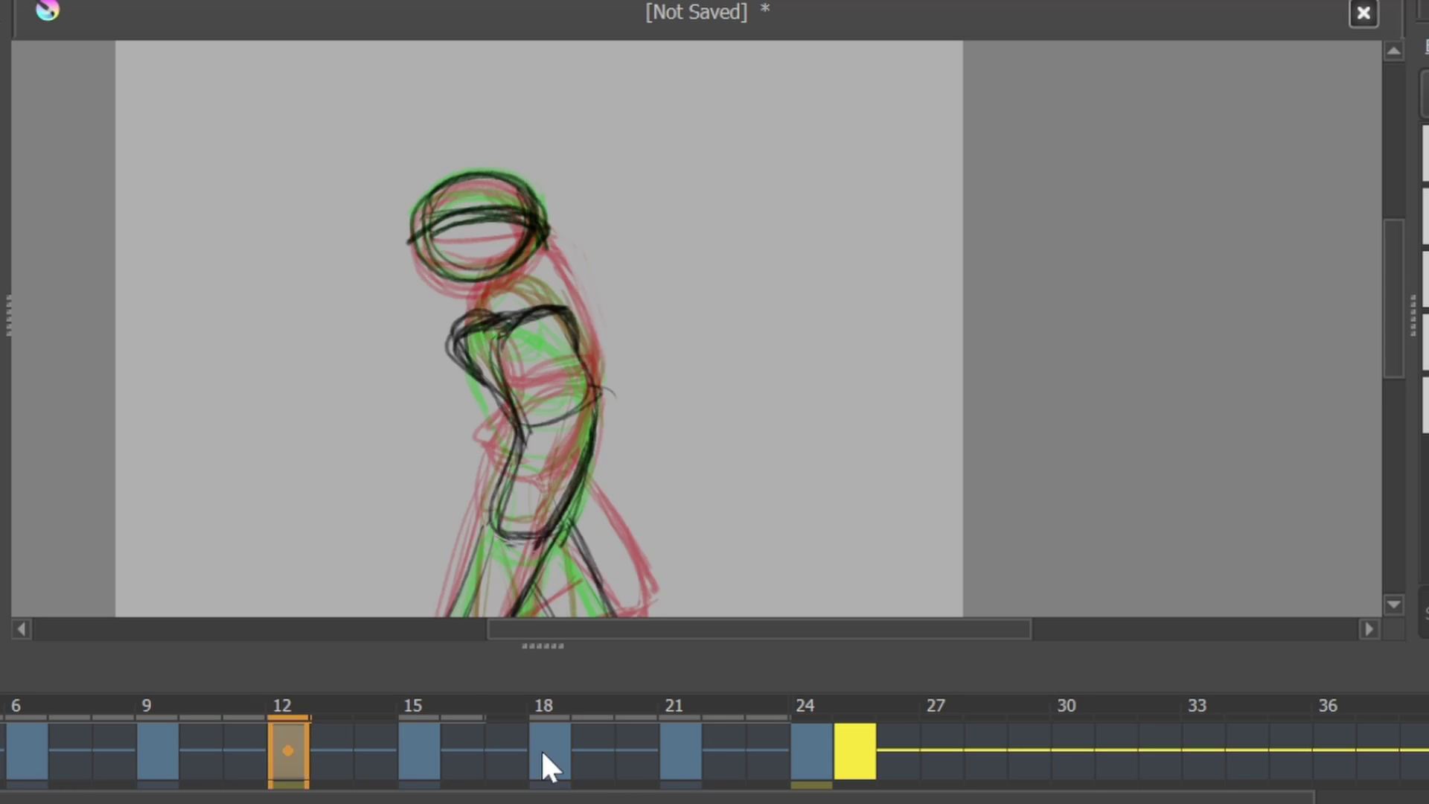
{"action": "left_click", "coordinate": [819, 756]}
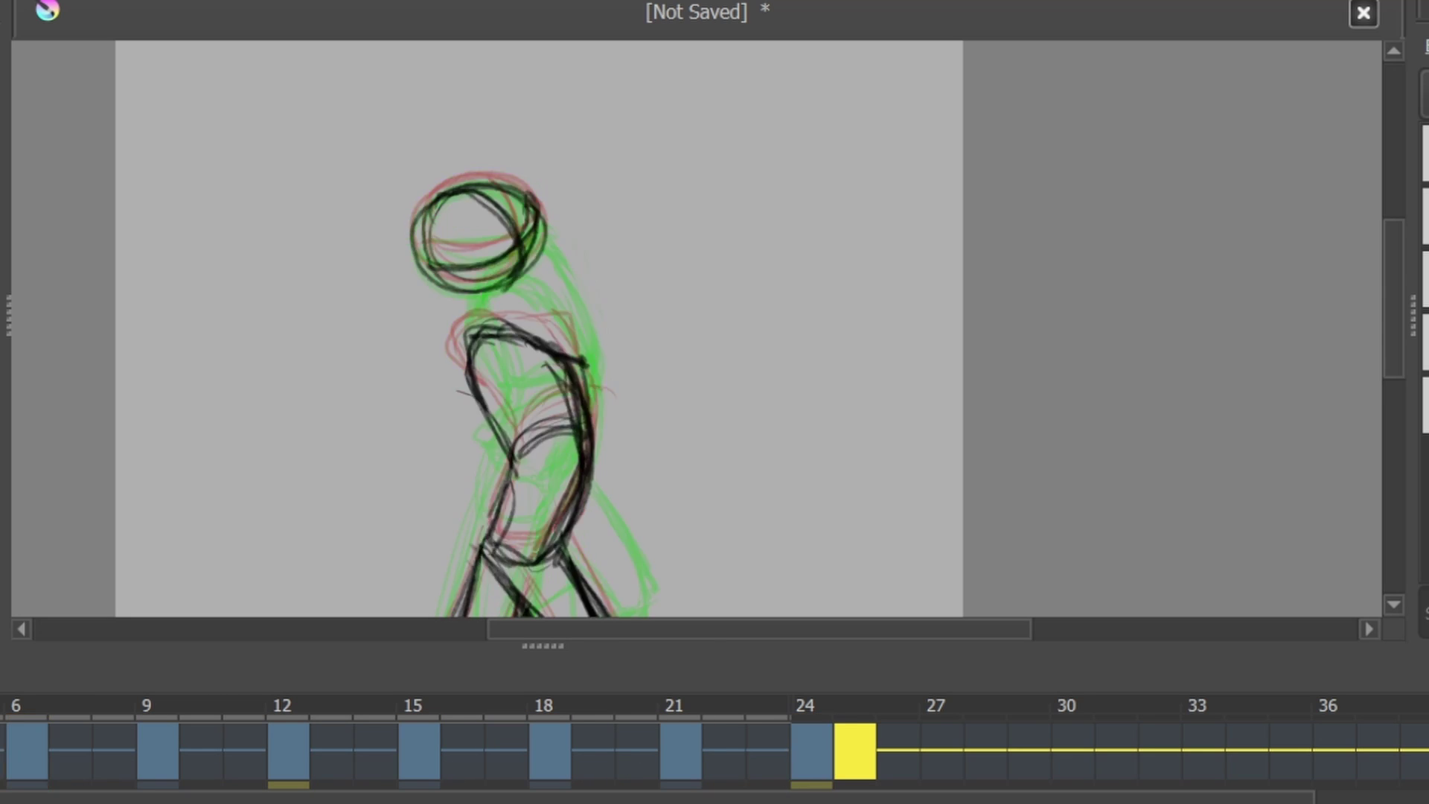
{"action": "key", "text": "ctrl+z"}
Tilt the head slightly counter-clockwise across the cycle's poses and play the walk to check it.
{"action": "scroll", "coordinate": [618, 380], "scroll_direction": "down", "scroll_amount": 3}
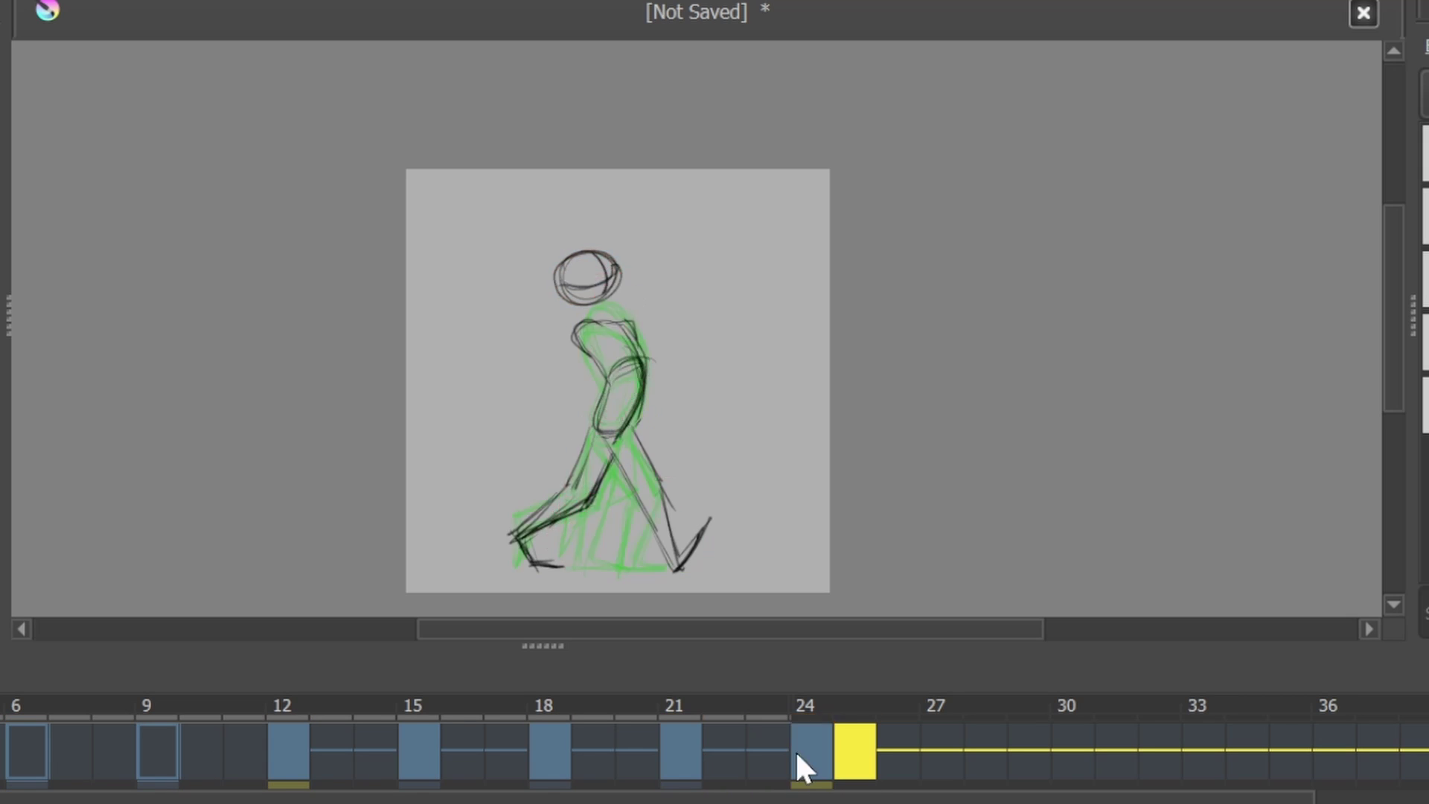
{"action": "scroll", "coordinate": [483, 238], "scroll_direction": "up", "scroll_amount": 3}
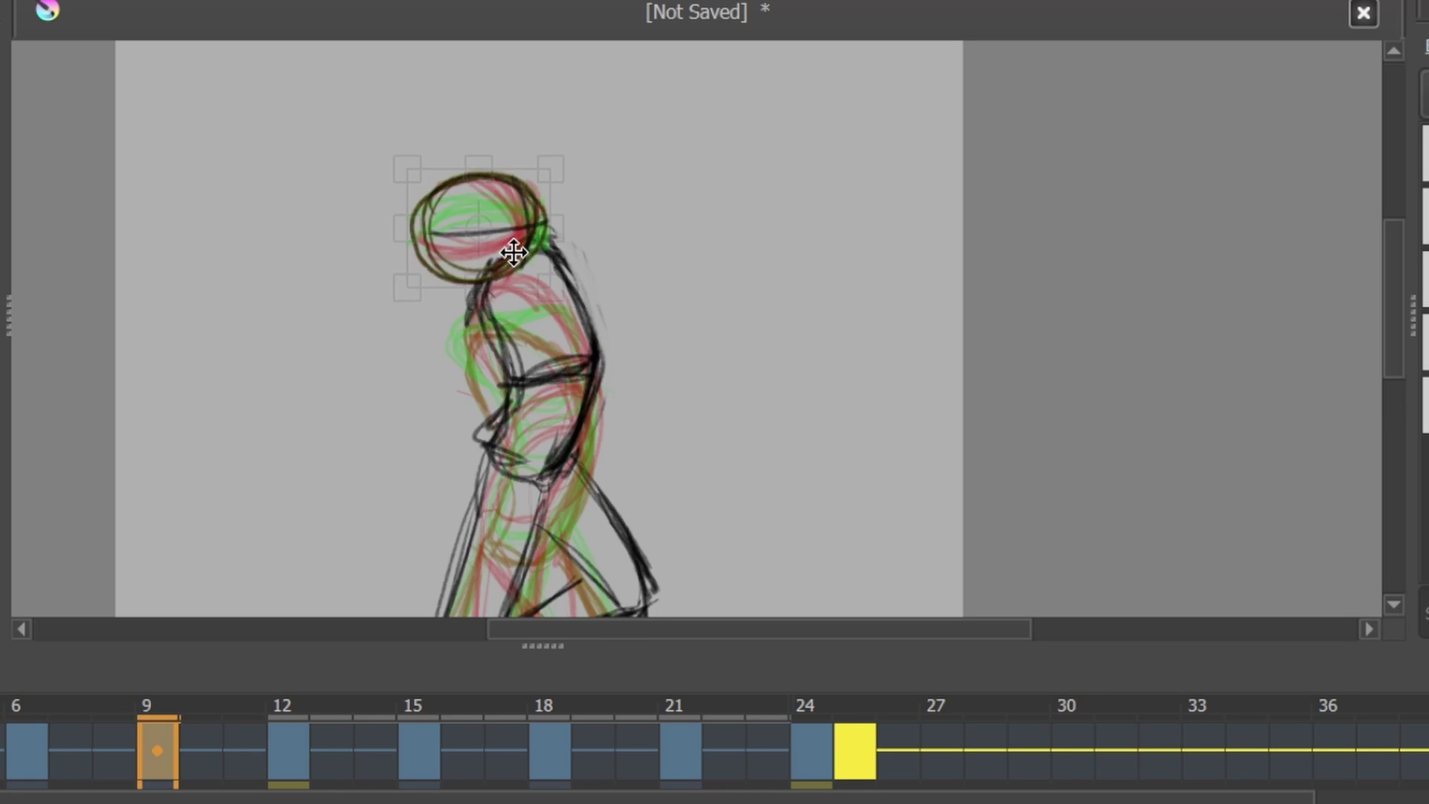
{"action": "scroll", "coordinate": [697, 327], "scroll_direction": "down", "scroll_amount": 5}
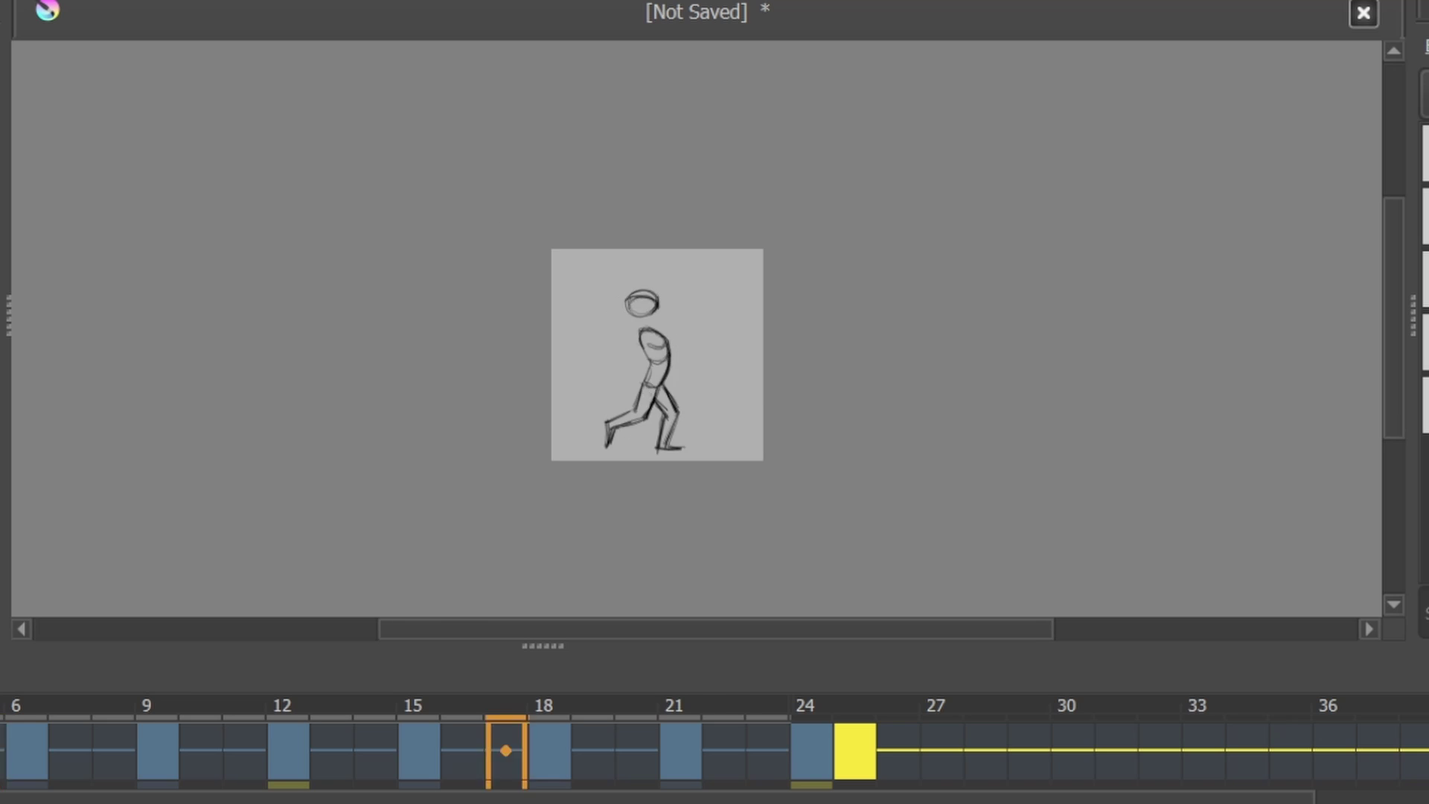
{"action": "scroll", "coordinate": [696, 328], "scroll_direction": "up", "scroll_amount": 3}
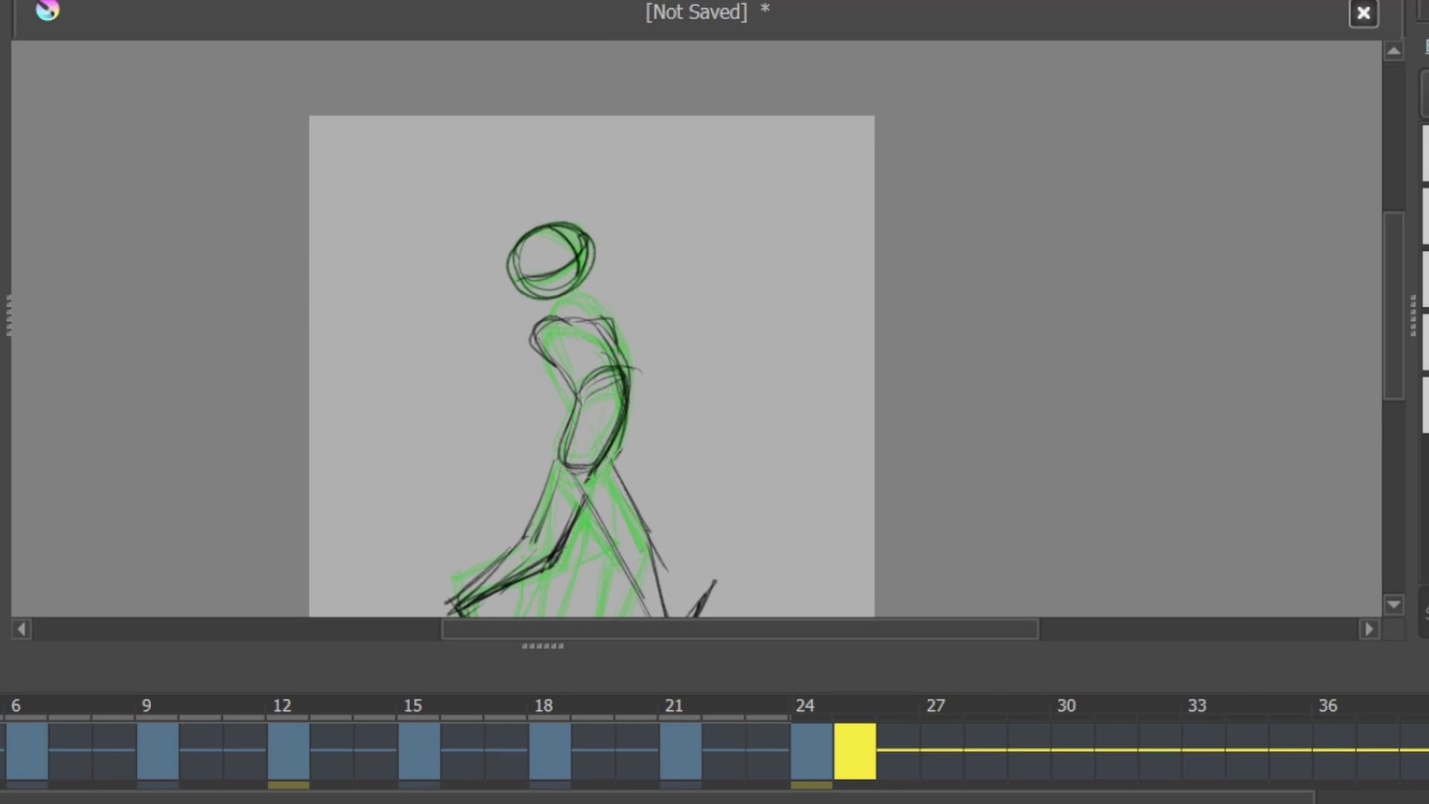
{"action": "scroll", "coordinate": [1397, 376], "scroll_direction": "down", "scroll_amount": 2}
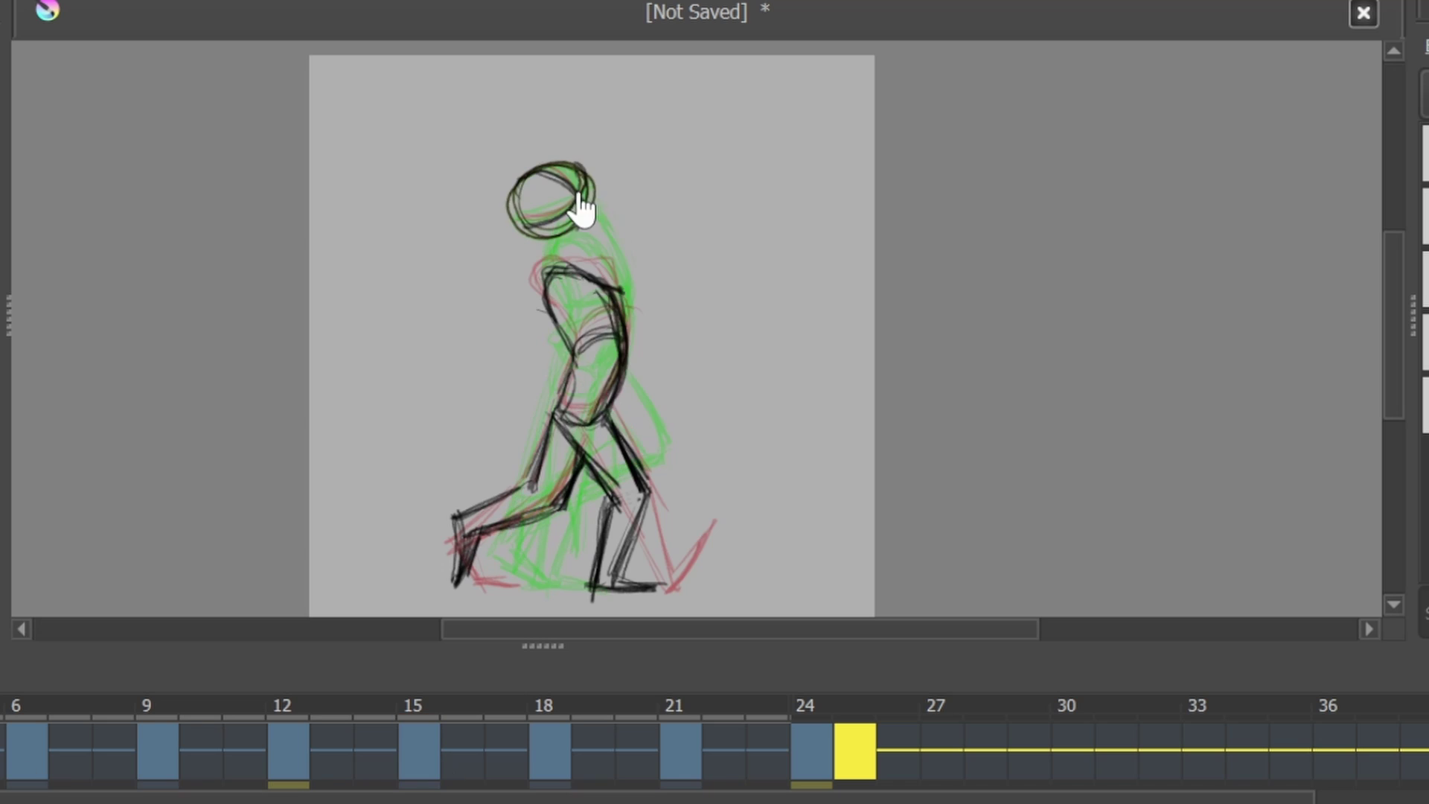
Try raising the head at frame 6 and compare it with frames 0, 3 and 9.
{"action": "left_click", "coordinate": [36, 754]}
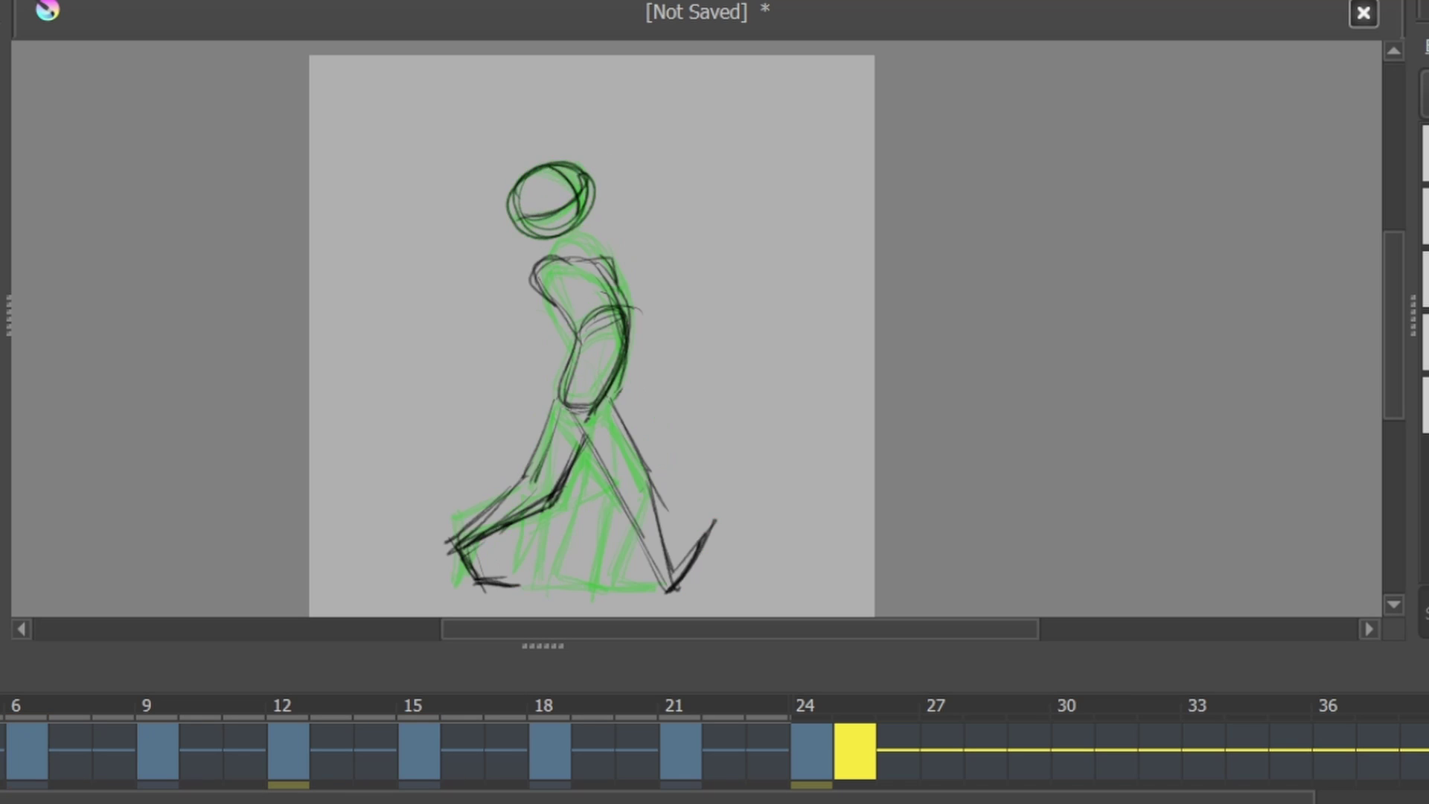
{"action": "left_click", "coordinate": [176, 765]}
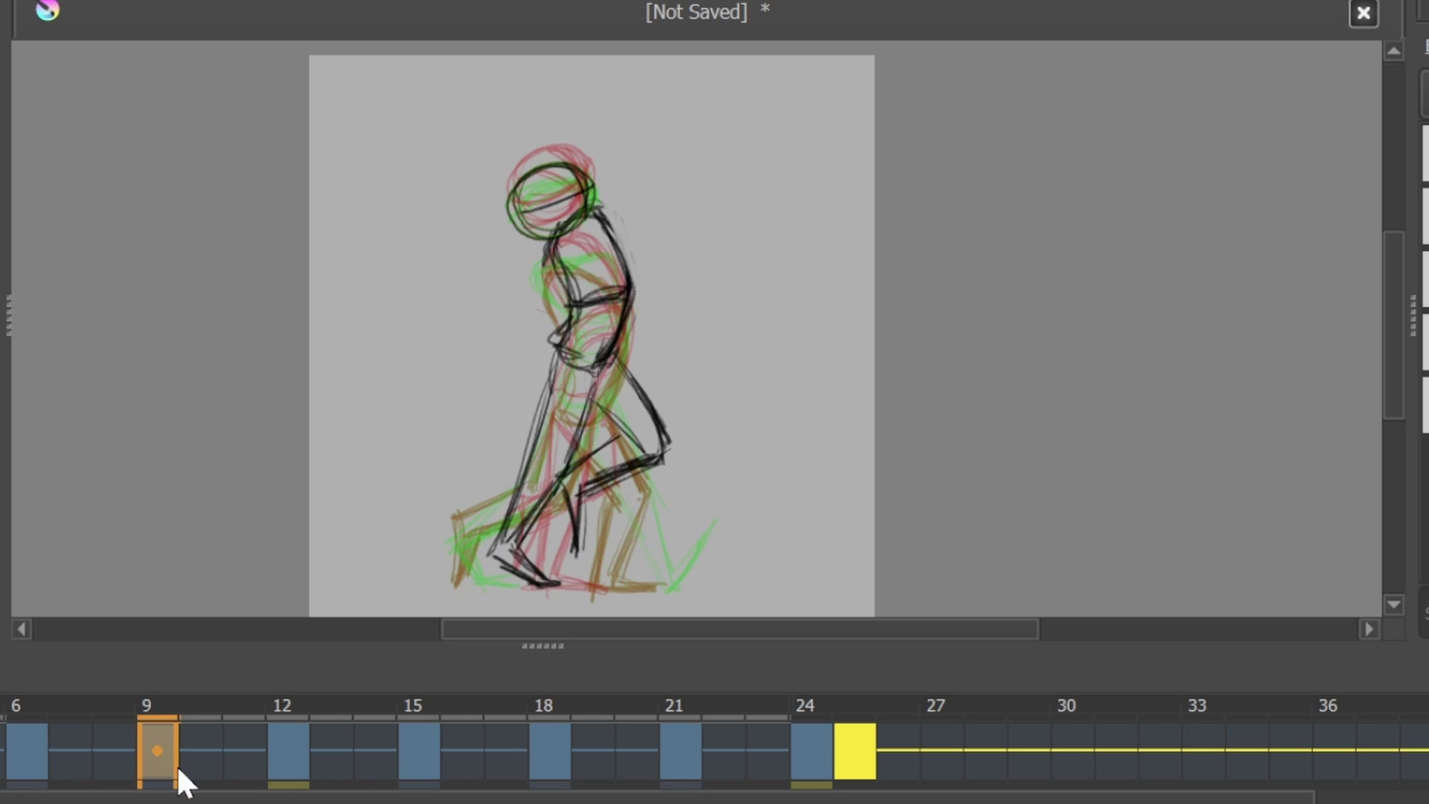
{"action": "left_click", "coordinate": [37, 755]}
{"action": "key", "text": "space"}
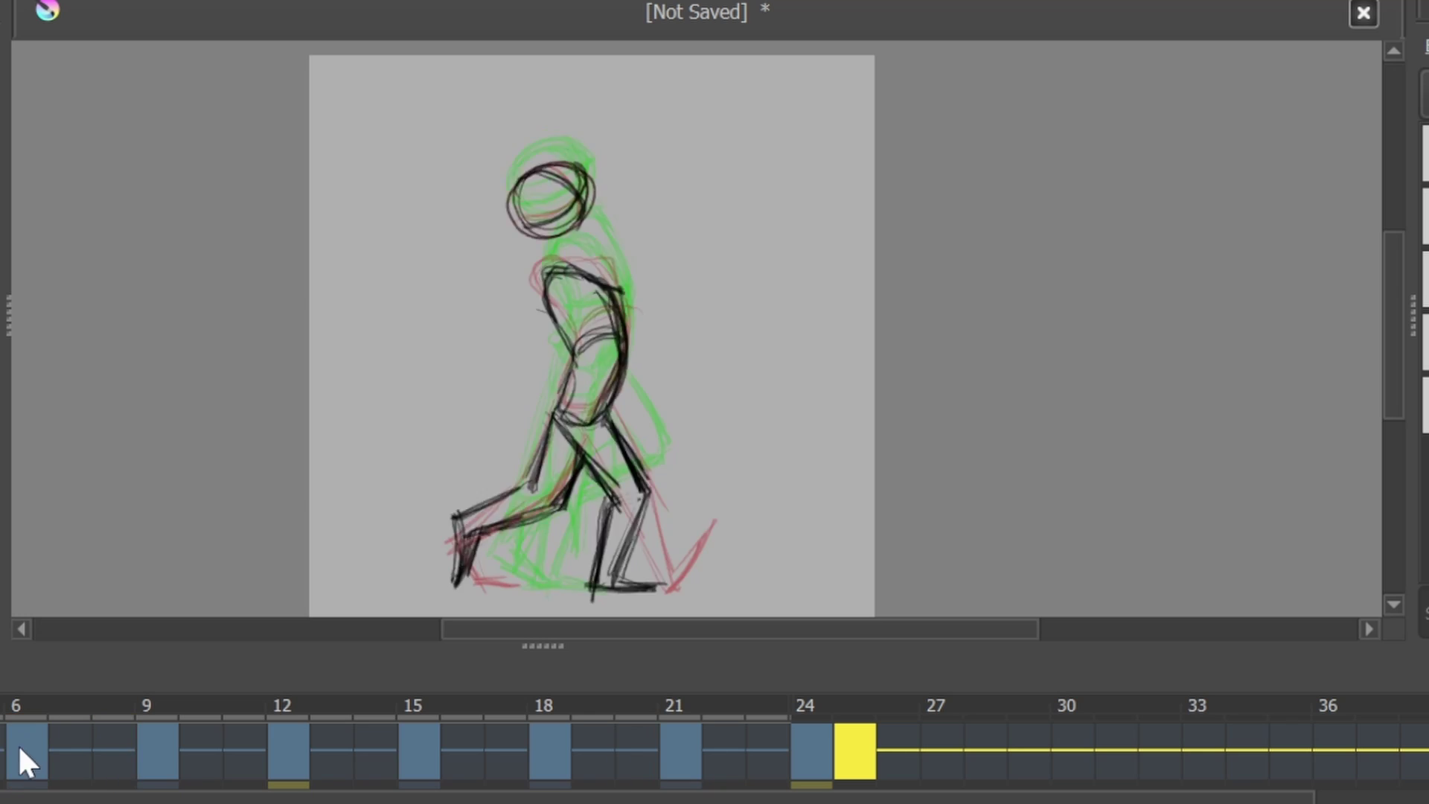
{"action": "left_click", "coordinate": [281, 756]}
{"action": "left_click", "coordinate": [10, 758]}
{"action": "left_click", "coordinate": [163, 746]}
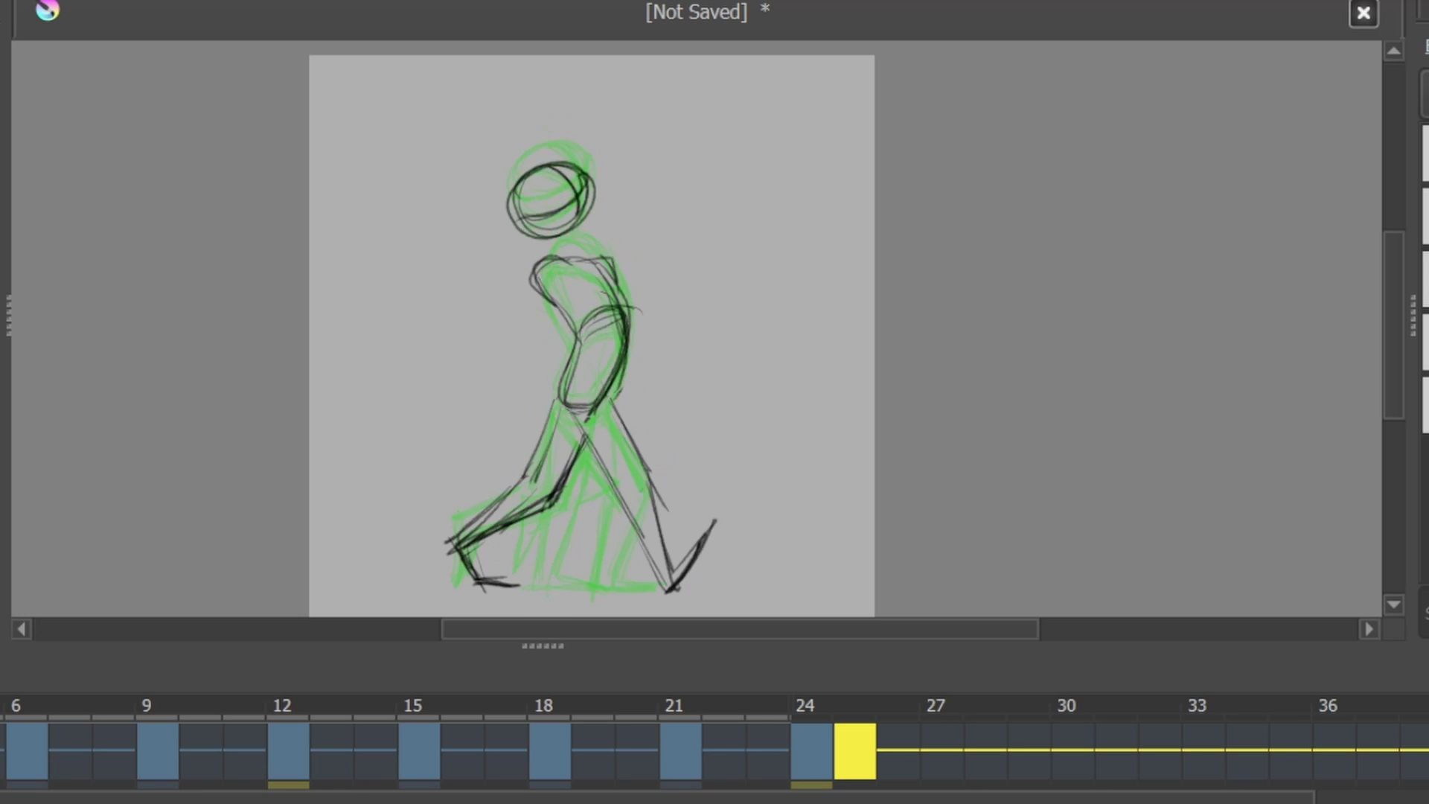
Lower the head slightly on frames 3 and 6 and raise it at frame 9.
{"action": "key", "text": "ctrl+t"}
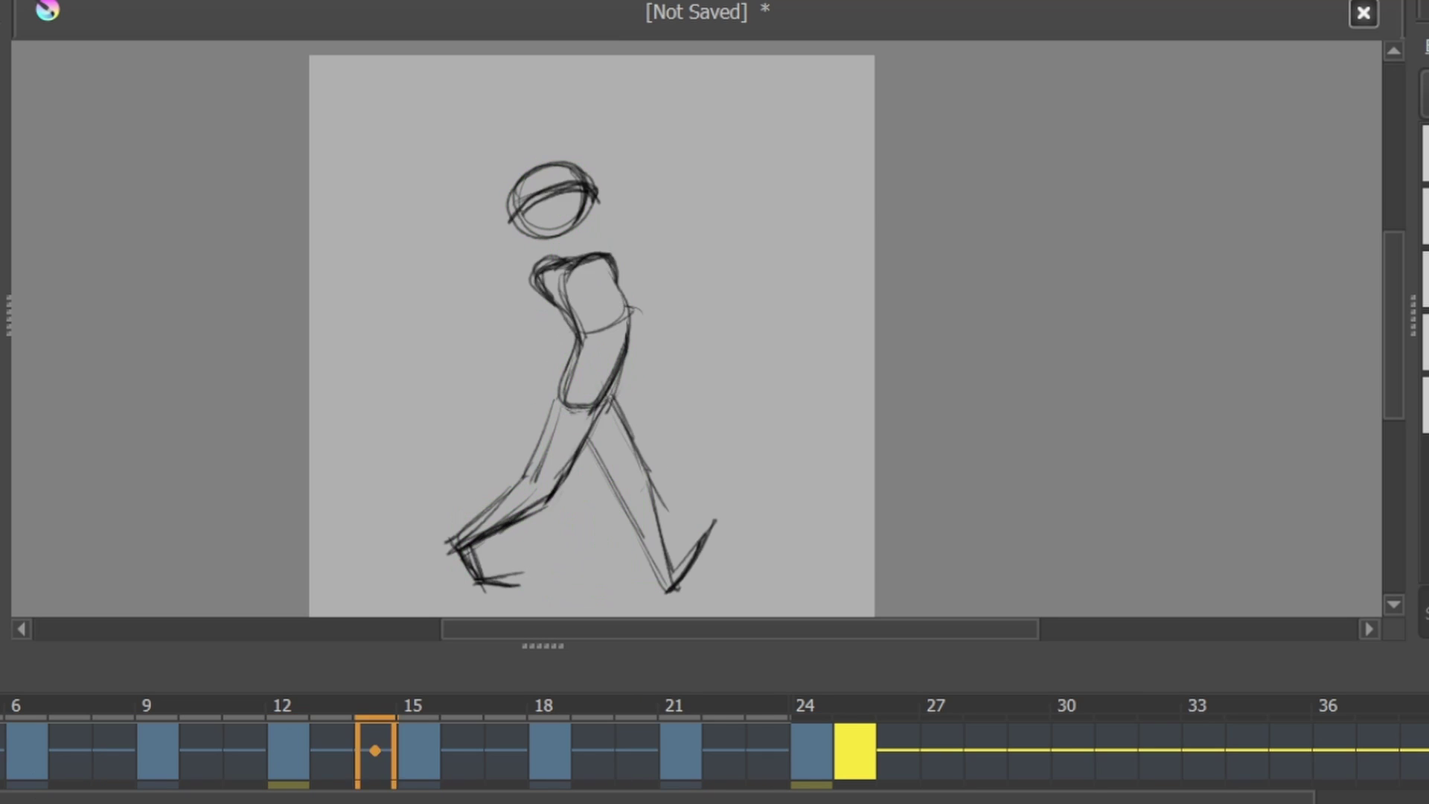
{"action": "mouse_move", "coordinate": [158, 752]}
{"action": "left_mouse_down"}
{"action": "mouse_move", "coordinate": [680, 765]}
{"action": "mouse_move", "coordinate": [274, 766]}
{"action": "left_mouse_up"}
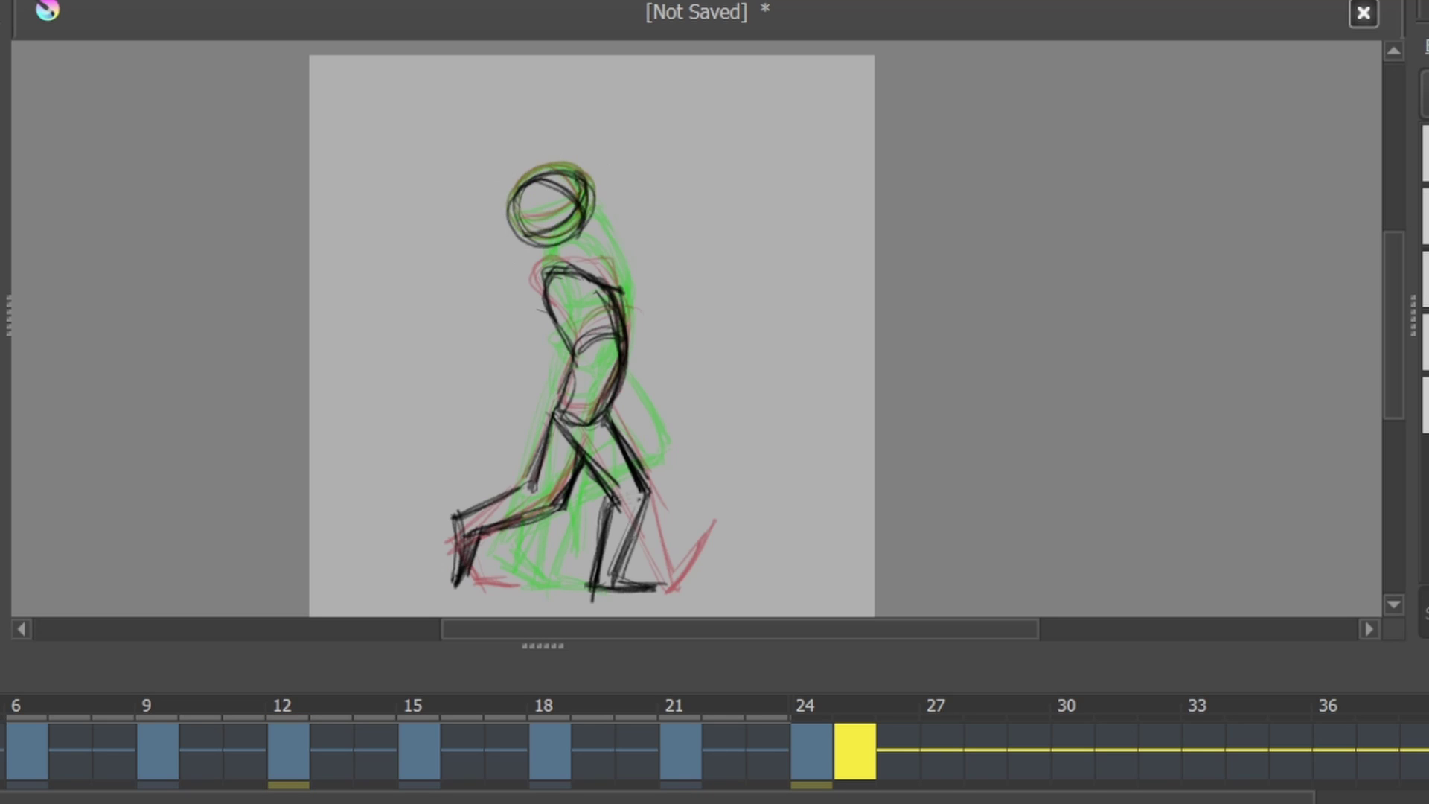
{"action": "mouse_move", "coordinate": [29, 773]}
{"action": "left_mouse_down"}
{"action": "mouse_move", "coordinate": [185, 791]}
{"action": "mouse_move", "coordinate": [418, 785]}
{"action": "mouse_move", "coordinate": [519, 283]}
{"action": "left_mouse_up"}
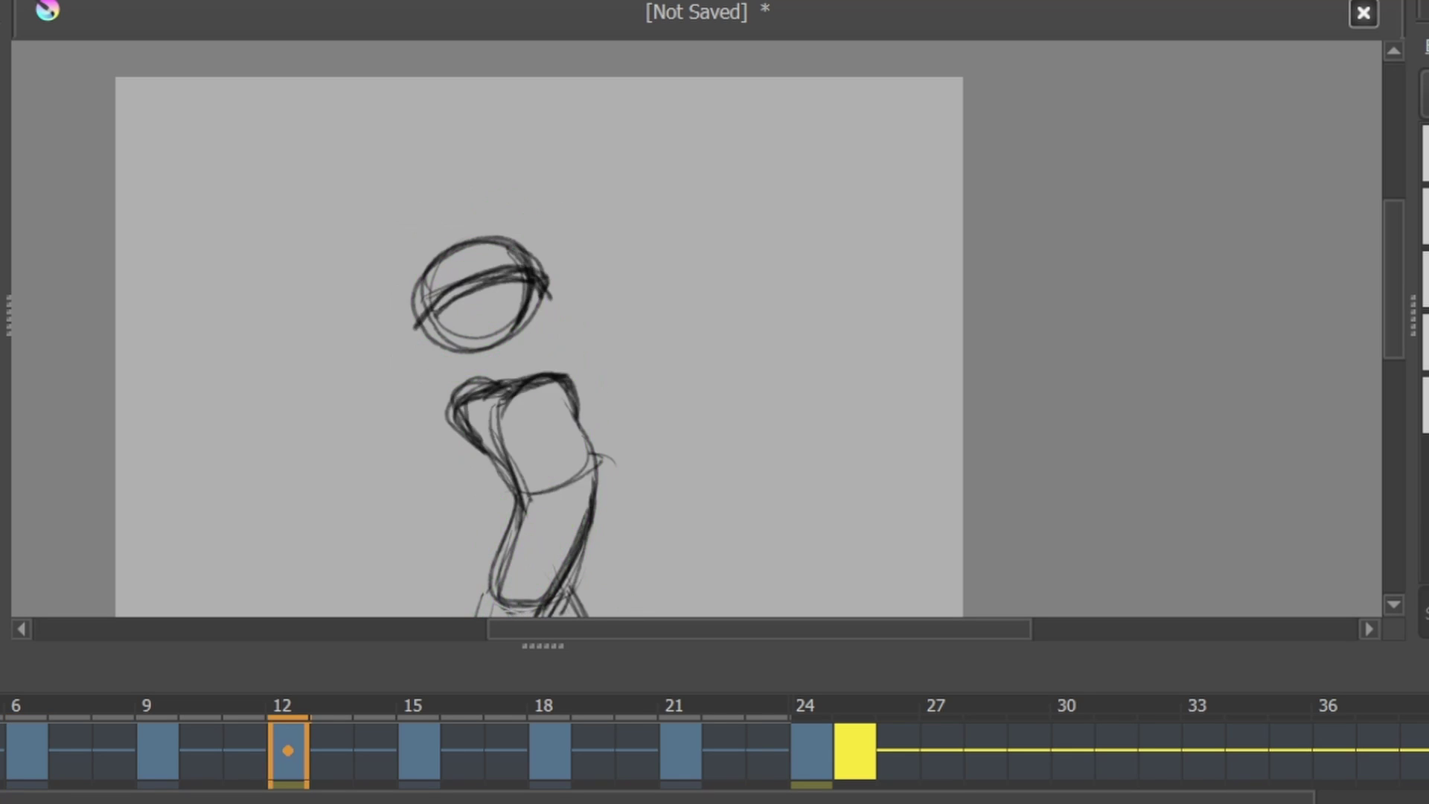
{"action": "left_click", "coordinate": [161, 789]}
{"action": "key", "text": "ctrl+t"}
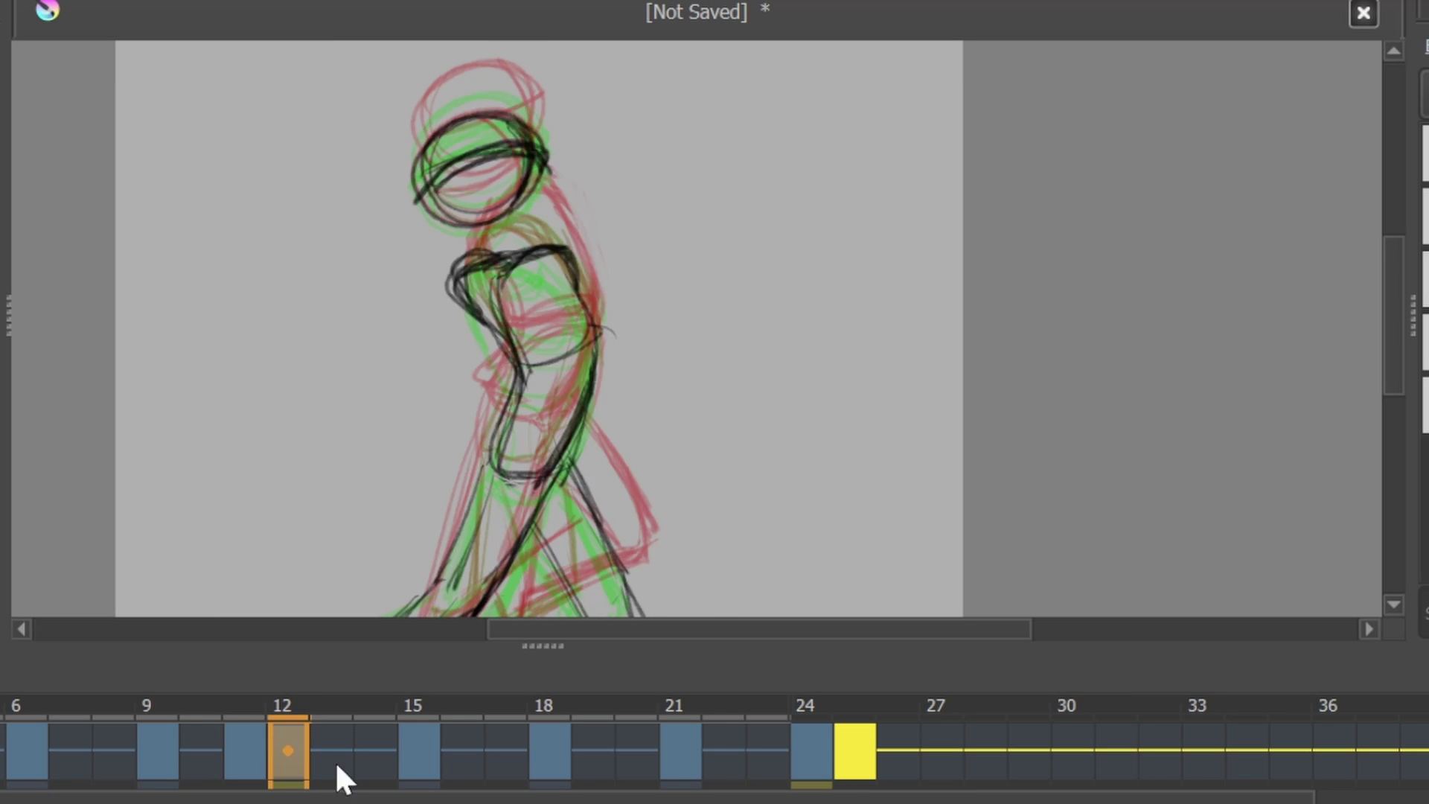
Try shifting the head at frame 12 and moving its keyframe to frame 24, and undo the keyframe move.
{"action": "key", "text": "ctrl+t"}
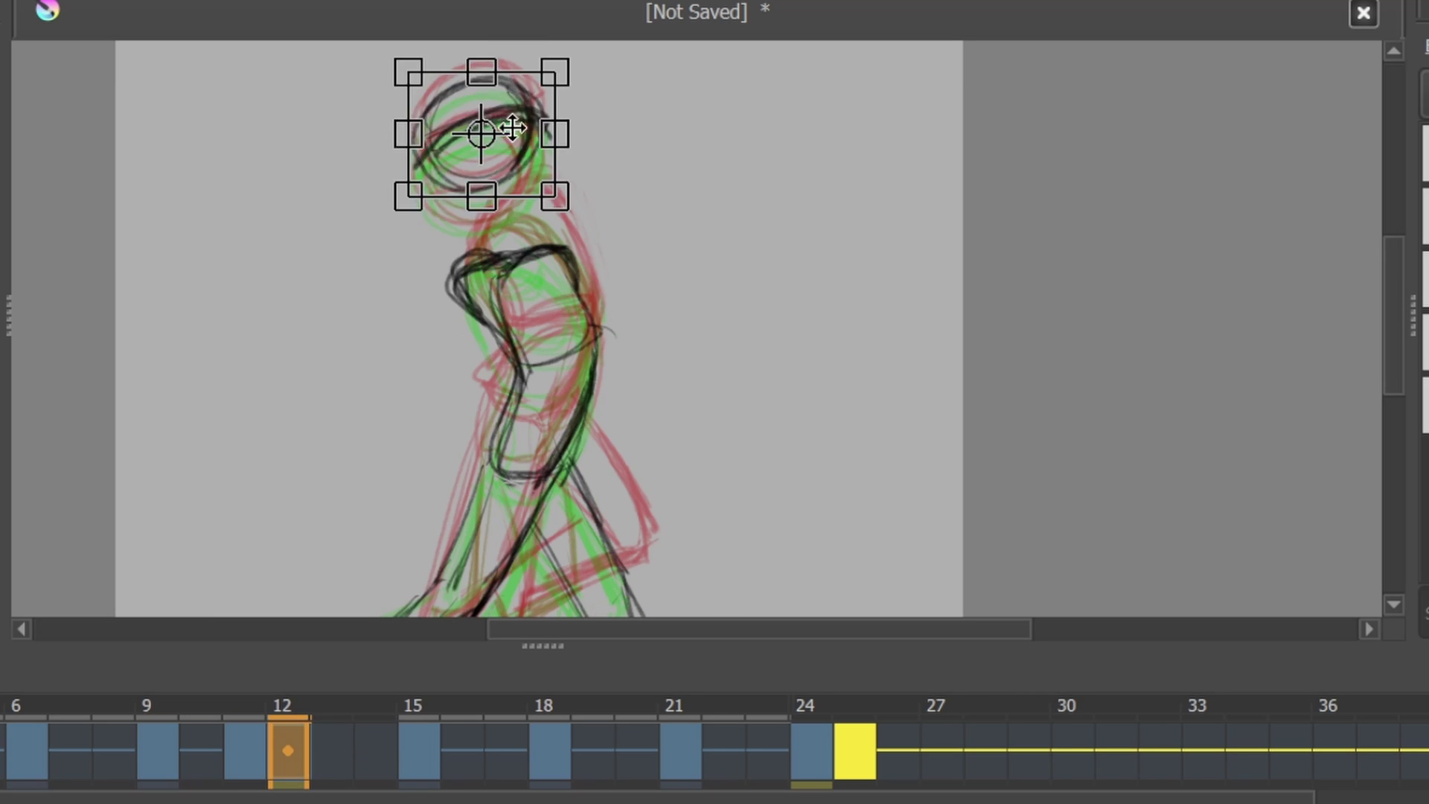
{"action": "left_click_drag", "start_coordinate": [512, 128], "coordinate": [512, 171]}
{"action": "left_click", "coordinate": [292, 755]}
{"action": "left_click_drag", "start_coordinate": [301, 750], "coordinate": [811, 751]}
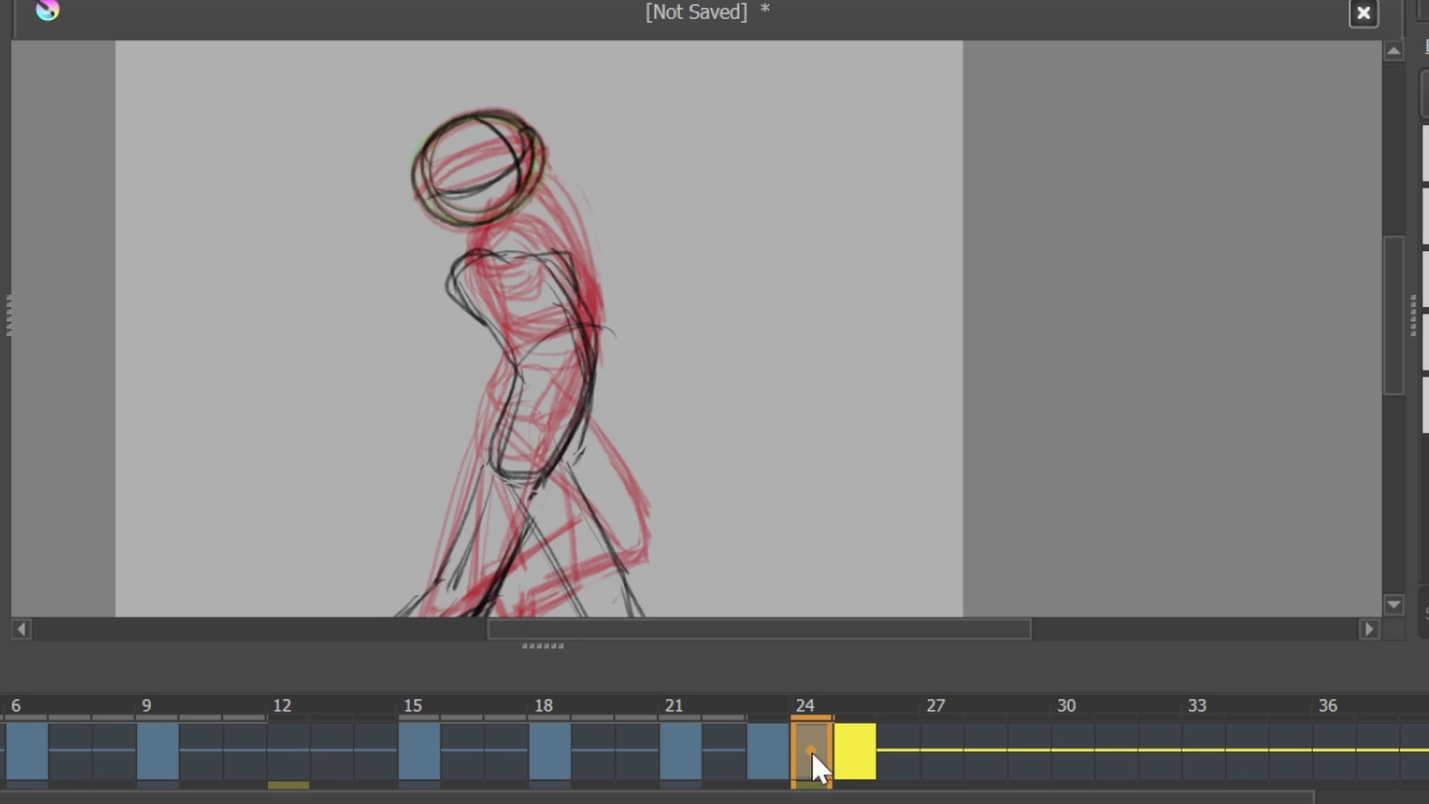
{"action": "key", "text": "ctrl+z"}
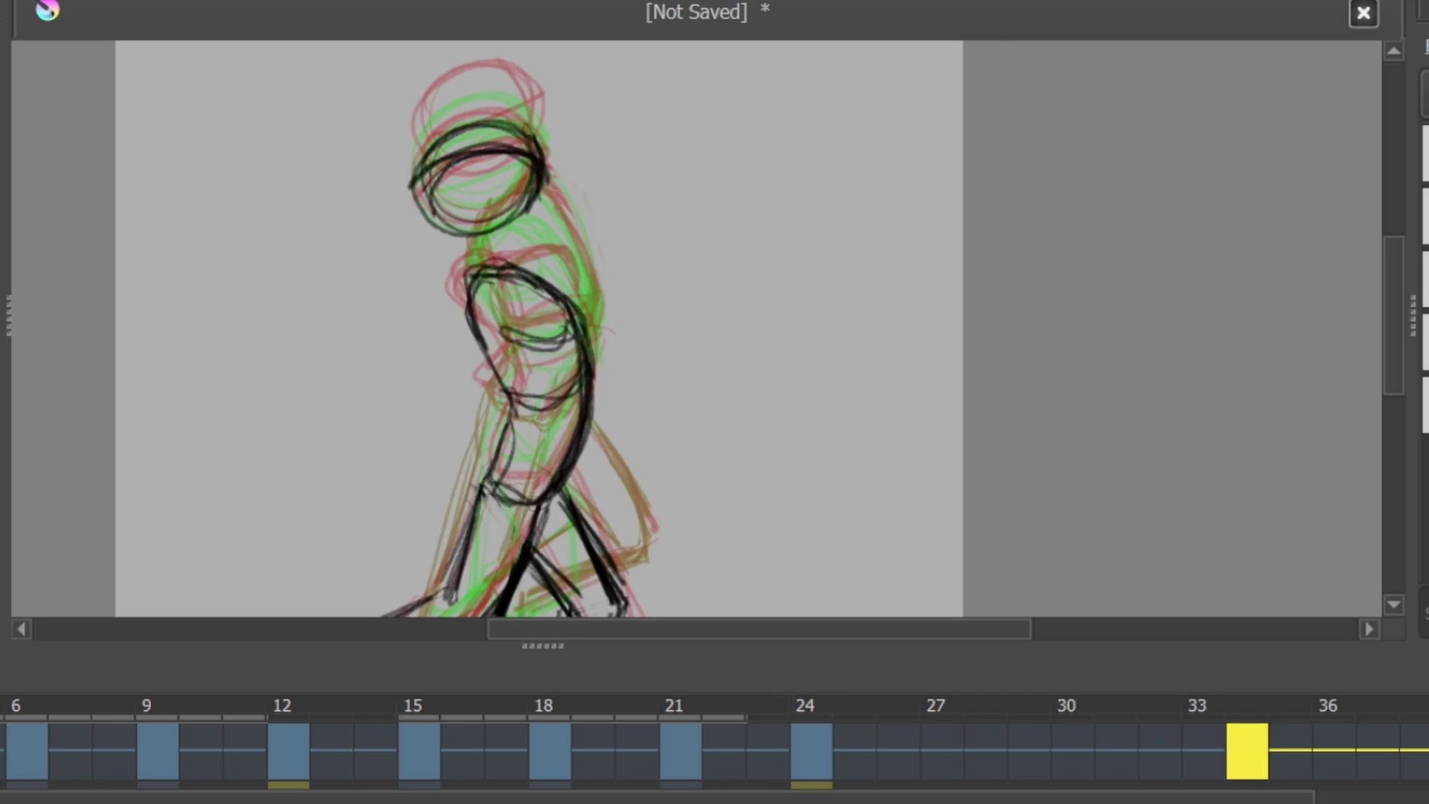
Check the head at frame 15, try transferring the frame 6 head keyframe to frame 21, and undo it.
{"action": "left_click", "coordinate": [380, 752]}
{"action": "left_click_drag", "start_coordinate": [417, 756], "coordinate": [418, 753]}
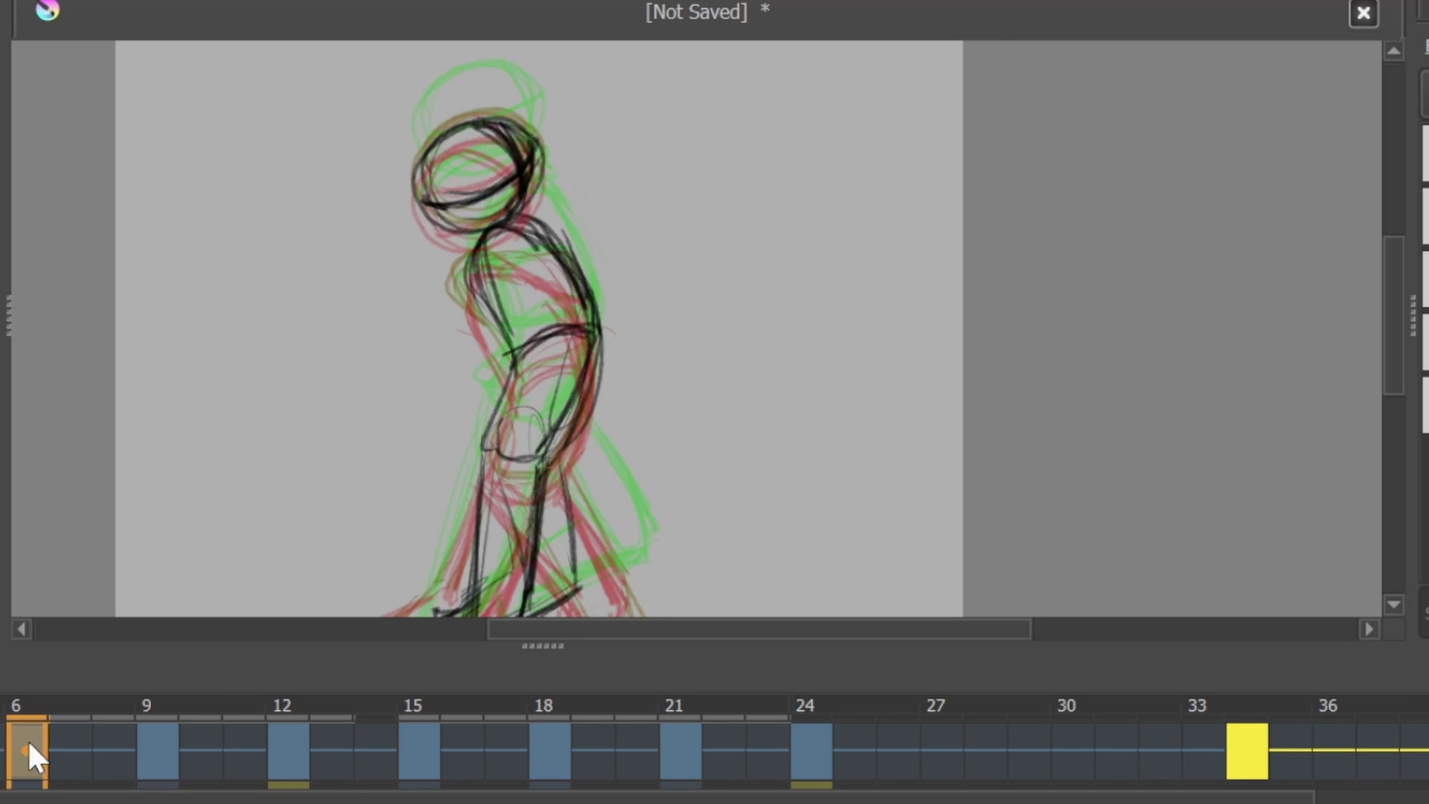
{"action": "left_click_drag", "start_coordinate": [27, 752], "coordinate": [680, 752]}
{"action": "key", "text": "ctrl+z"}
Play the walk cycle to check the head's up-and-down motion against the body poses.
{"action": "left_click", "coordinate": [637, 751]}
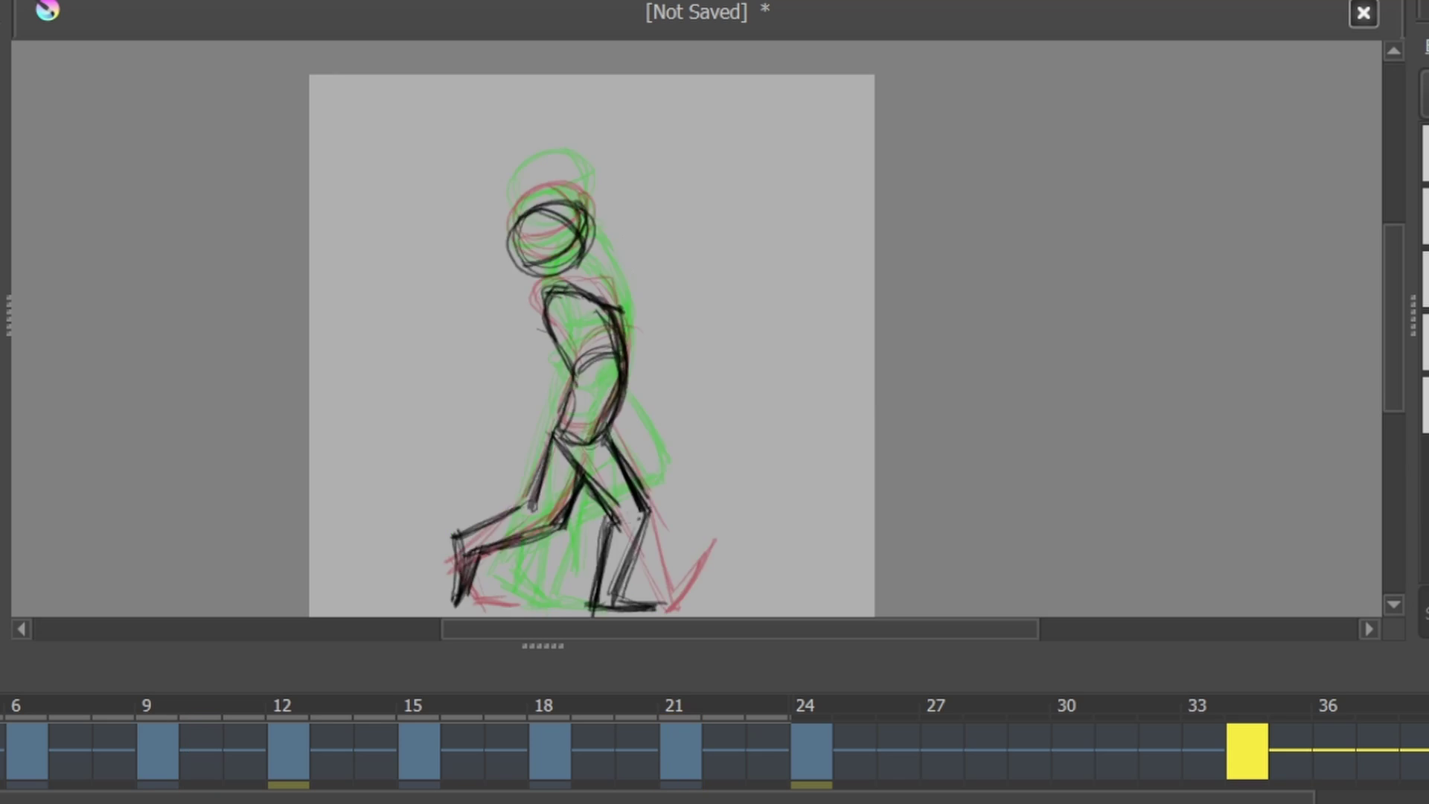
{"action": "left_click", "coordinate": [286, 751]}
{"action": "key", "text": "space"}
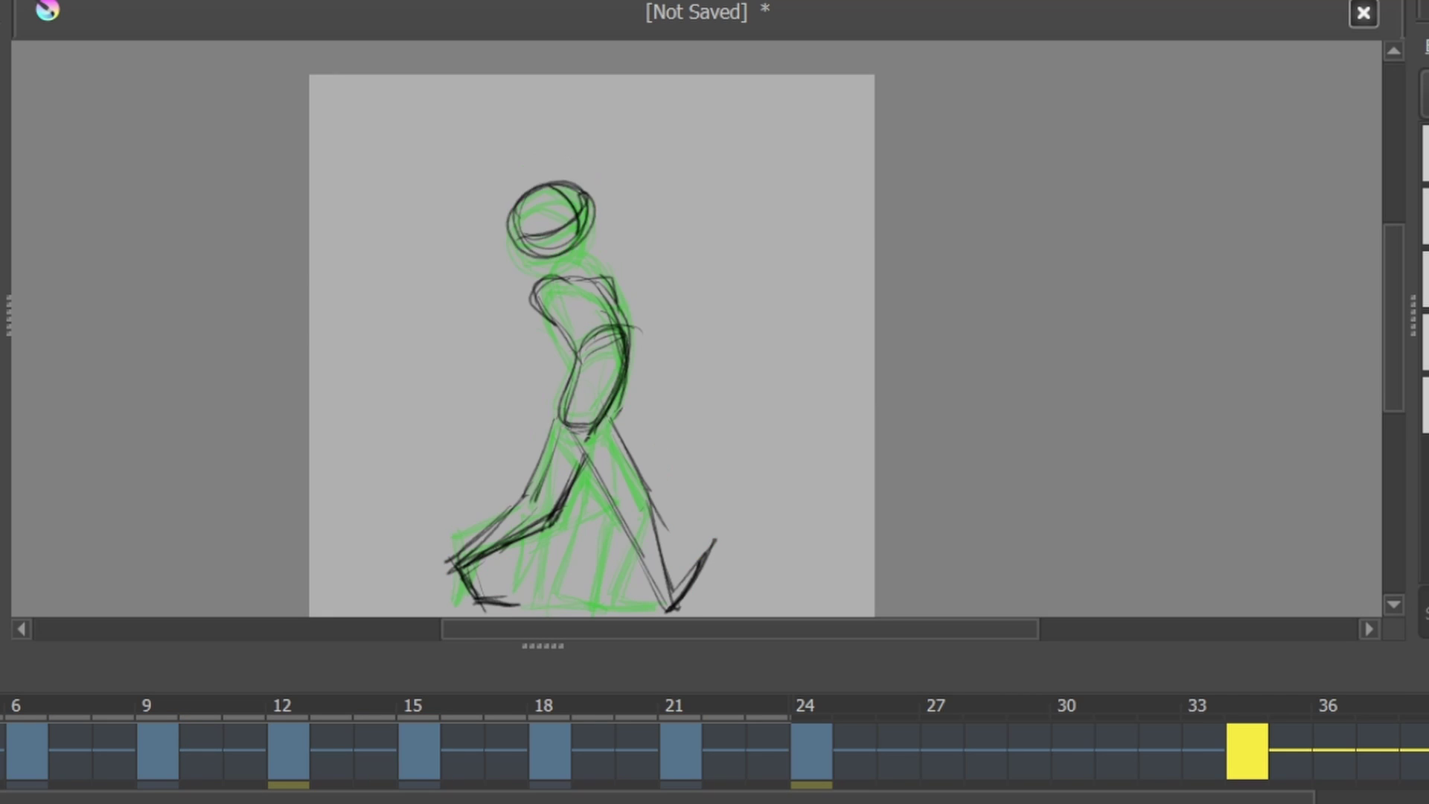
Switch to the body layer at frame 23 and play the walk cycle with only the body showing.
{"action": "key", "text": "space"}
{"action": "left_click", "coordinate": [767, 755]}
{"action": "key", "text": "minus"}
{"action": "key", "text": "plus"}
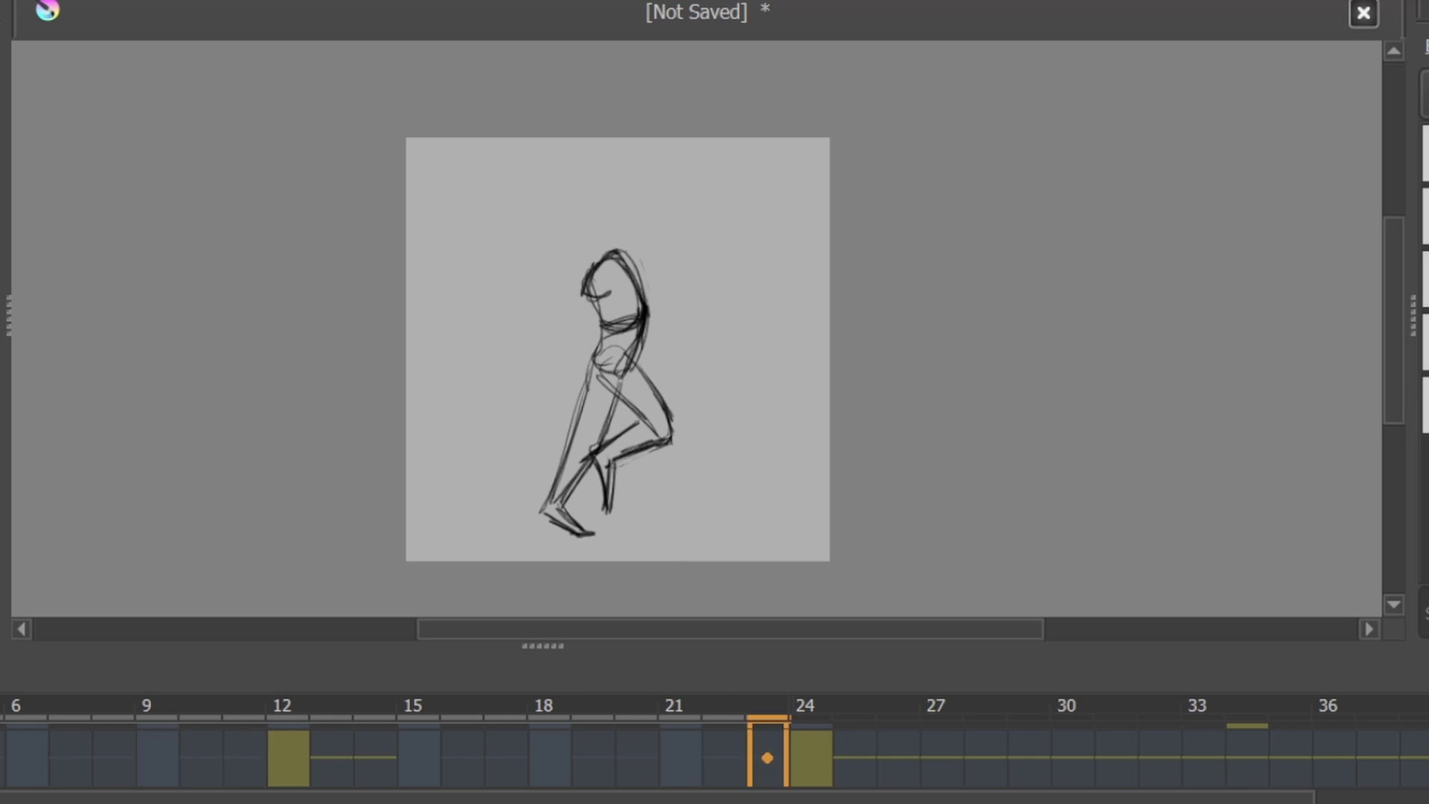
{"action": "key", "text": "space"}
{"action": "key", "text": "space"}
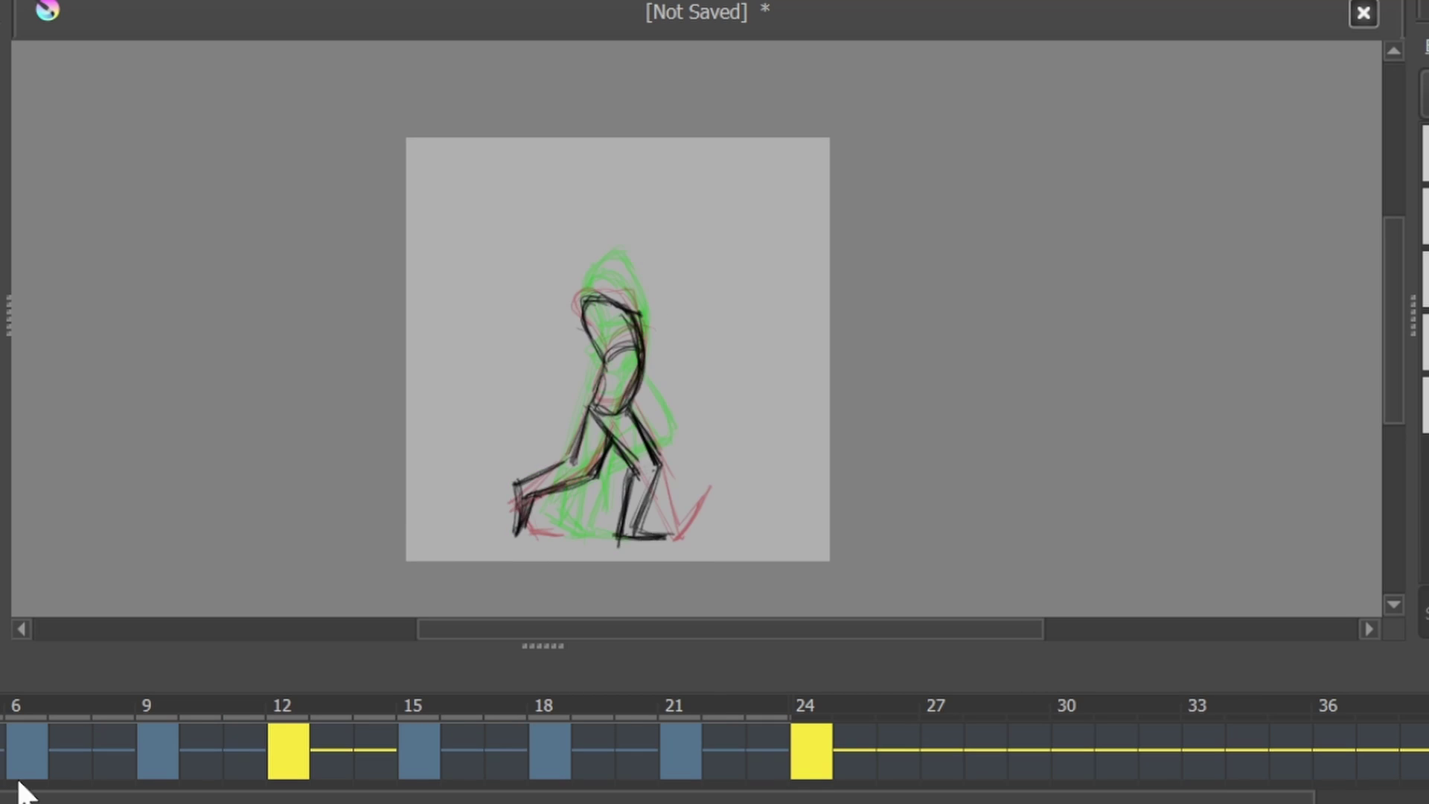
Examine the body poses at frames 12 and 21 and replay the headless walk cycle to judge its motion.
{"action": "left_click", "coordinate": [288, 746]}
{"action": "left_click", "coordinate": [680, 748]}
{"action": "key", "text": "space"}
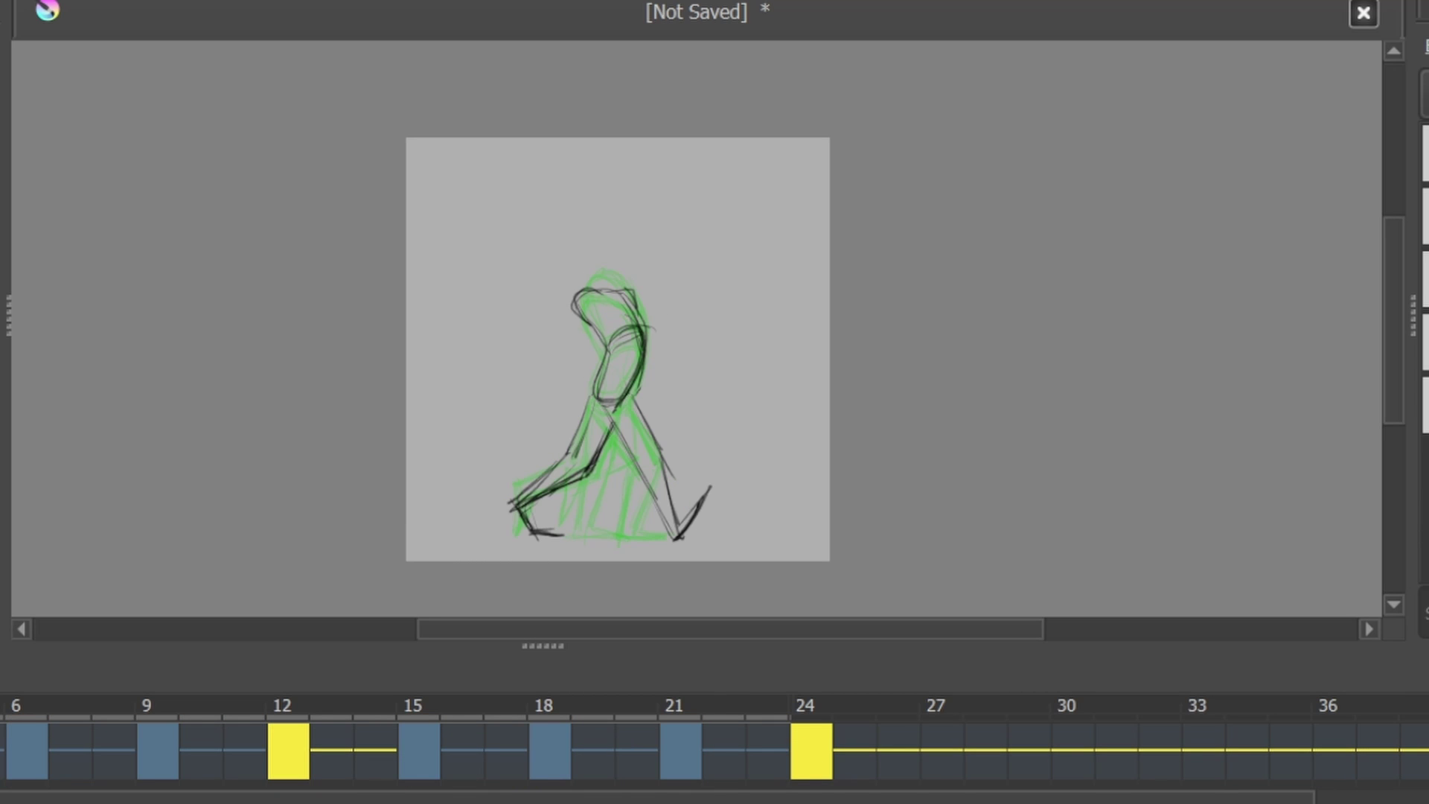
{"action": "key", "text": "space"}
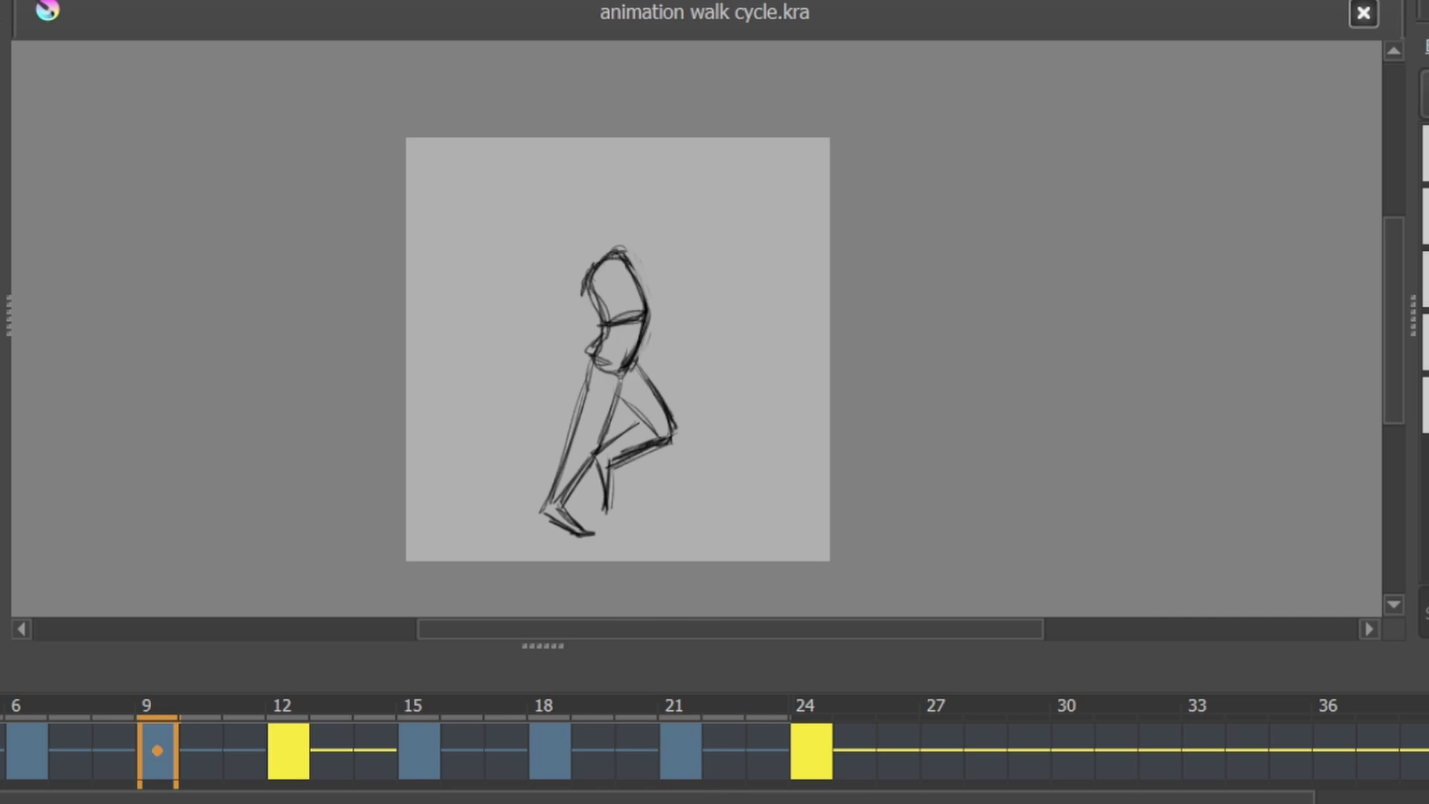
{"action": "key", "text": "space"}
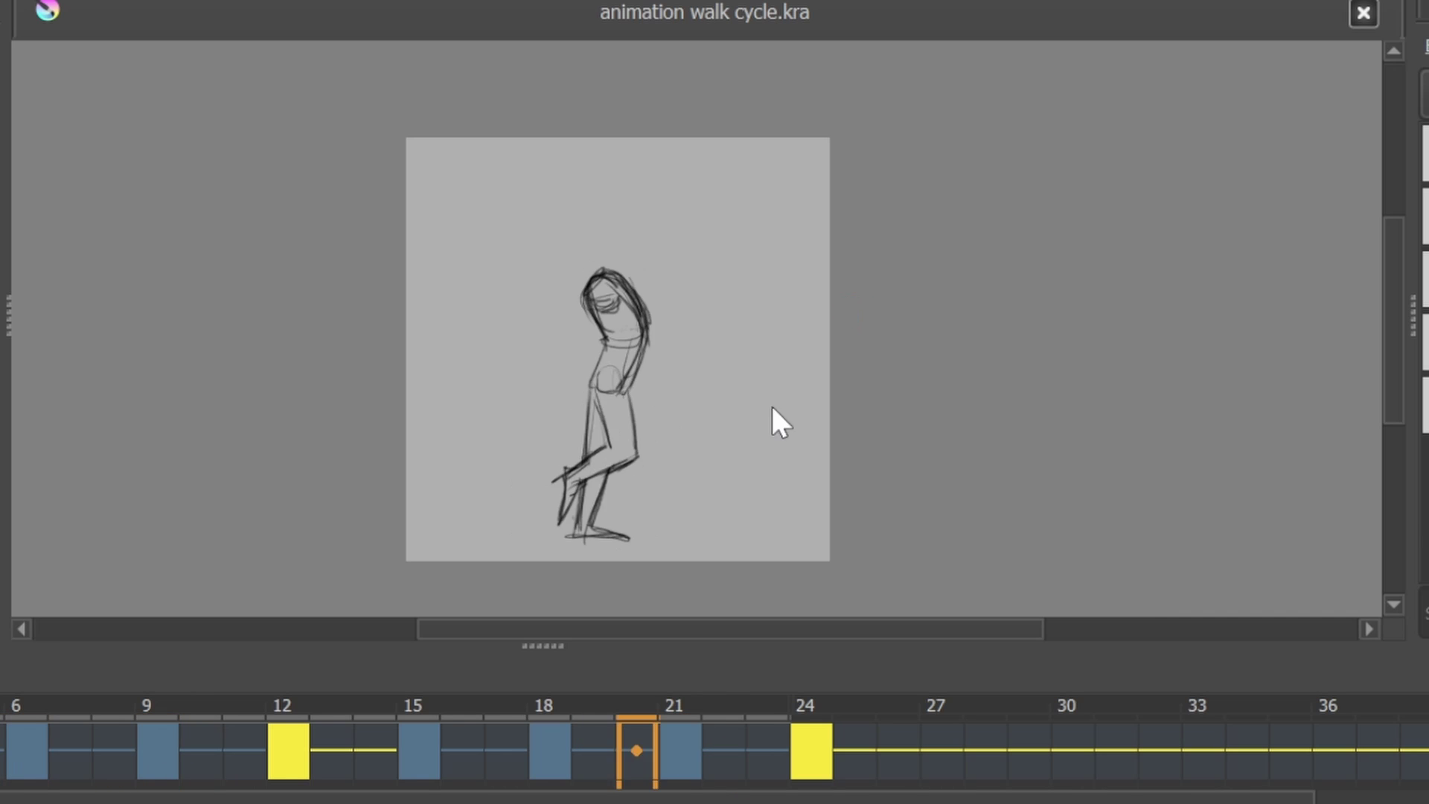
{"action": "key", "text": "space"}
{"action": "key", "text": "space"}
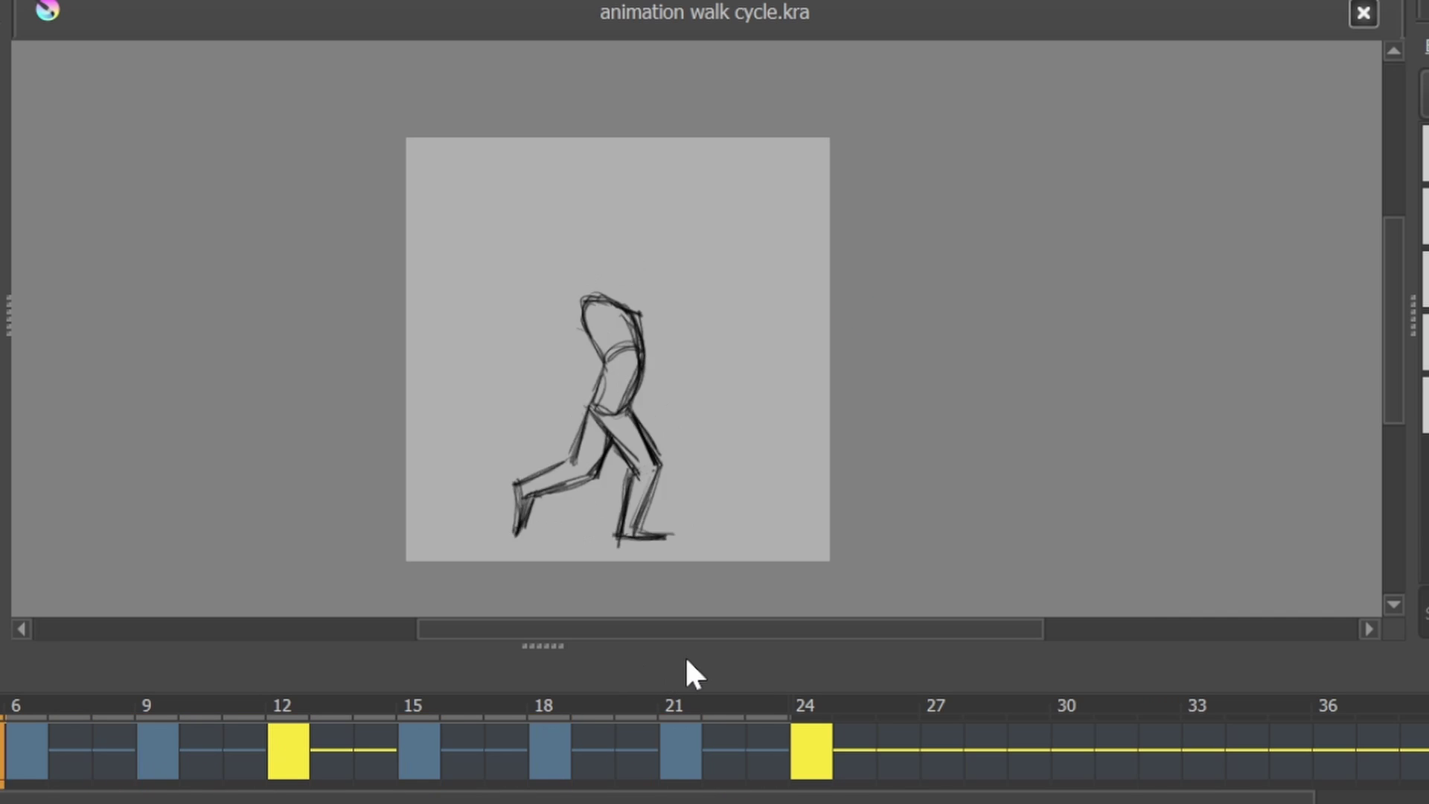